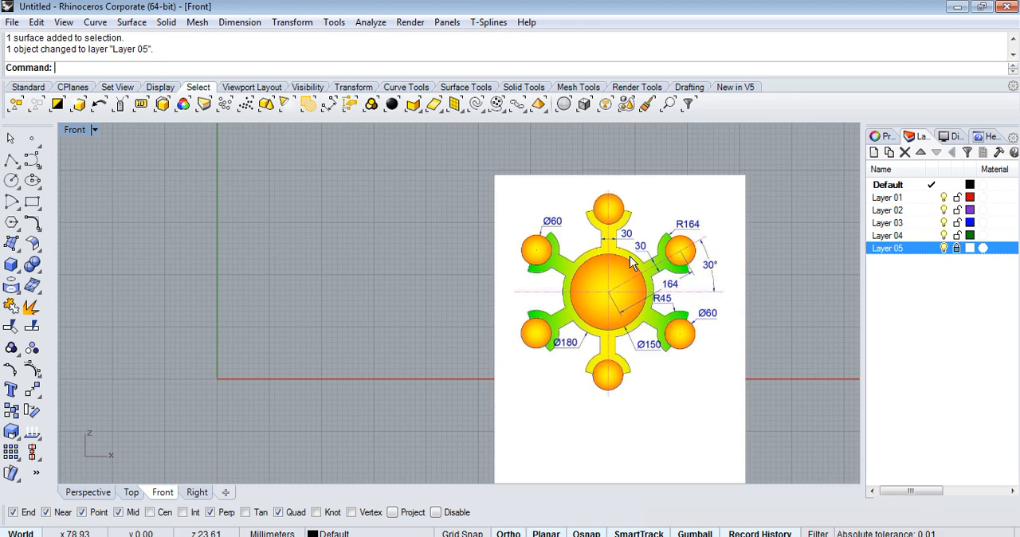
Open a blank Notepad window, move it aside, and return to the Rhinoceros drawing.
{"action": "type", "text": "note"}
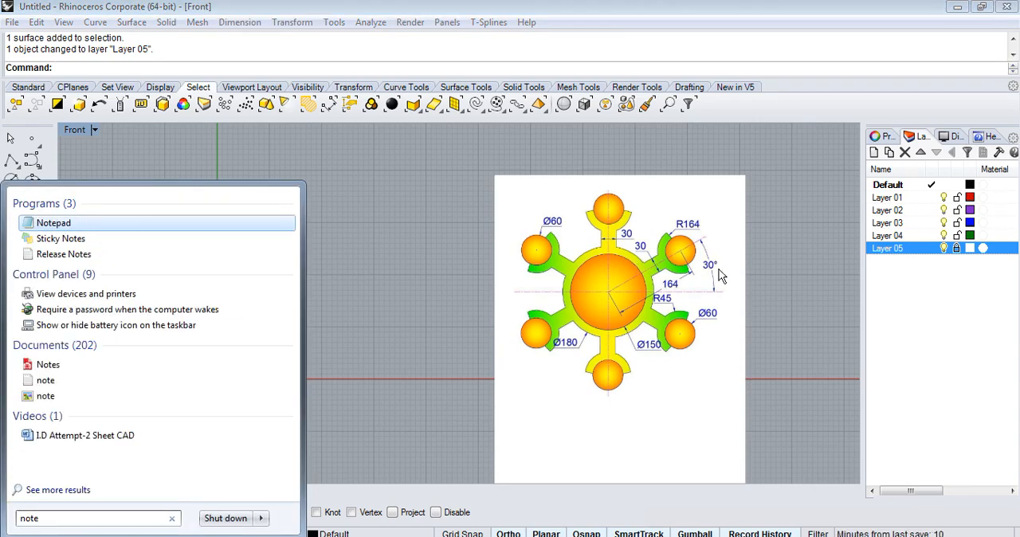
{"action": "key", "text": "Return"}
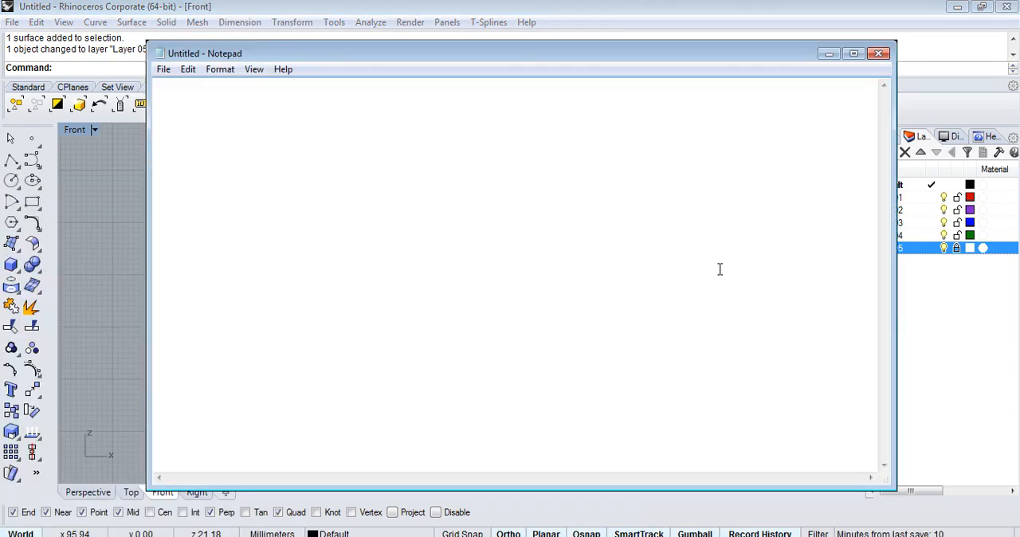
{"action": "mouse_move", "coordinate": [480, 40]}
{"action": "left_mouse_down"}
{"action": "mouse_move", "coordinate": [508, 291]}
{"action": "mouse_move", "coordinate": [516, 91]}
{"action": "mouse_move", "coordinate": [594, 473]}
{"action": "mouse_move", "coordinate": [646, 535]}
{"action": "mouse_move", "coordinate": [698, 490]}
{"action": "mouse_move", "coordinate": [850, 411]}
{"action": "mouse_move", "coordinate": [882, 346]}
{"action": "mouse_move", "coordinate": [755, 462]}
{"action": "mouse_move", "coordinate": [652, 227]}
{"action": "mouse_move", "coordinate": [684, 140]}
{"action": "left_mouse_up"}
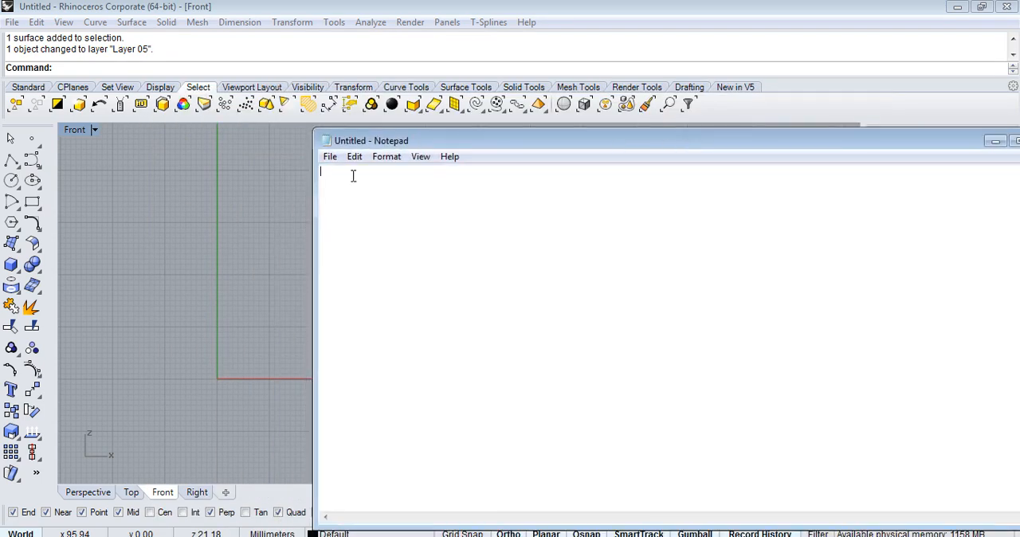
{"action": "left_click", "coordinate": [223, 229]}
Examine the reference picture's overall layout and the diameters of its central circles in the Front view.
{"action": "scroll", "coordinate": [371, 254], "scroll_direction": "down", "scroll_amount": 6}
{"action": "scroll", "coordinate": [199, 309], "scroll_direction": "up", "scroll_amount": 10}
{"action": "scroll", "coordinate": [405, 324], "scroll_direction": "down", "scroll_amount": 5}
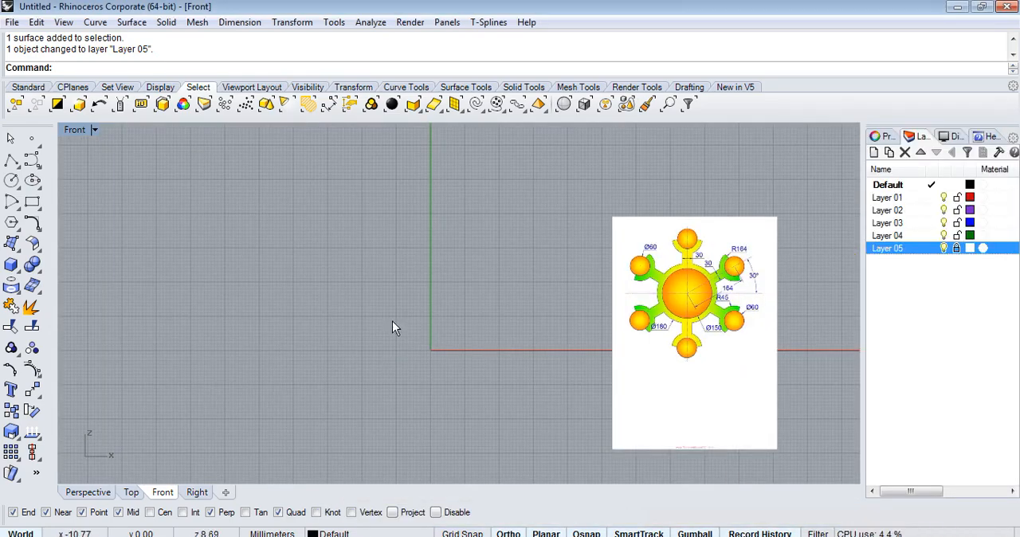
{"action": "scroll", "coordinate": [678, 306], "scroll_direction": "up", "scroll_amount": 6}
{"action": "right_click_drag", "start_coordinate": [663, 239], "coordinate": [624, 229]}
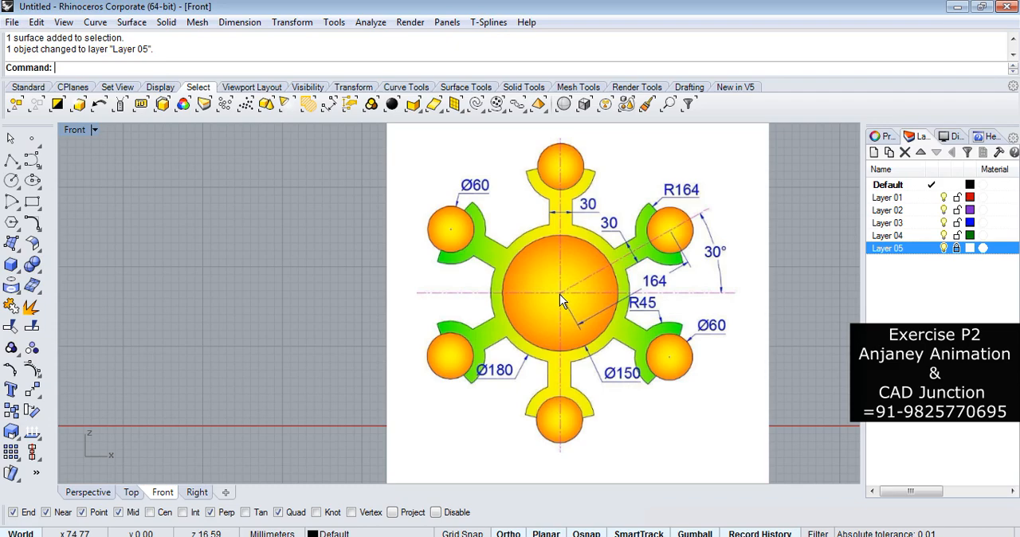
{"action": "scroll", "coordinate": [559, 293], "scroll_direction": "down", "scroll_amount": 2}
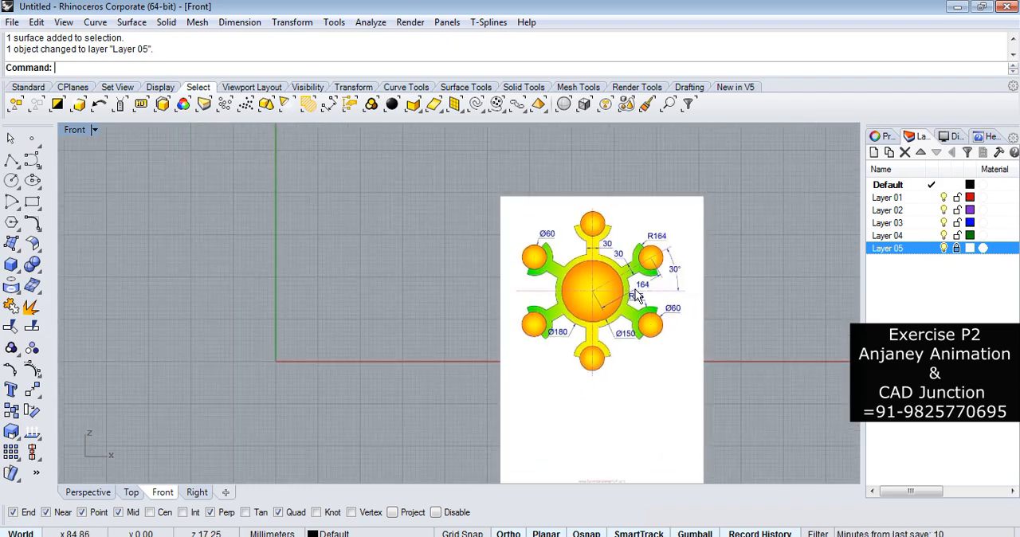
{"action": "scroll", "coordinate": [551, 276], "scroll_direction": "up", "scroll_amount": 5}
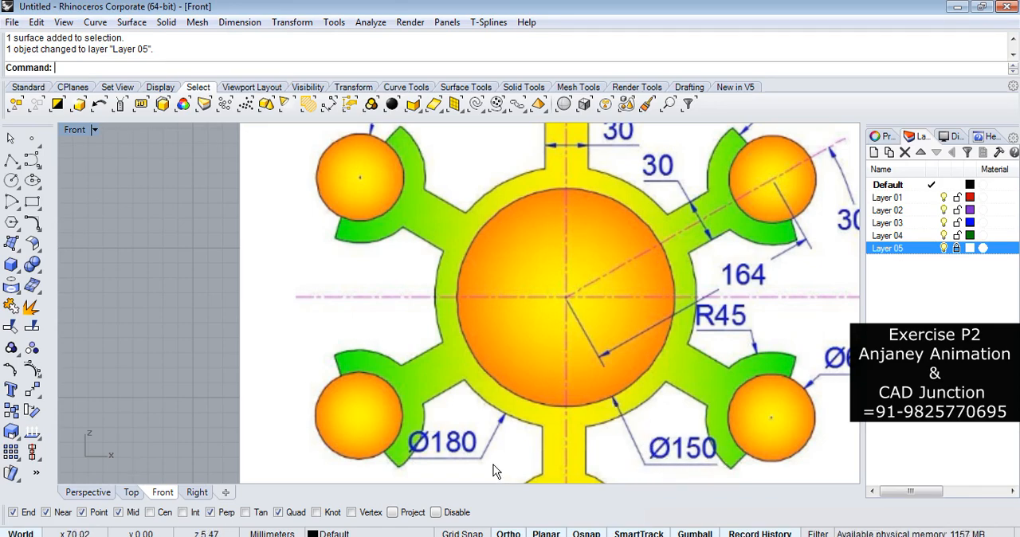
{"action": "scroll", "coordinate": [693, 357], "scroll_direction": "down", "scroll_amount": 3}
{"action": "scroll", "coordinate": [693, 358], "scroll_direction": "down", "scroll_amount": 2}
Draw a circle of diameter 150 centred on the origin in the Front view.
{"action": "left_click", "coordinate": [12, 180]}
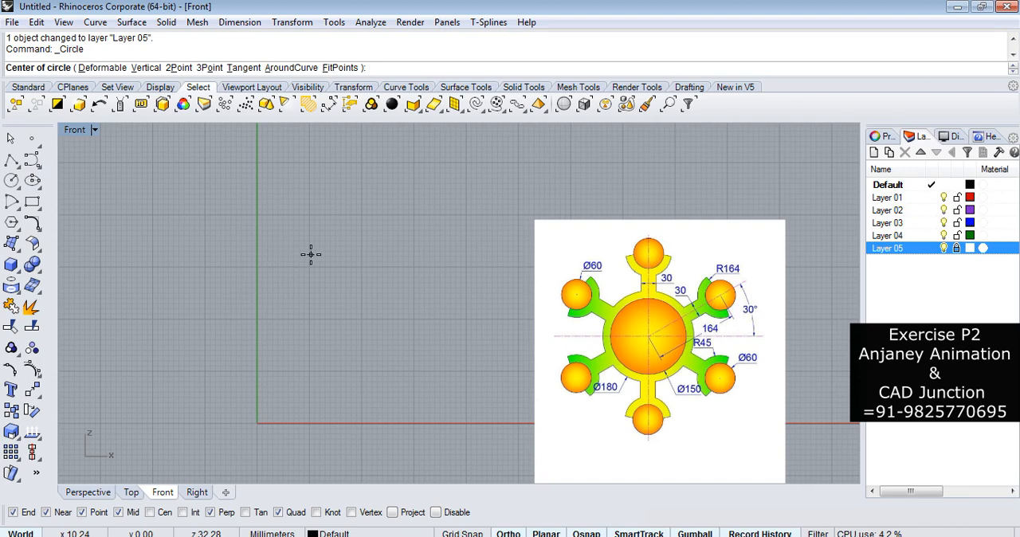
{"action": "type", "text": "0"}
{"action": "key", "text": "Return"}
{"action": "scroll", "coordinate": [352, 212], "scroll_direction": "down", "scroll_amount": 4}
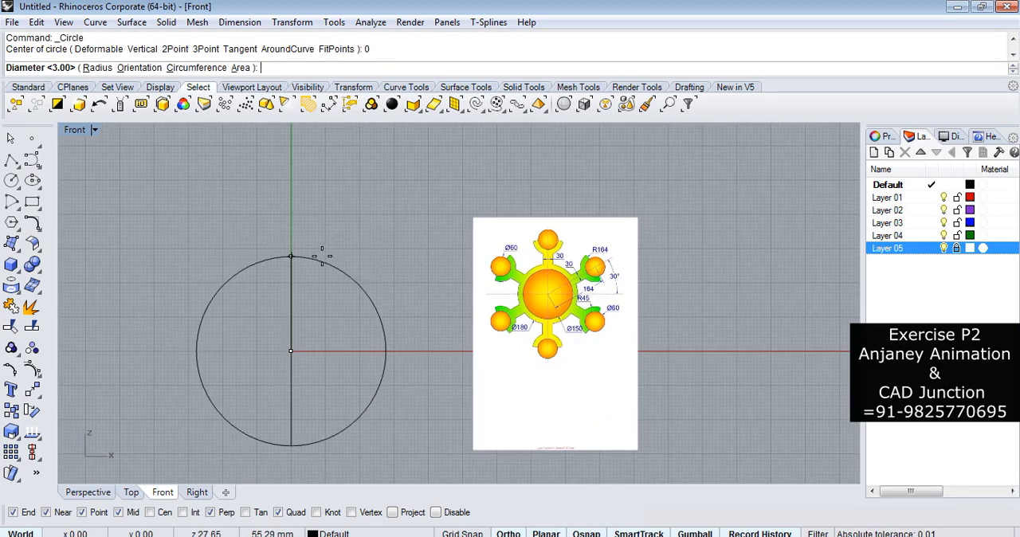
{"action": "type", "text": "150"}
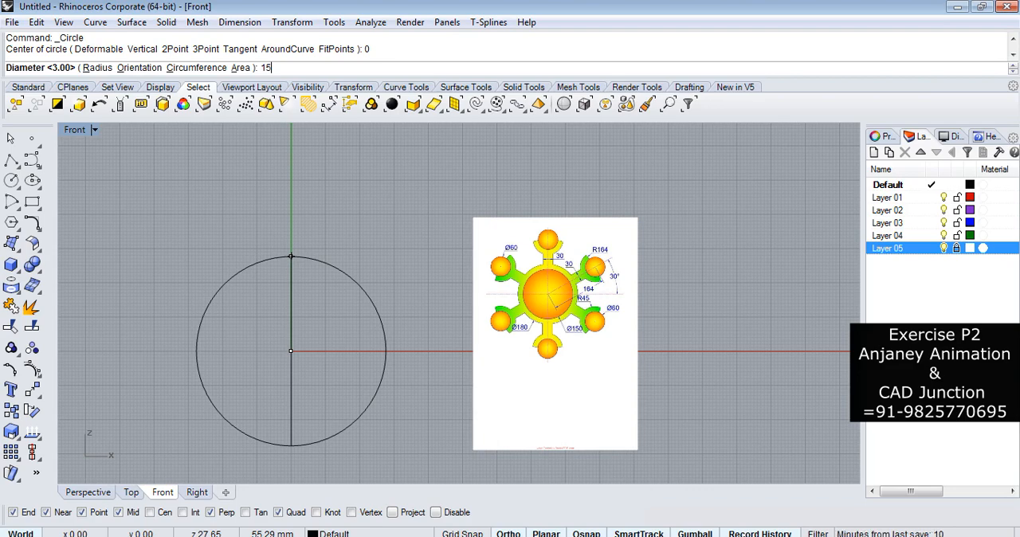
{"action": "key", "text": "Return"}
Draw a concentric circle of diameter 180 centred on the origin.
{"action": "key", "text": "Return"}
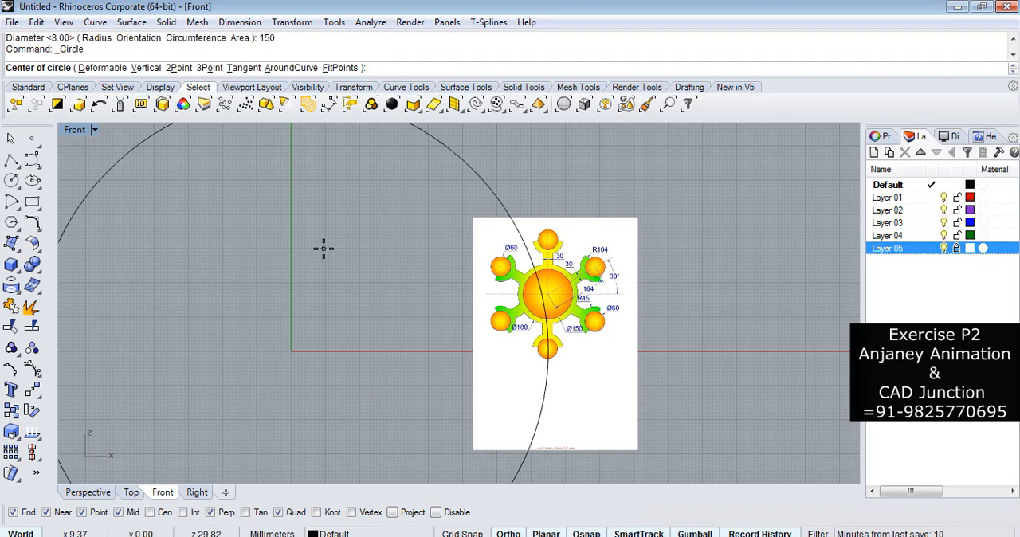
{"action": "type", "text": "0"}
{"action": "key", "text": "Return"}
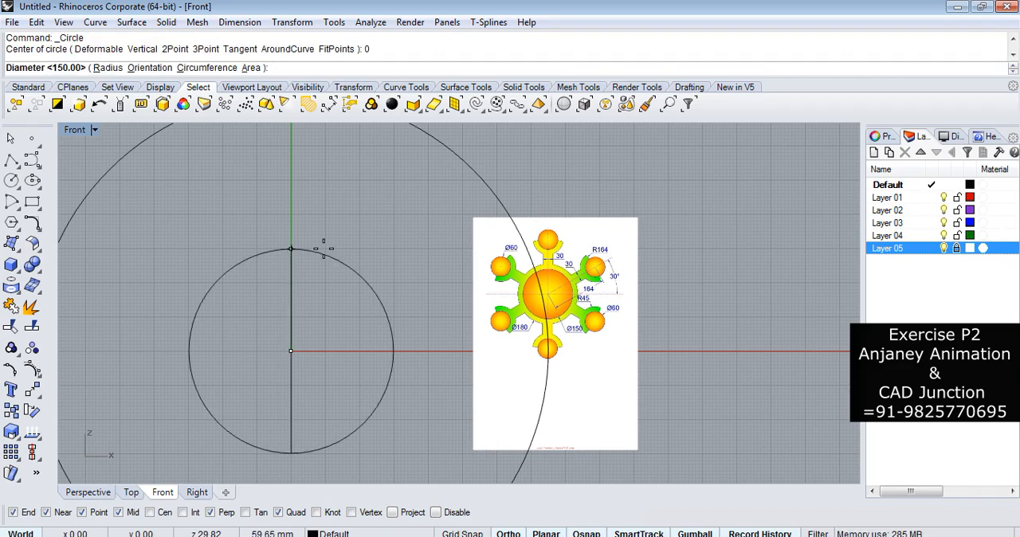
{"action": "key", "text": "Return"}
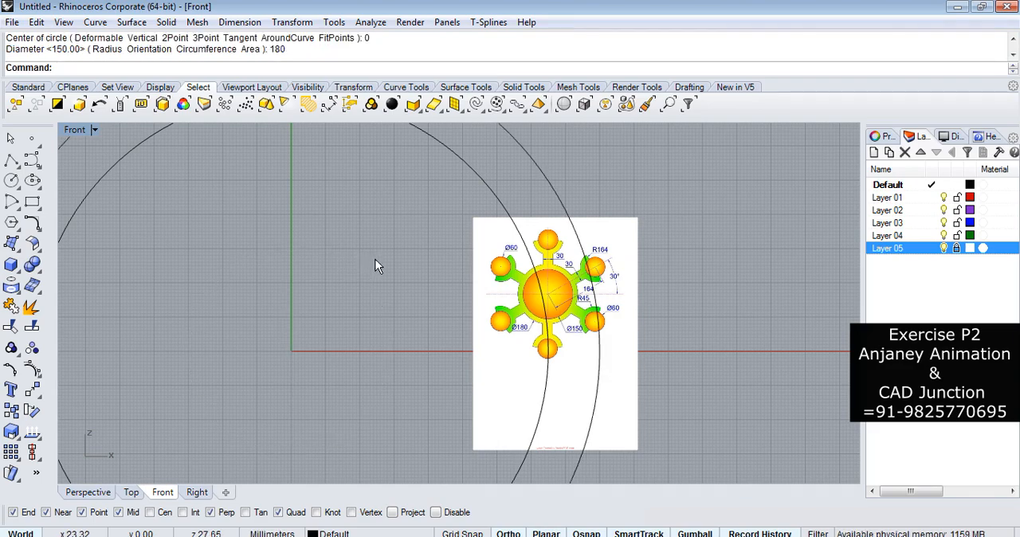
Move the reference picture clear of the circles and enlarge it beside them with the gumball, and lock Layer 05.
{"action": "scroll", "coordinate": [410, 287], "scroll_direction": "down", "scroll_amount": 4}
{"action": "scroll", "coordinate": [539, 297], "scroll_direction": "up", "scroll_amount": 3}
{"action": "scroll", "coordinate": [538, 297], "scroll_direction": "down", "scroll_amount": 3}
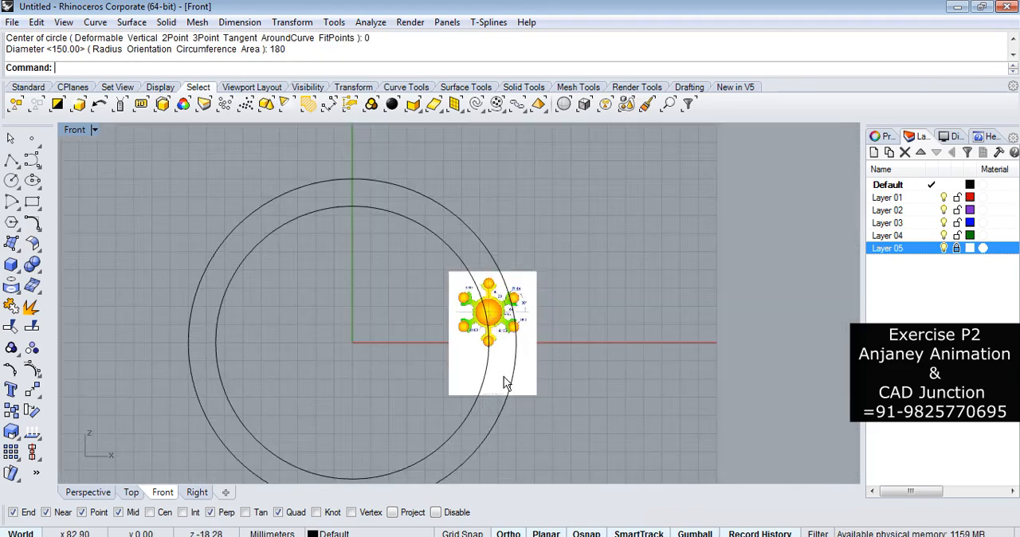
{"action": "left_click", "coordinate": [528, 298]}
{"action": "scroll", "coordinate": [518, 301], "scroll_direction": "down", "scroll_amount": 3}
{"action": "left_click_drag", "start_coordinate": [510, 304], "coordinate": [659, 228]}
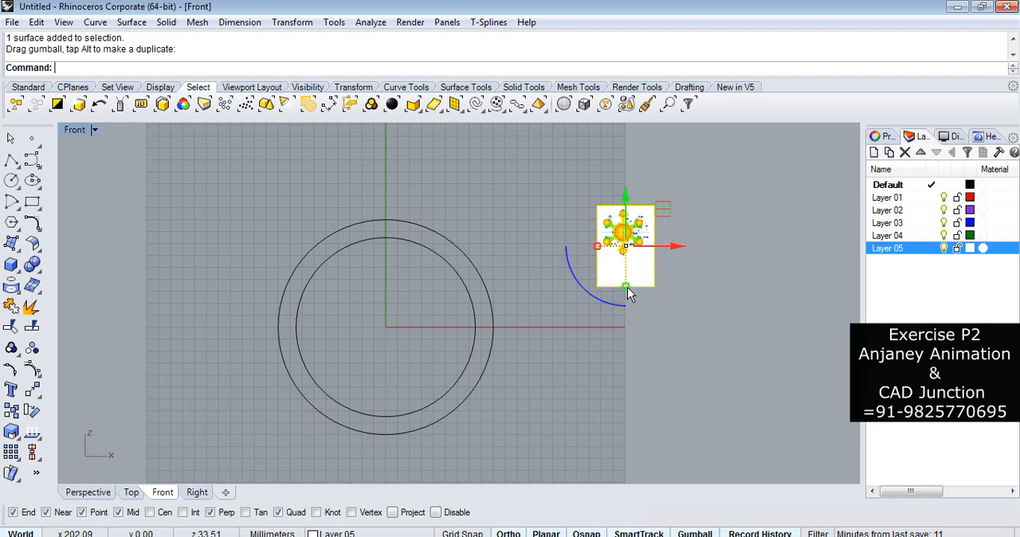
{"action": "left_click_drag", "start_coordinate": [627, 286], "coordinate": [682, 417], "text": "shift"}
{"action": "left_click_drag", "start_coordinate": [676, 225], "coordinate": [798, 287]}
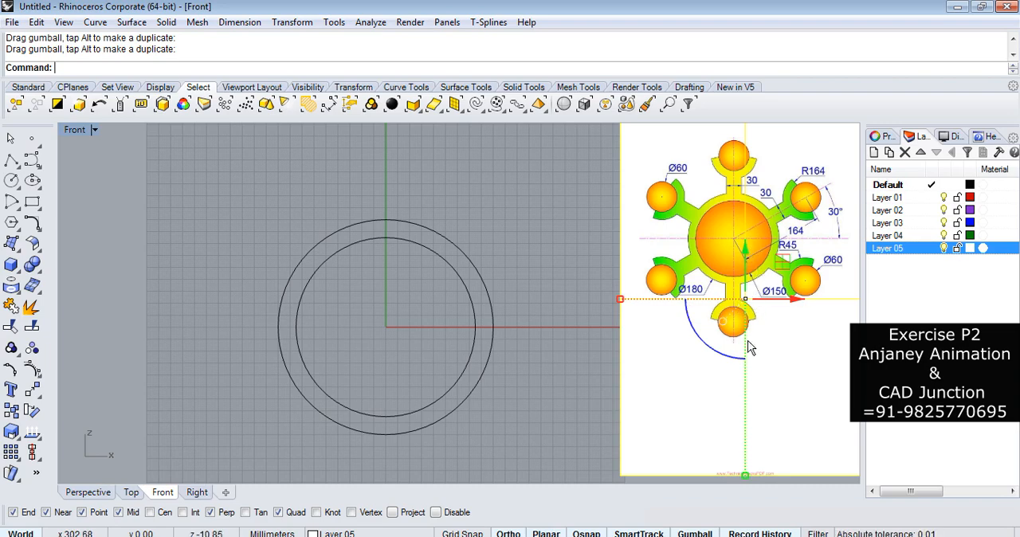
{"action": "left_click", "coordinate": [957, 248]}
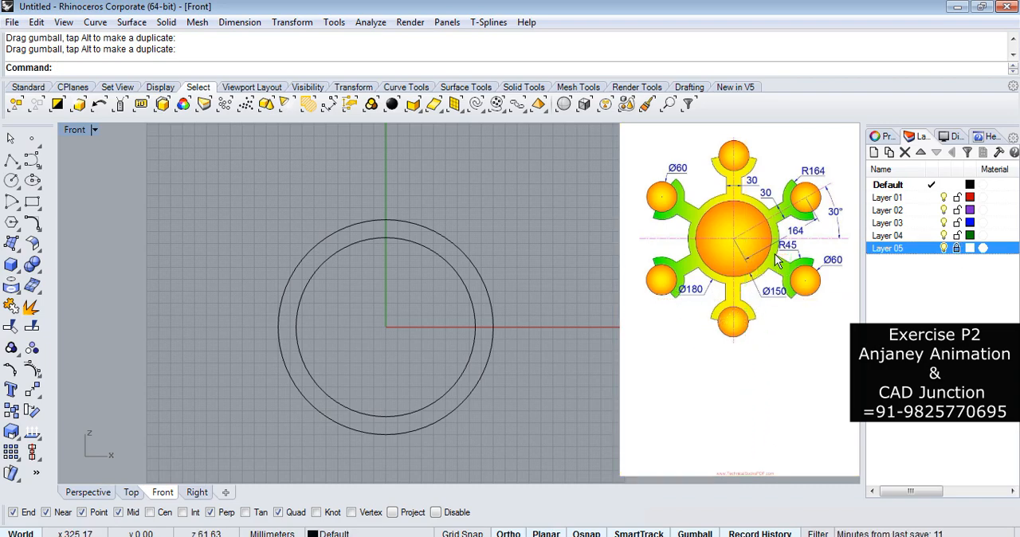
Draw an angled line 164 mm long from the origin at 30 degrees to a horizontal base line, pointing up toward the reference picture.
{"action": "scroll", "coordinate": [735, 189], "scroll_direction": "up", "scroll_amount": 3}
{"action": "scroll", "coordinate": [735, 190], "scroll_direction": "down", "scroll_amount": 2}
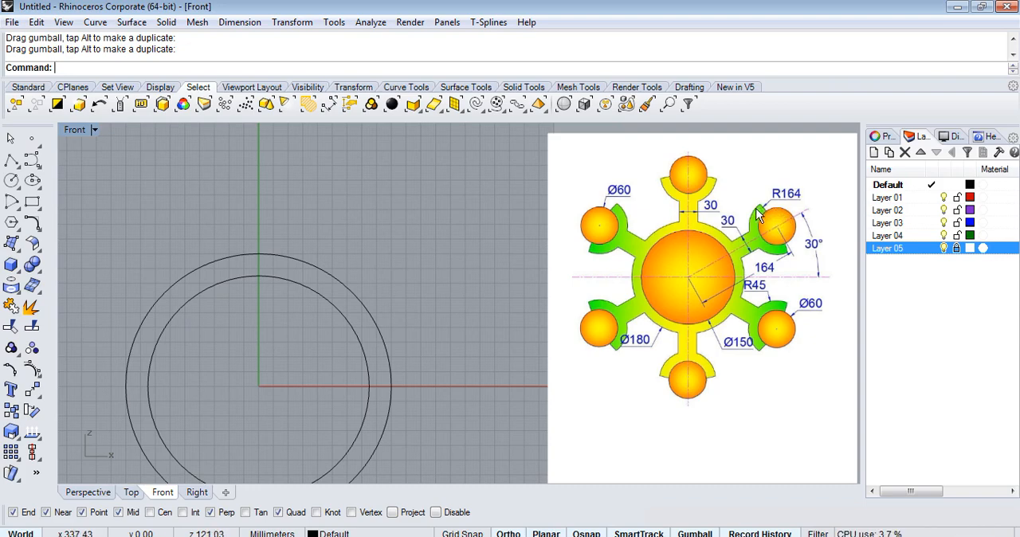
{"action": "scroll", "coordinate": [830, 257], "scroll_direction": "up", "scroll_amount": 3}
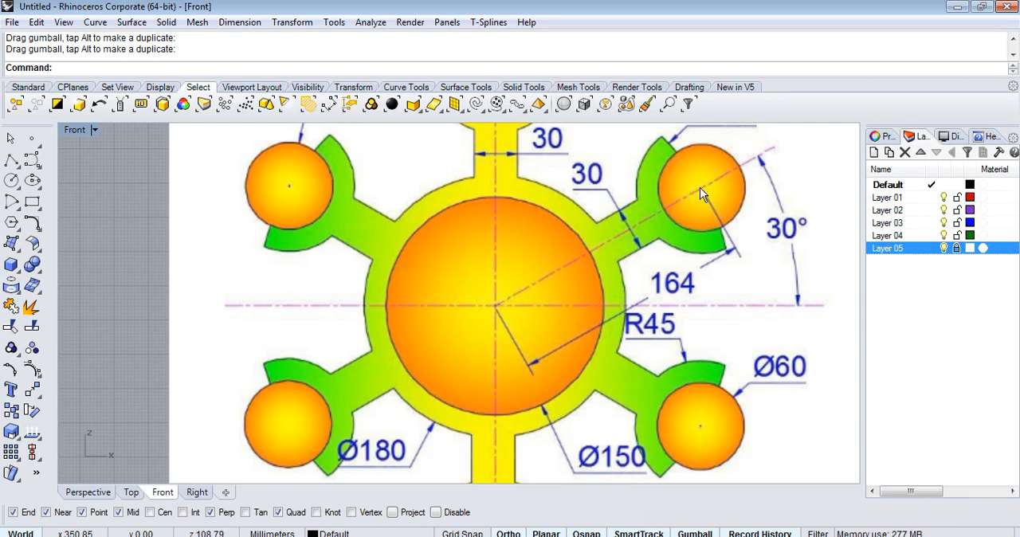
{"action": "scroll", "coordinate": [761, 227], "scroll_direction": "down", "scroll_amount": 4}
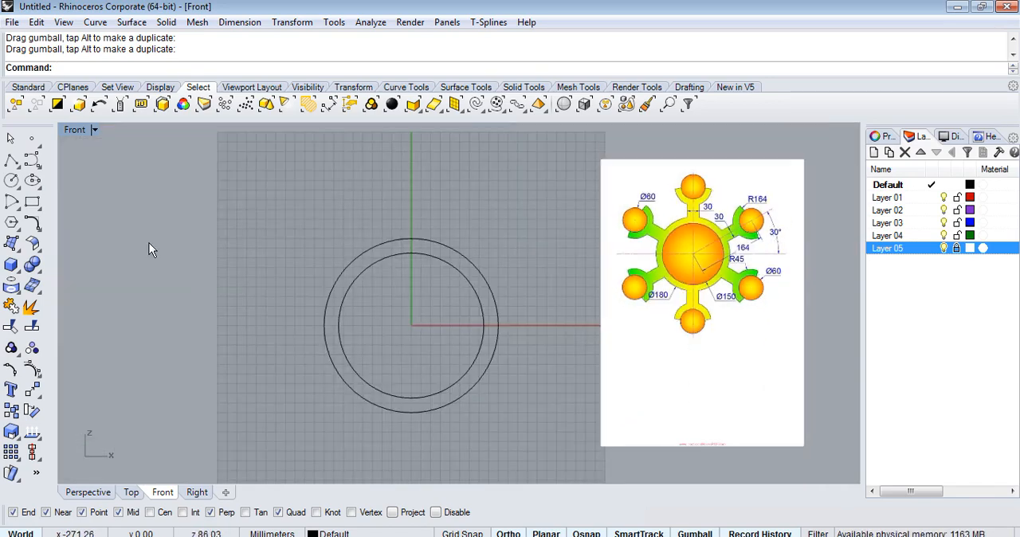
{"action": "left_click", "coordinate": [11, 180]}
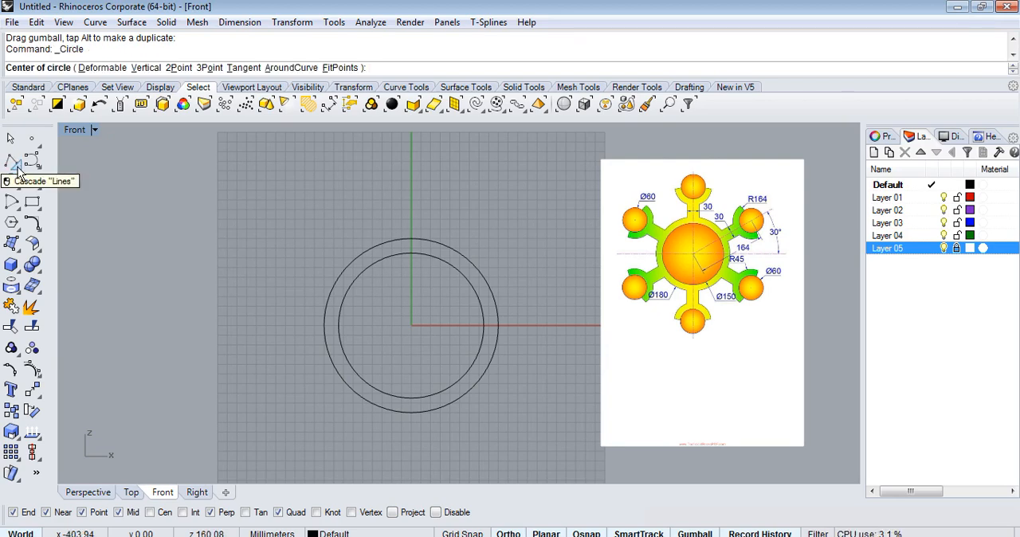
{"action": "left_click", "coordinate": [17, 170]}
{"action": "left_click_drag", "start_coordinate": [69, 164], "coordinate": [196, 166]}
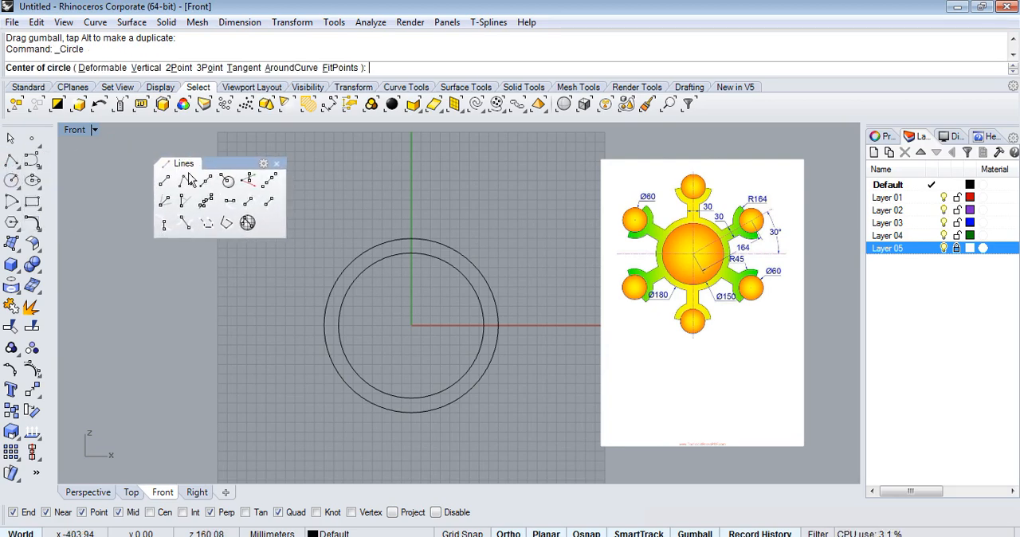
{"action": "left_click", "coordinate": [183, 202]}
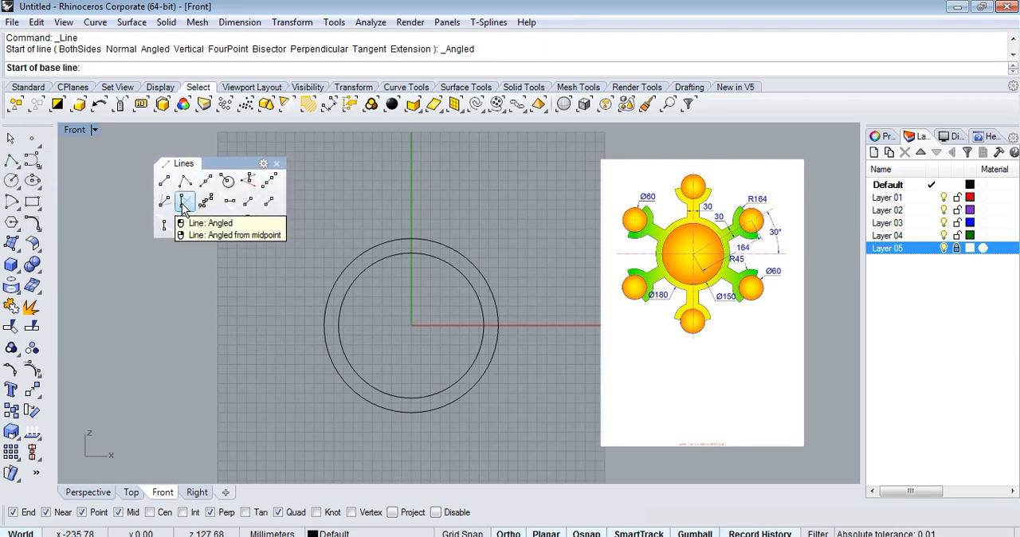
{"action": "scroll", "coordinate": [570, 288], "scroll_direction": "up", "scroll_amount": 4}
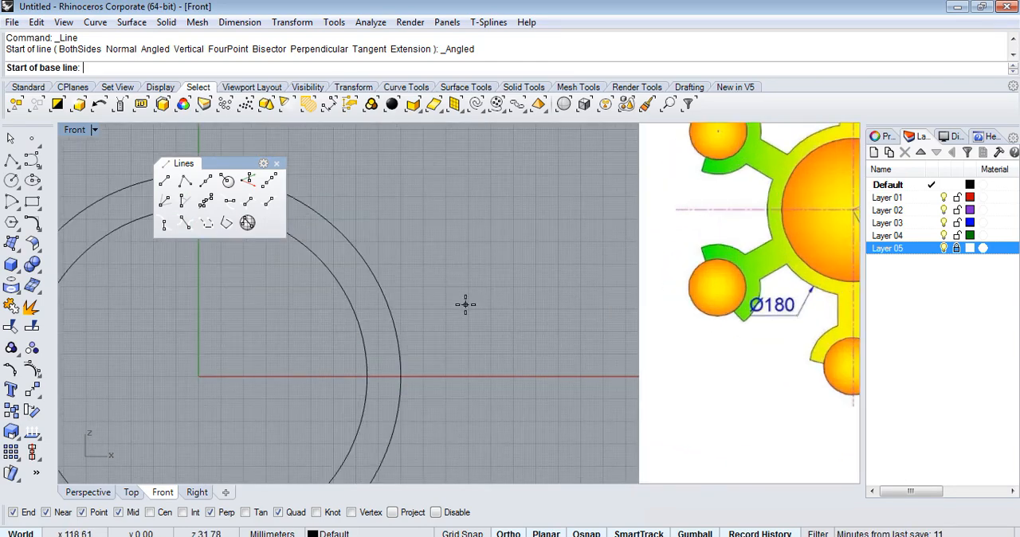
{"action": "scroll", "coordinate": [465, 303], "scroll_direction": "down", "scroll_amount": 2}
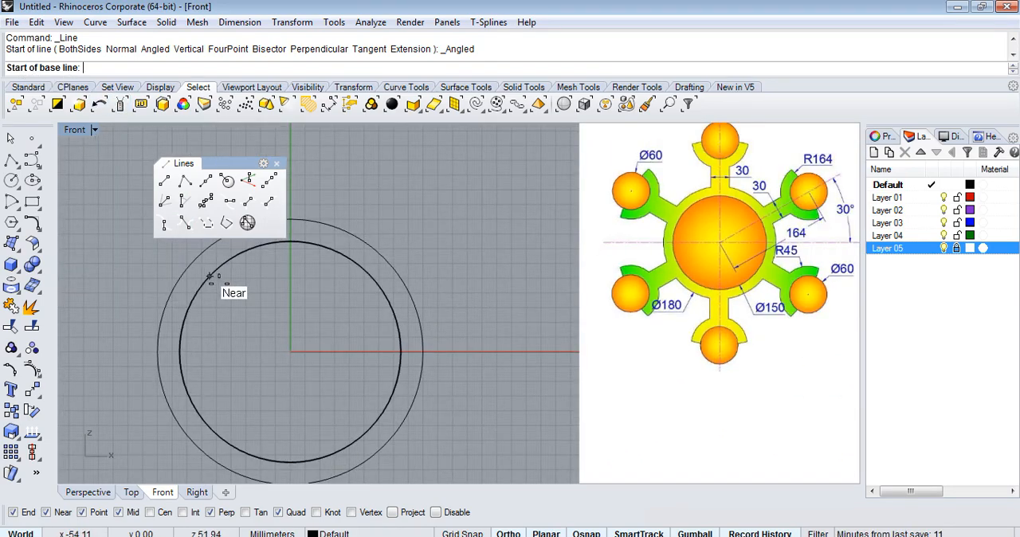
{"action": "key", "text": "Return"}
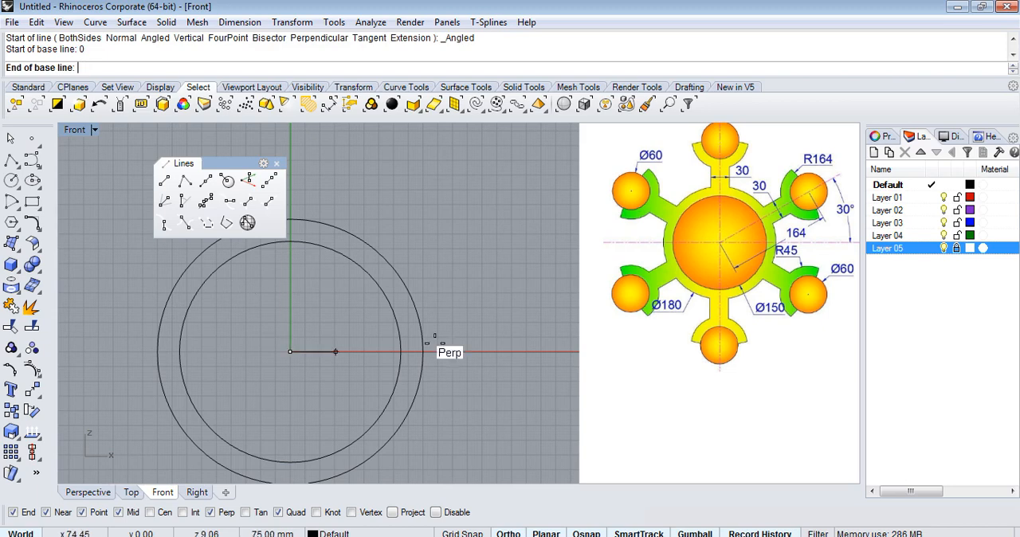
{"action": "left_click", "coordinate": [507, 351]}
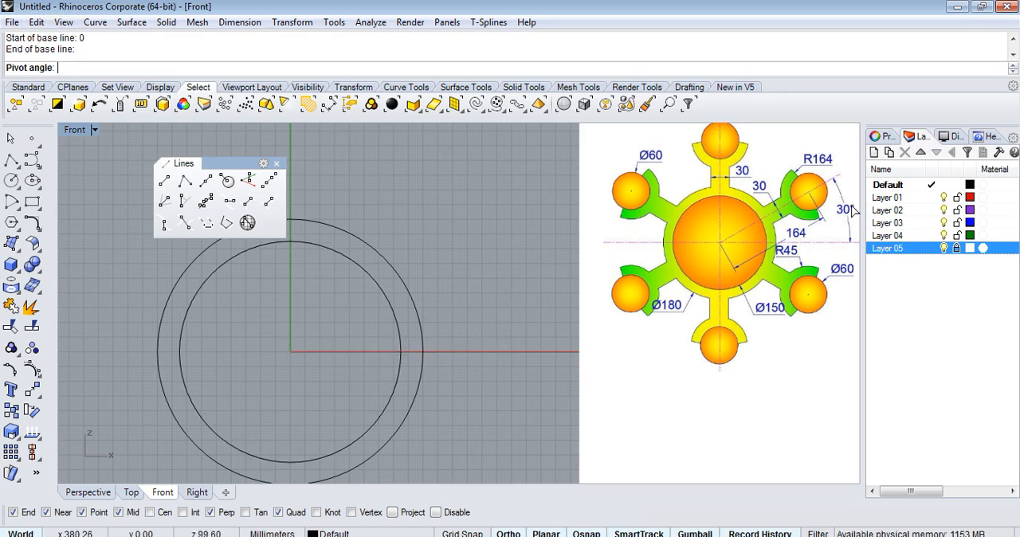
{"action": "type", "text": "30"}
{"action": "key", "text": "Return"}
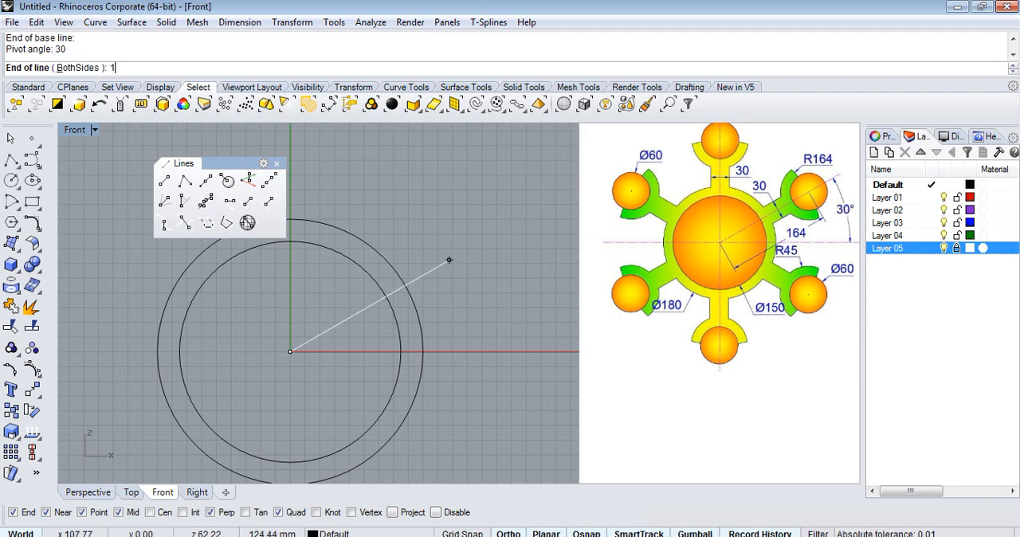
{"action": "type", "text": "164"}
{"action": "key", "text": "Return"}
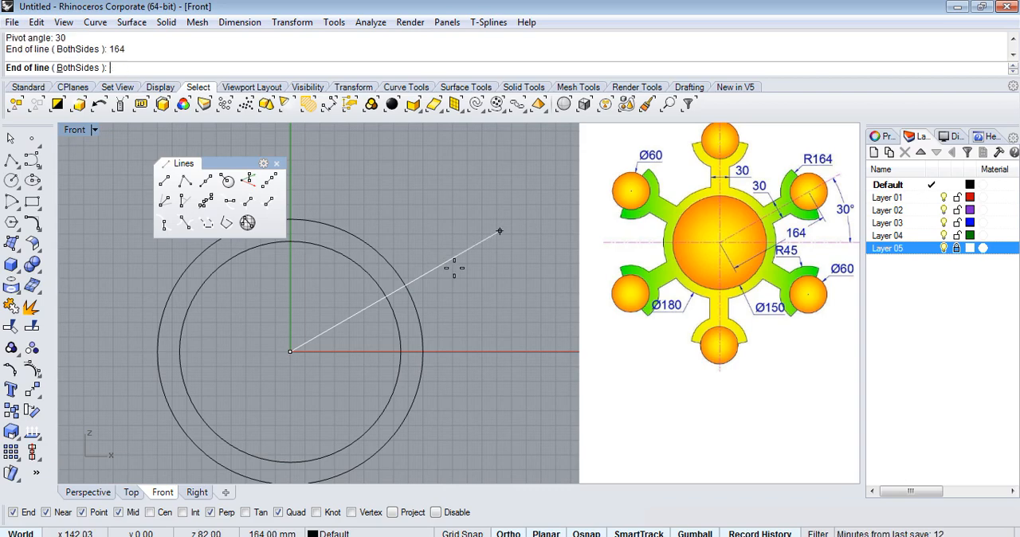
{"action": "left_click", "coordinate": [464, 238]}
Draw a circle of radius 30 centred on the outer end of the 30-degree line.
{"action": "scroll", "coordinate": [505, 237], "scroll_direction": "up", "scroll_amount": 8}
{"action": "scroll", "coordinate": [508, 236], "scroll_direction": "down", "scroll_amount": 8}
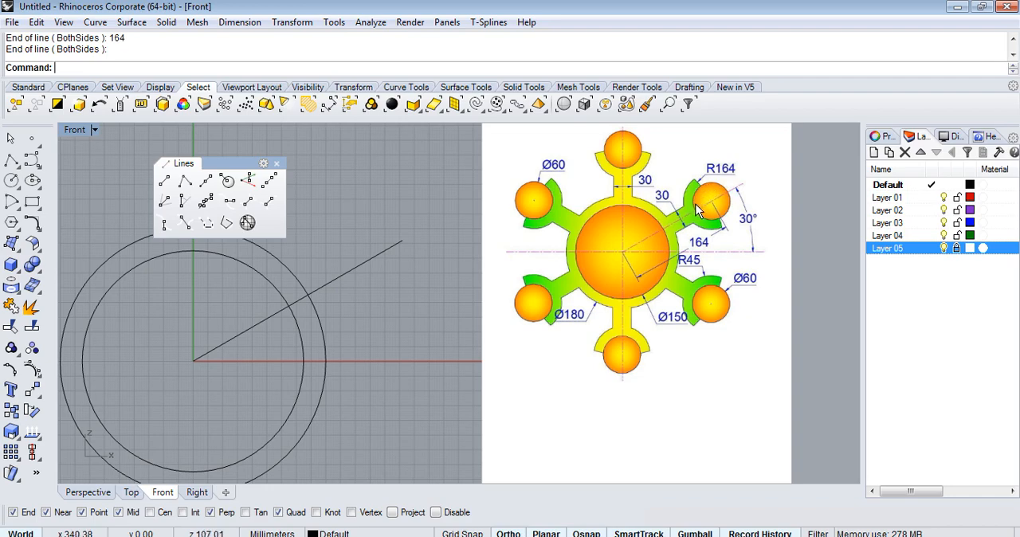
{"action": "scroll", "coordinate": [740, 193], "scroll_direction": "up", "scroll_amount": 5}
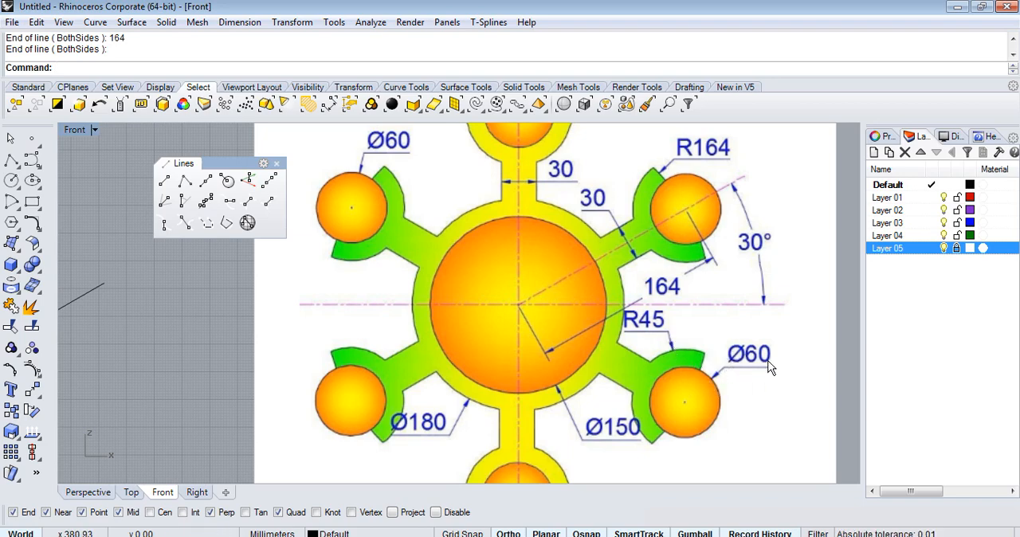
{"action": "scroll", "coordinate": [721, 355], "scroll_direction": "down", "scroll_amount": 1}
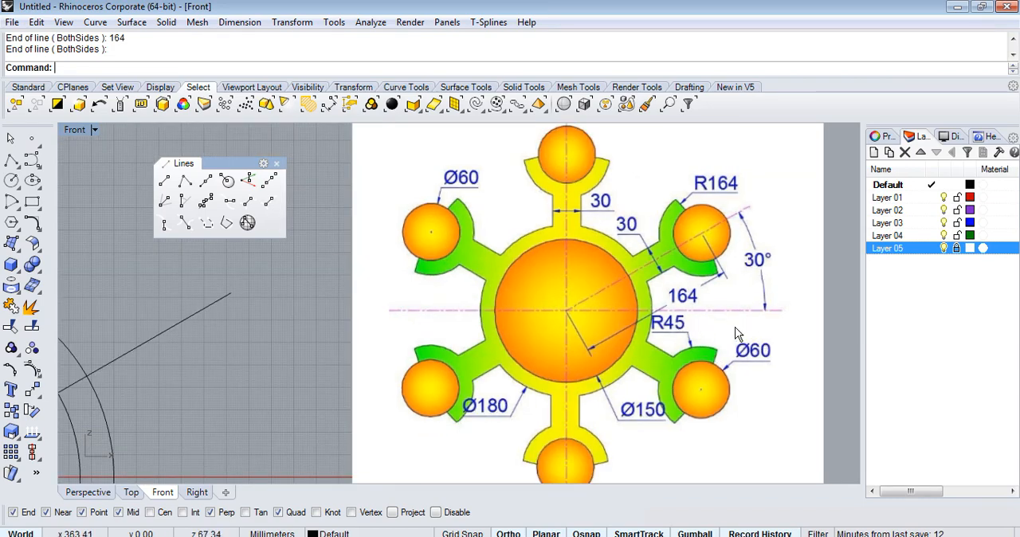
{"action": "scroll", "coordinate": [709, 331], "scroll_direction": "down", "scroll_amount": 3}
{"action": "scroll", "coordinate": [554, 306], "scroll_direction": "up", "scroll_amount": 3}
{"action": "left_click", "coordinate": [11, 180]}
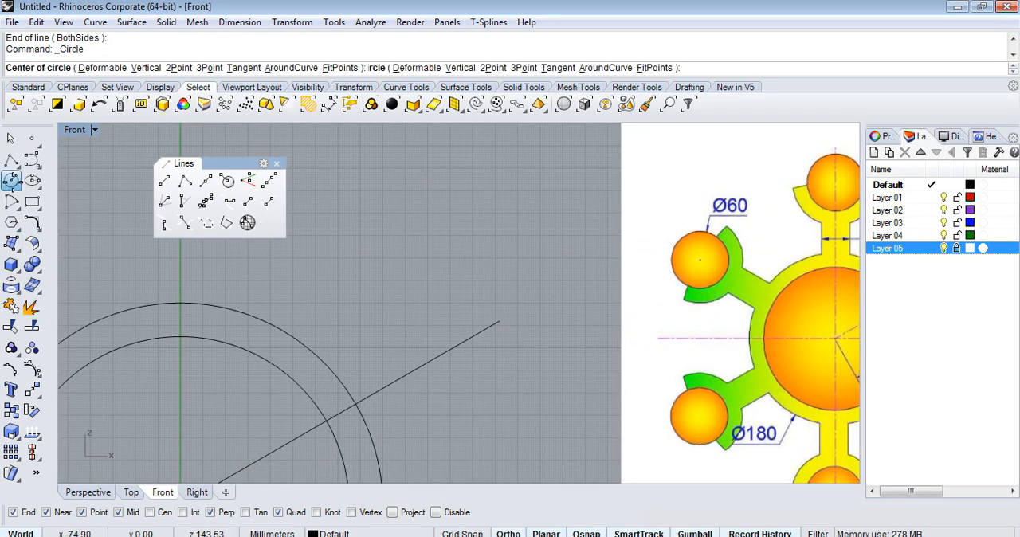
{"action": "left_click", "coordinate": [499, 321]}
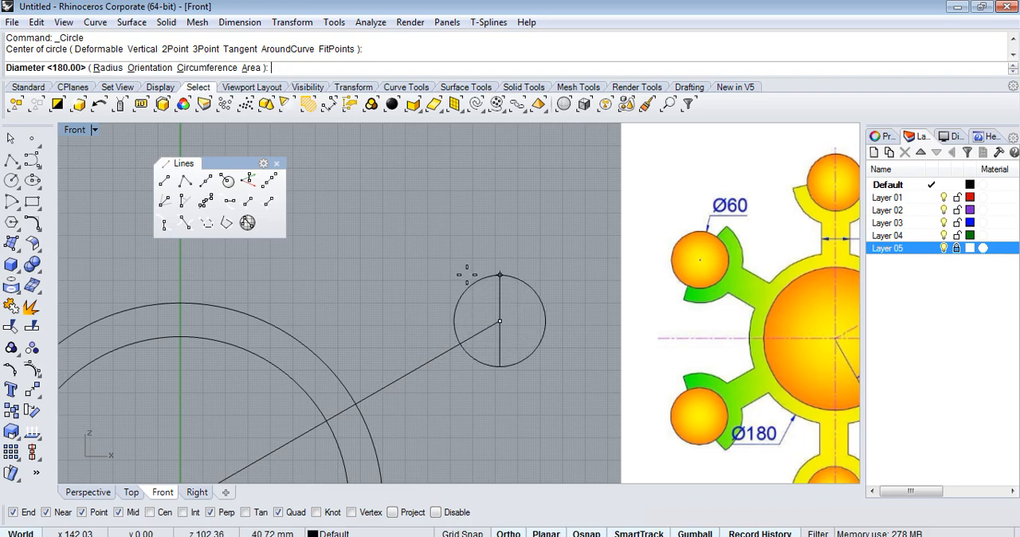
{"action": "left_click", "coordinate": [107, 68]}
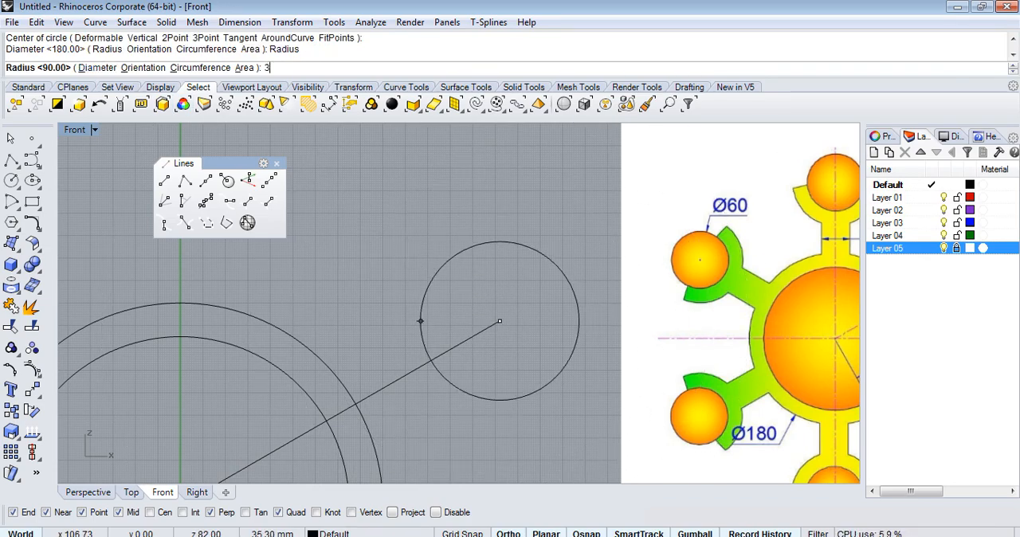
{"action": "key", "text": "Return"}
Draw a concentric circle of radius 45 centred on the outer end of the 30-degree line.
{"action": "key", "text": "Return"}
{"action": "left_click", "coordinate": [499, 321]}
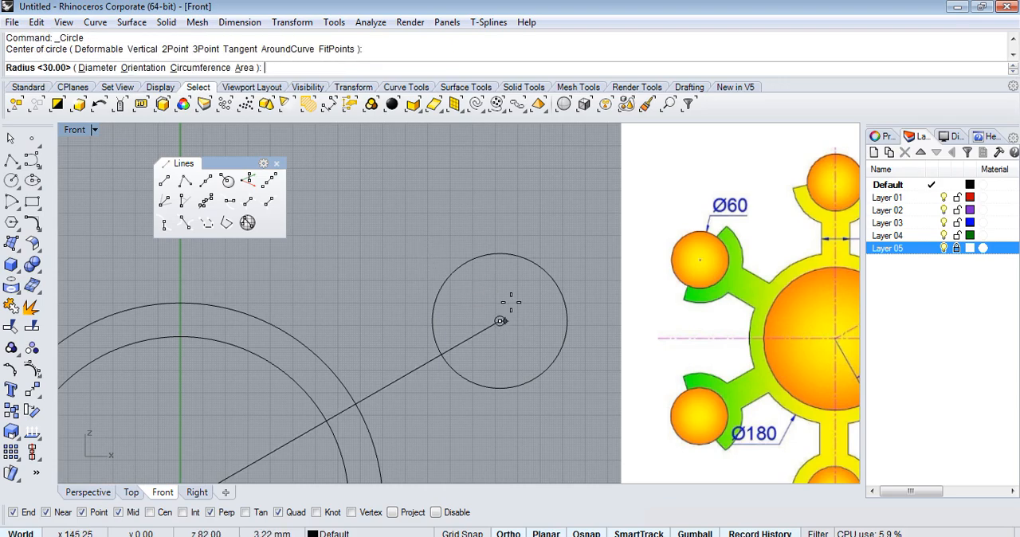
{"action": "type", "text": "45"}
{"action": "key", "text": "Return"}
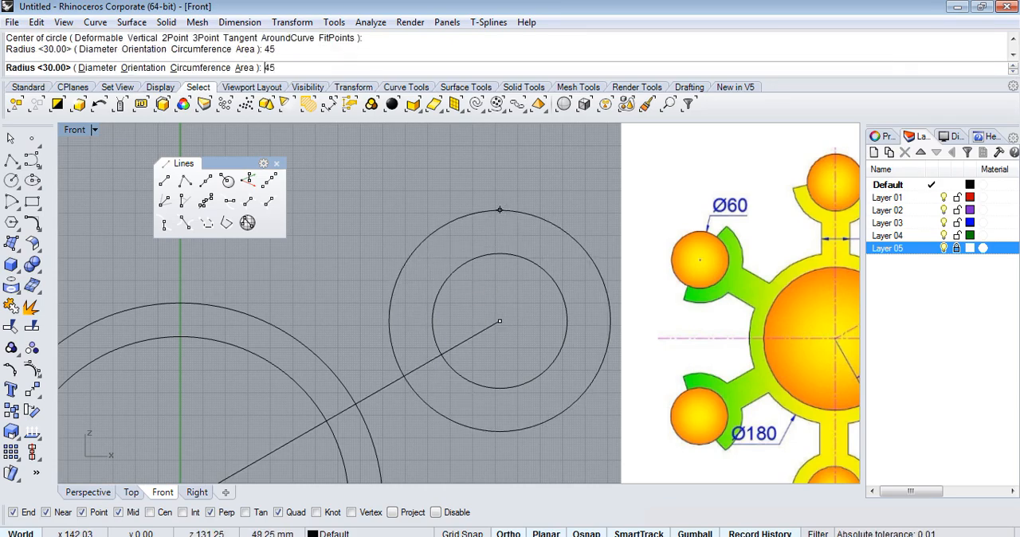
Examine the arm-end arcs and their radius dimensions in the reference picture, comparing them with the drawn circles.
{"action": "scroll", "coordinate": [374, 258], "scroll_direction": "down", "scroll_amount": 3}
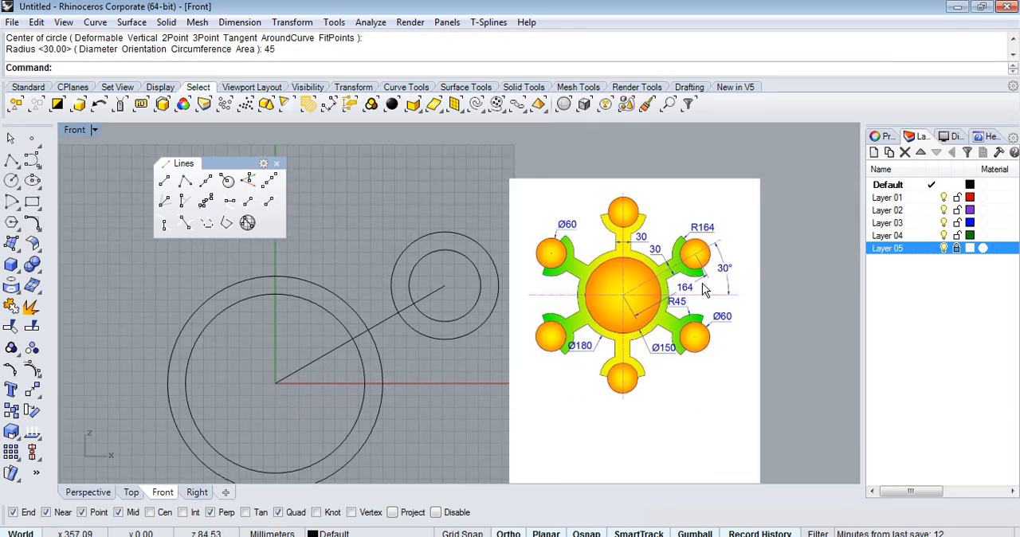
{"action": "scroll", "coordinate": [690, 319], "scroll_direction": "up", "scroll_amount": 3}
{"action": "scroll", "coordinate": [605, 295], "scroll_direction": "down", "scroll_amount": 3}
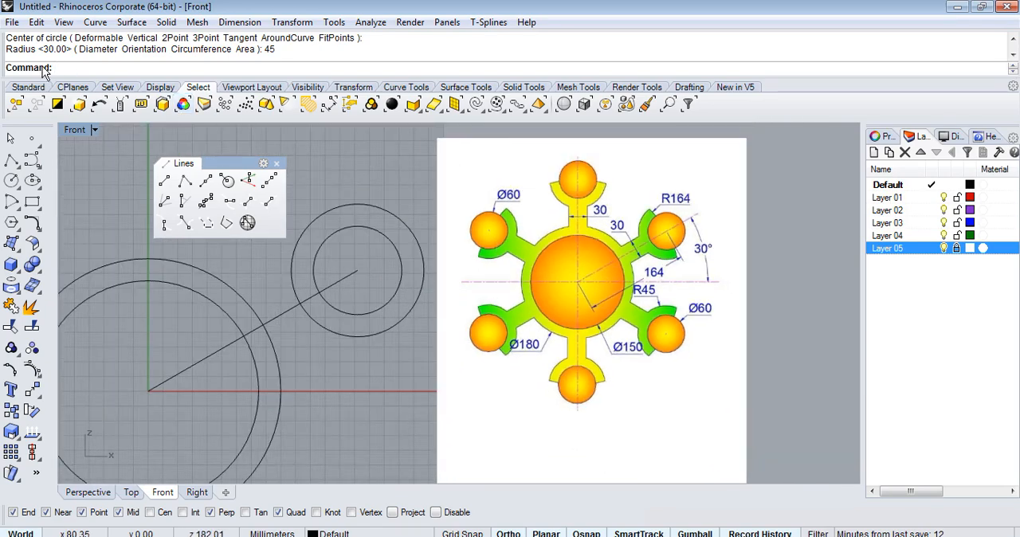
{"action": "scroll", "coordinate": [691, 306], "scroll_direction": "up", "scroll_amount": 3}
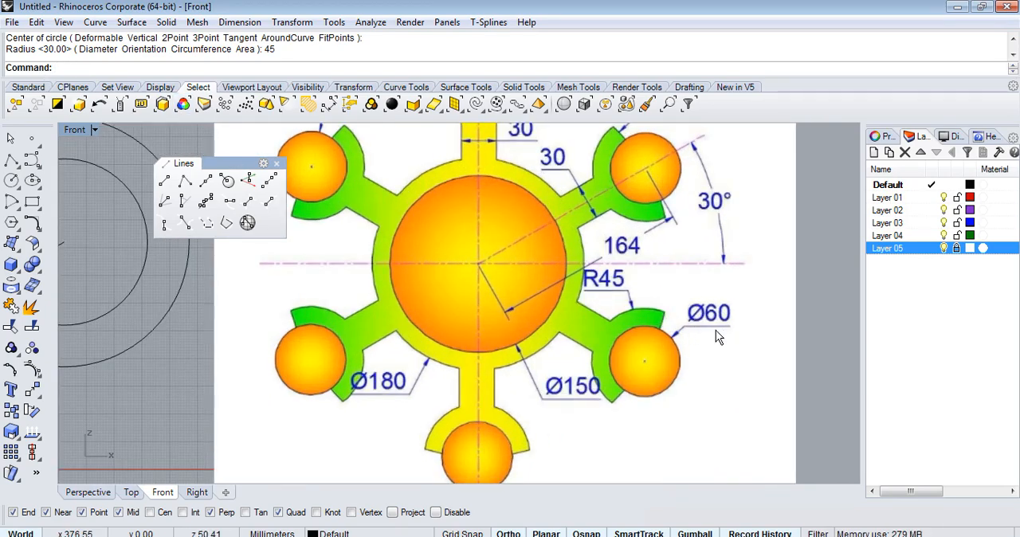
{"action": "scroll", "coordinate": [715, 330], "scroll_direction": "down", "scroll_amount": 3}
{"action": "scroll", "coordinate": [475, 243], "scroll_direction": "down", "scroll_amount": 2}
{"action": "scroll", "coordinate": [375, 249], "scroll_direction": "up", "scroll_amount": 3}
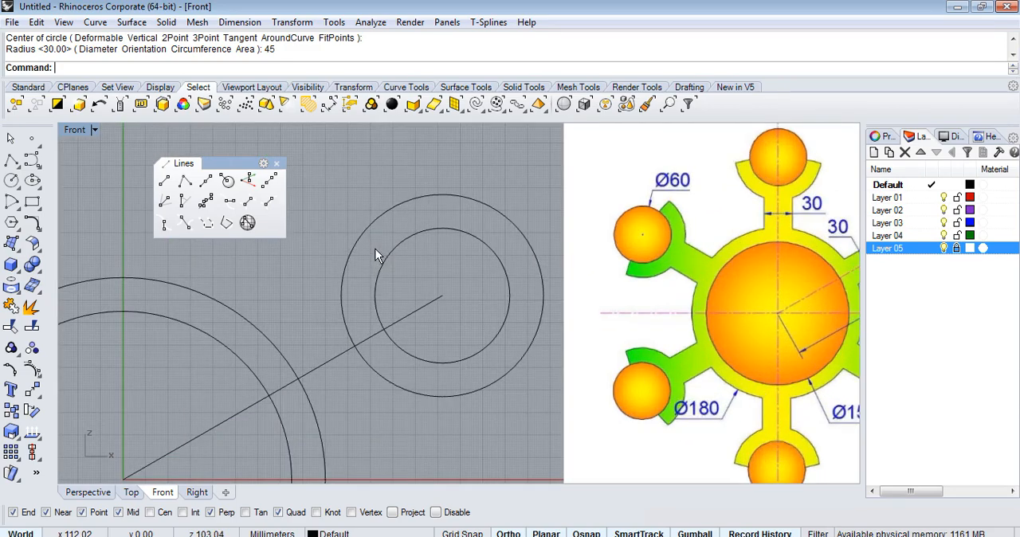
{"action": "scroll", "coordinate": [470, 271], "scroll_direction": "down", "scroll_amount": 2}
{"action": "scroll", "coordinate": [749, 214], "scroll_direction": "up", "scroll_amount": 1}
{"action": "scroll", "coordinate": [749, 213], "scroll_direction": "up", "scroll_amount": 3}
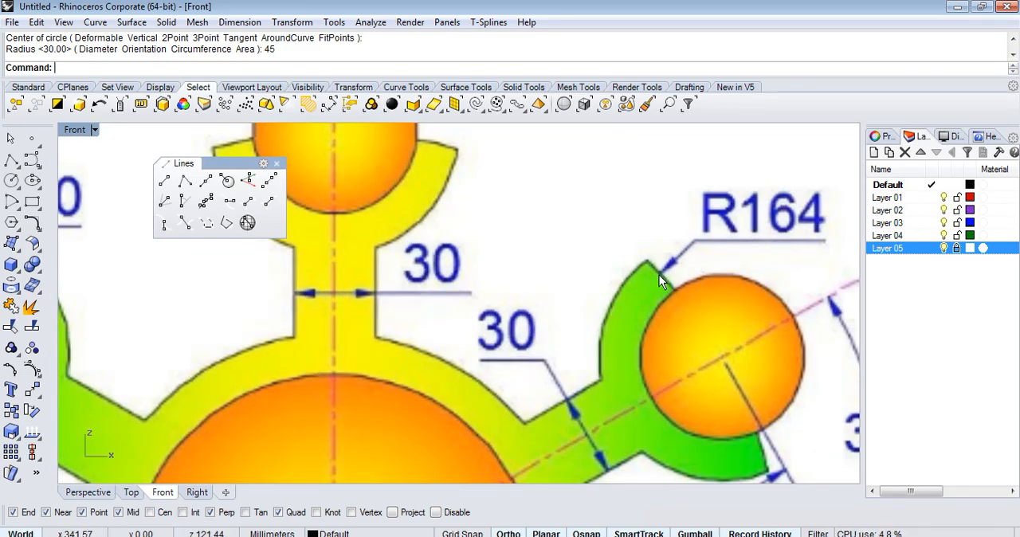
{"action": "scroll", "coordinate": [673, 292], "scroll_direction": "down", "scroll_amount": 4}
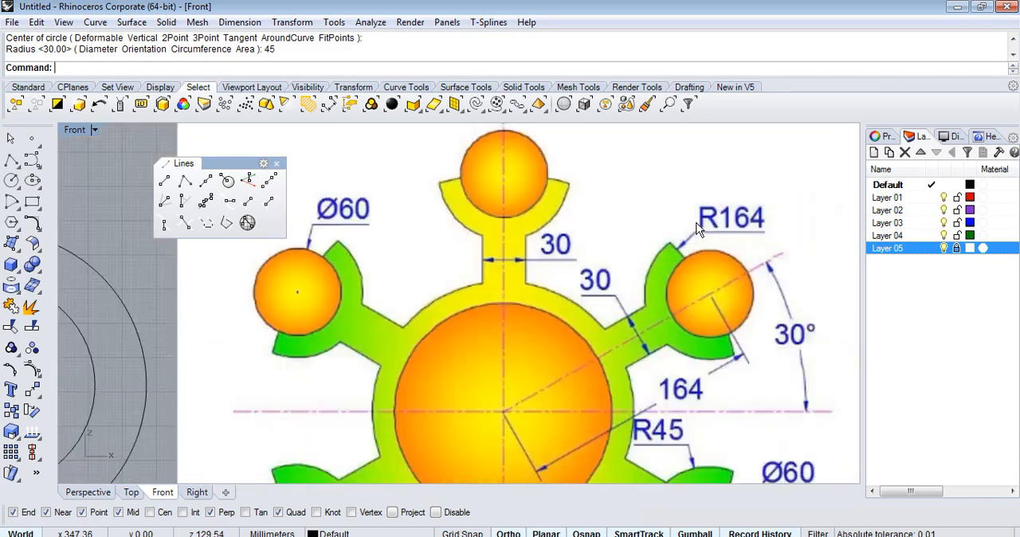
{"action": "scroll", "coordinate": [558, 262], "scroll_direction": "down", "scroll_amount": 4}
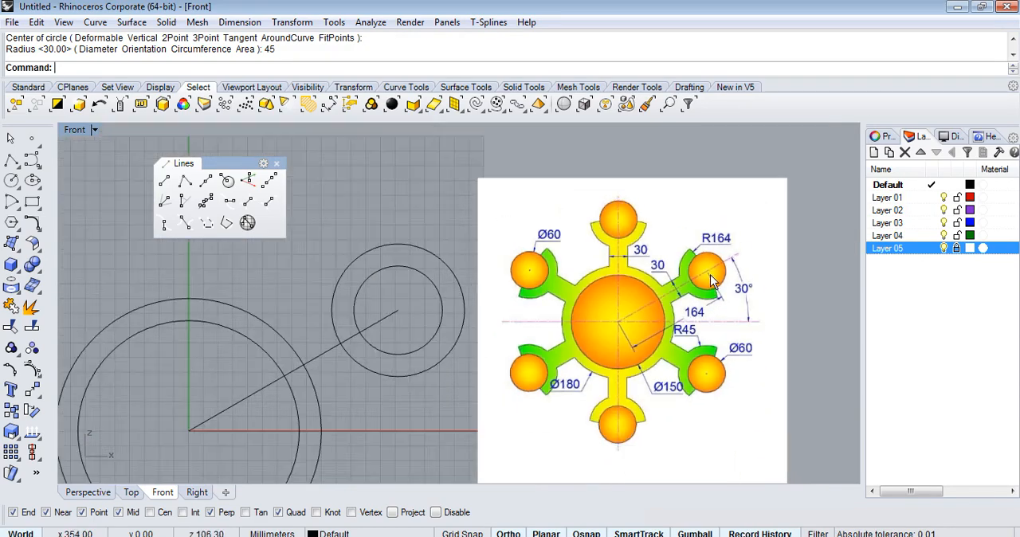
Draw a circle of radius 164 centred on the origin.
{"action": "scroll", "coordinate": [271, 355], "scroll_direction": "up", "scroll_amount": 1}
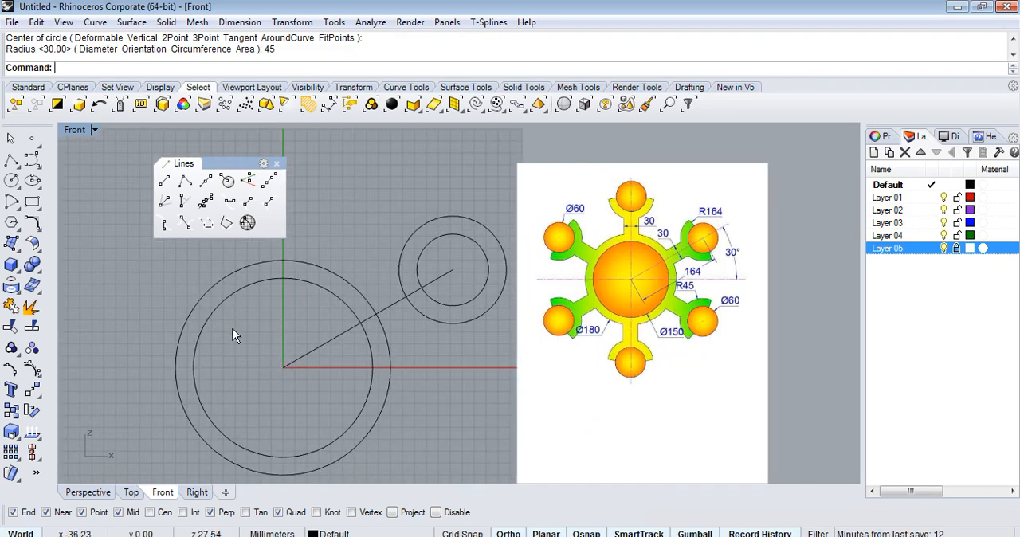
{"action": "left_click", "coordinate": [11, 180]}
{"action": "left_click", "coordinate": [283, 367]}
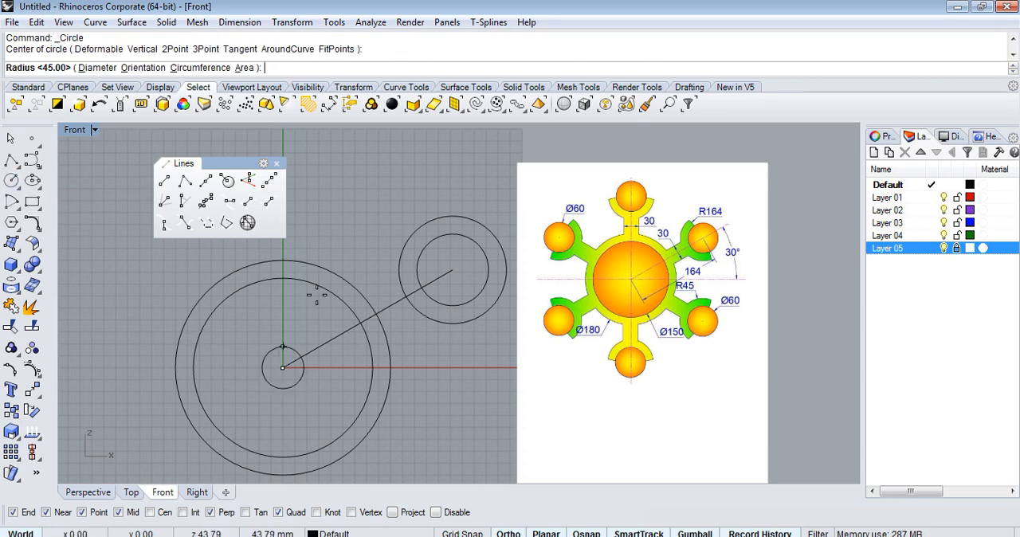
{"action": "type", "text": "164"}
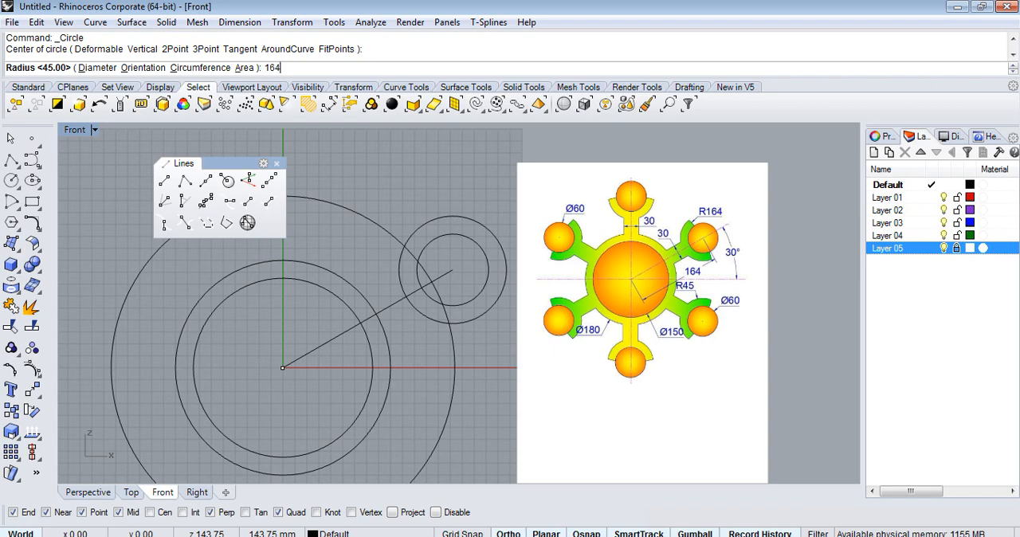
{"action": "key", "text": "Return"}
Trim away the part of the radius 45 circle that lies outside the radius 164 circle.
{"action": "scroll", "coordinate": [480, 260], "scroll_direction": "down", "scroll_amount": 3}
{"action": "scroll", "coordinate": [463, 262], "scroll_direction": "up", "scroll_amount": 4}
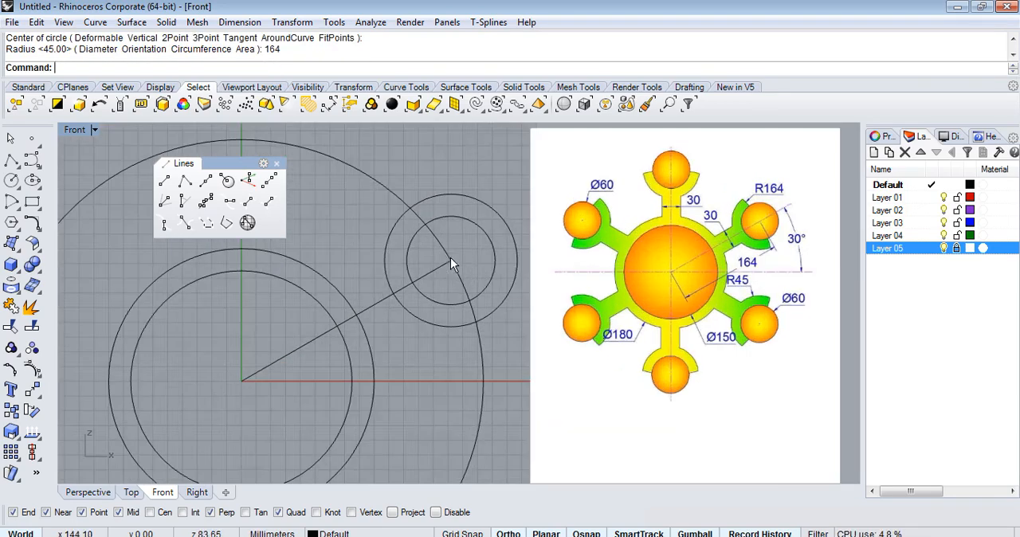
{"action": "scroll", "coordinate": [472, 282], "scroll_direction": "down", "scroll_amount": 3}
{"action": "scroll", "coordinate": [471, 283], "scroll_direction": "up", "scroll_amount": 3}
{"action": "scroll", "coordinate": [469, 206], "scroll_direction": "up", "scroll_amount": 1}
{"action": "scroll", "coordinate": [450, 262], "scroll_direction": "down", "scroll_amount": 2}
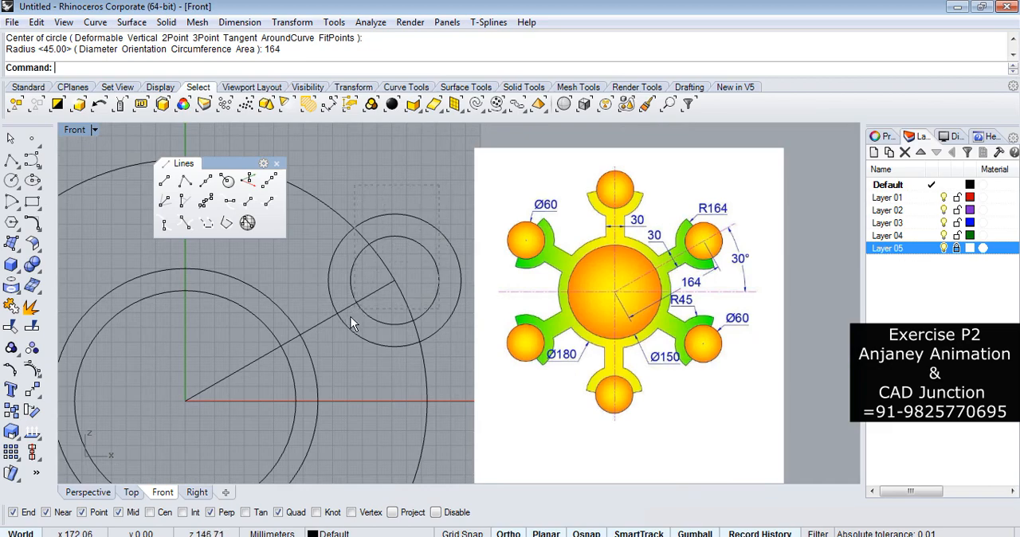
{"action": "left_click_drag", "start_coordinate": [326, 344], "coordinate": [326, 342]}
{"action": "left_click_drag", "start_coordinate": [447, 176], "coordinate": [422, 235]}
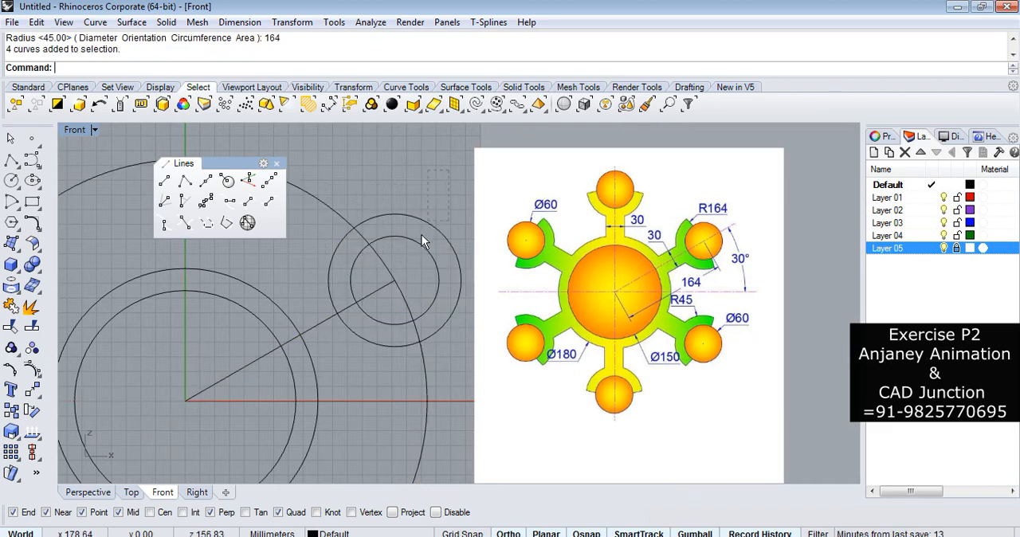
{"action": "left_click_drag", "start_coordinate": [344, 350], "coordinate": [341, 354]}
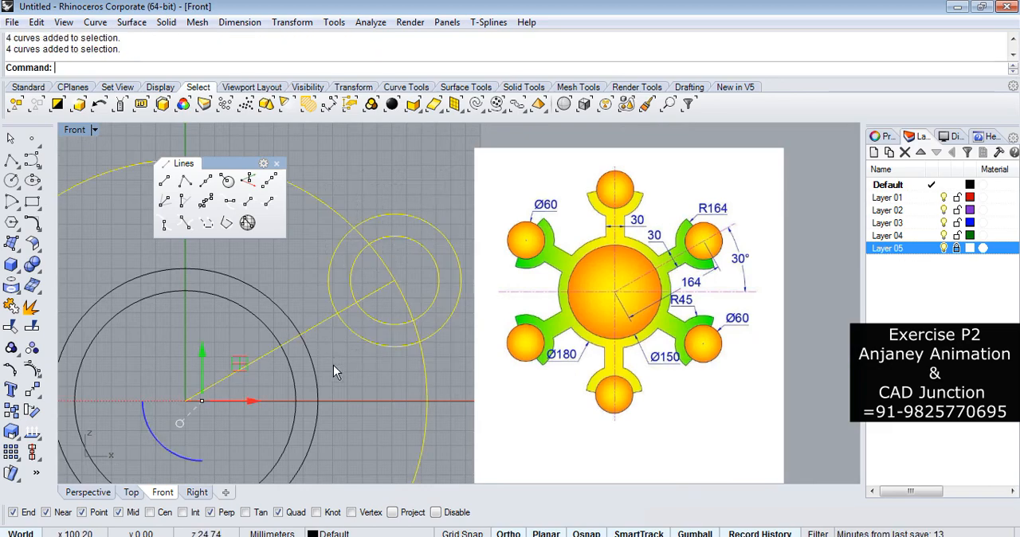
{"action": "left_click", "coordinate": [11, 327]}
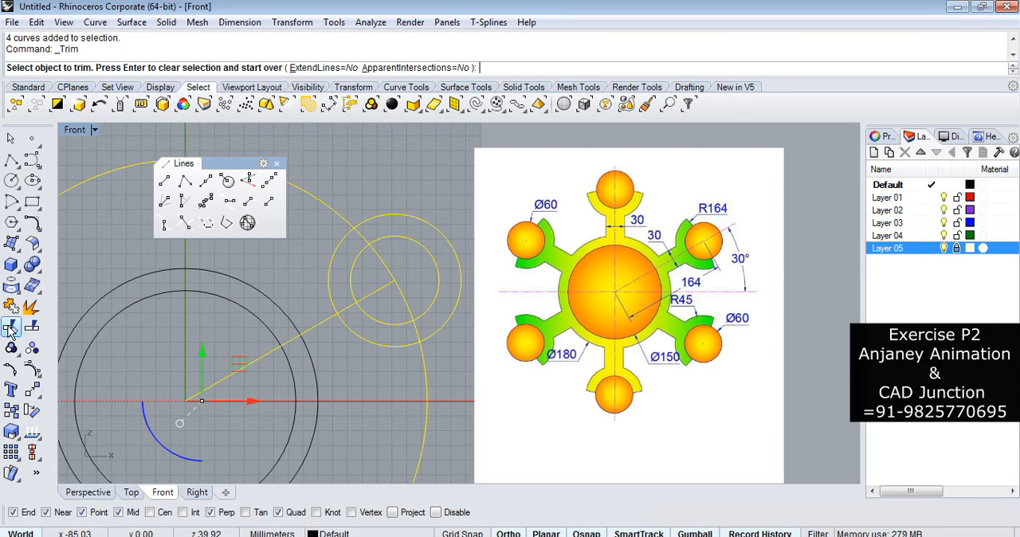
{"action": "left_click", "coordinate": [447, 241]}
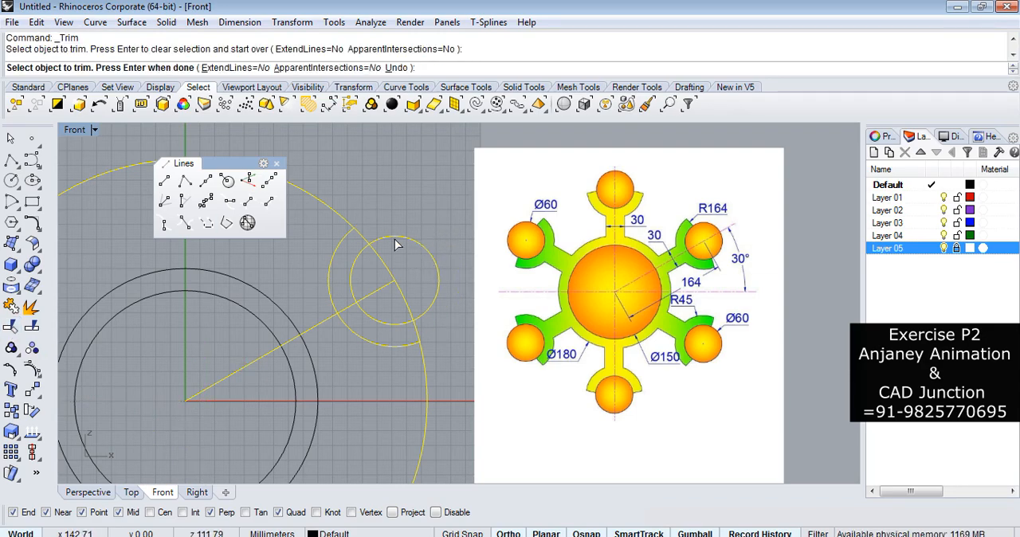
{"action": "key", "text": "Return"}
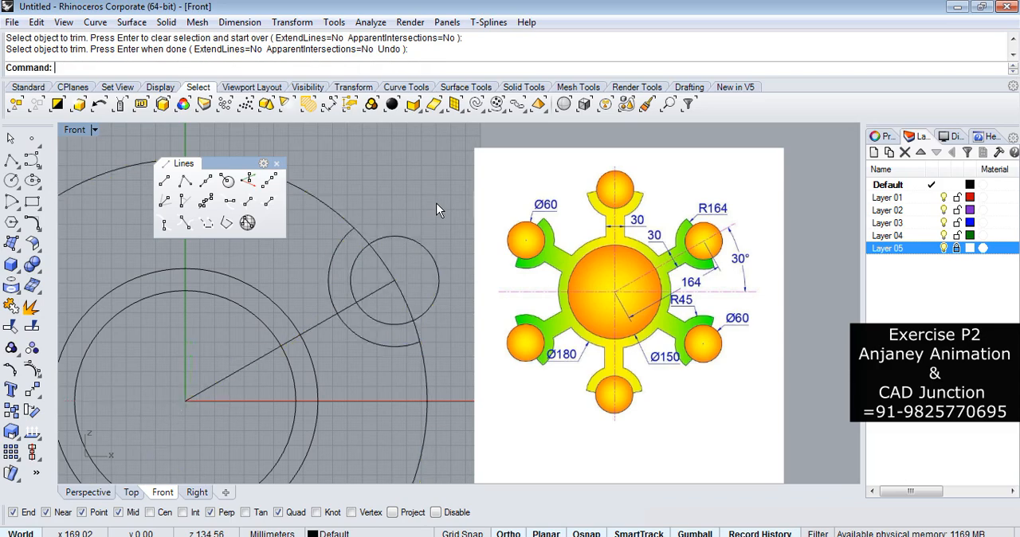
Examine the width dimension of the angled arm in the reference picture and compare it with the drawn line.
{"action": "scroll", "coordinate": [720, 255], "scroll_direction": "up", "scroll_amount": 2}
{"action": "scroll", "coordinate": [670, 237], "scroll_direction": "up", "scroll_amount": 2}
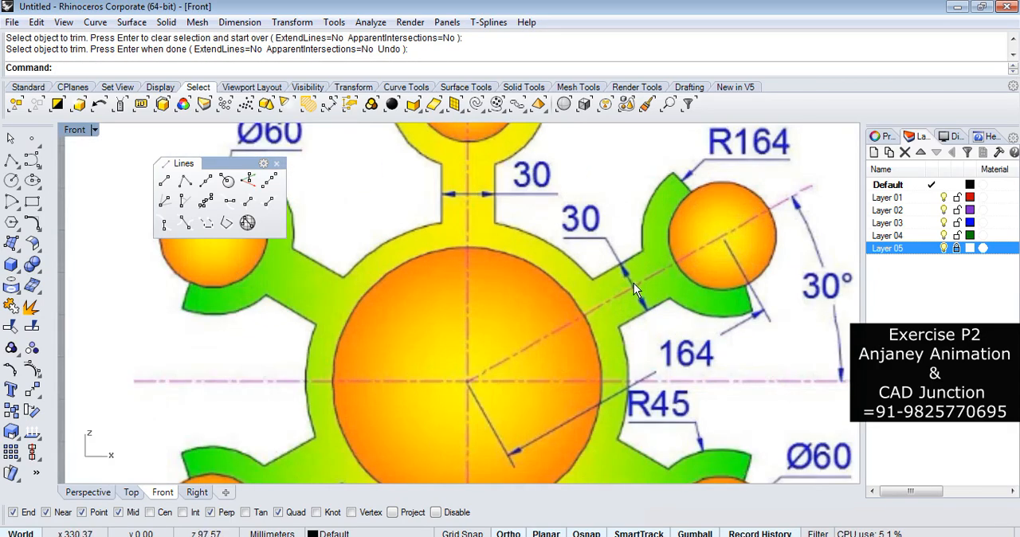
{"action": "scroll", "coordinate": [629, 279], "scroll_direction": "down", "scroll_amount": 2}
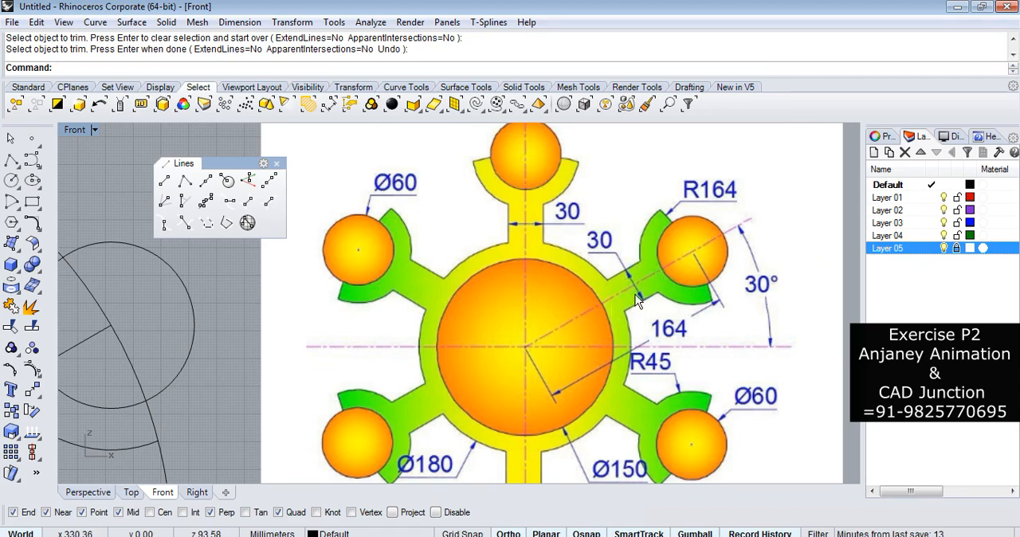
{"action": "scroll", "coordinate": [628, 284], "scroll_direction": "down", "scroll_amount": 3}
{"action": "scroll", "coordinate": [283, 368], "scroll_direction": "up", "scroll_amount": 2}
{"action": "scroll", "coordinate": [283, 368], "scroll_direction": "down", "scroll_amount": 2}
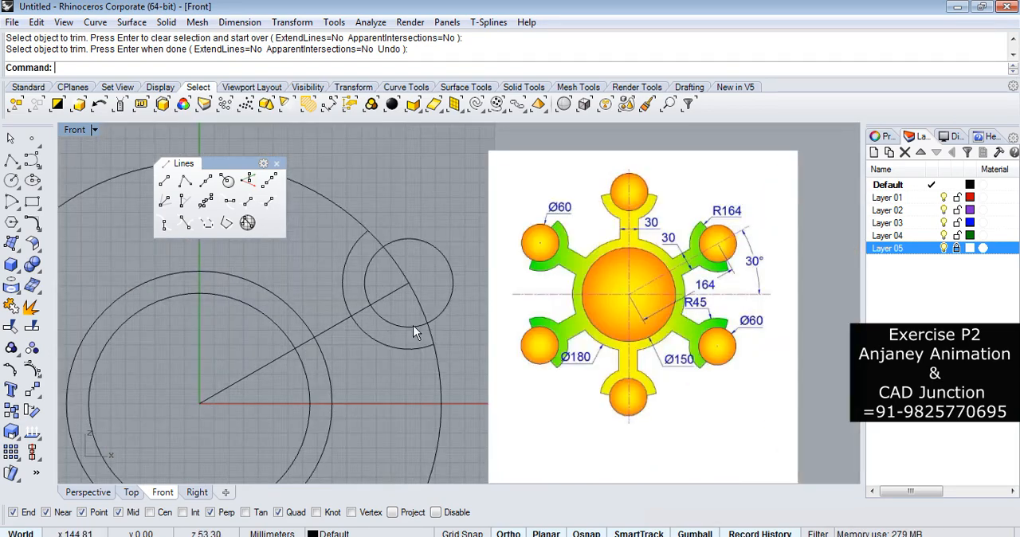
{"action": "scroll", "coordinate": [700, 228], "scroll_direction": "up", "scroll_amount": 5}
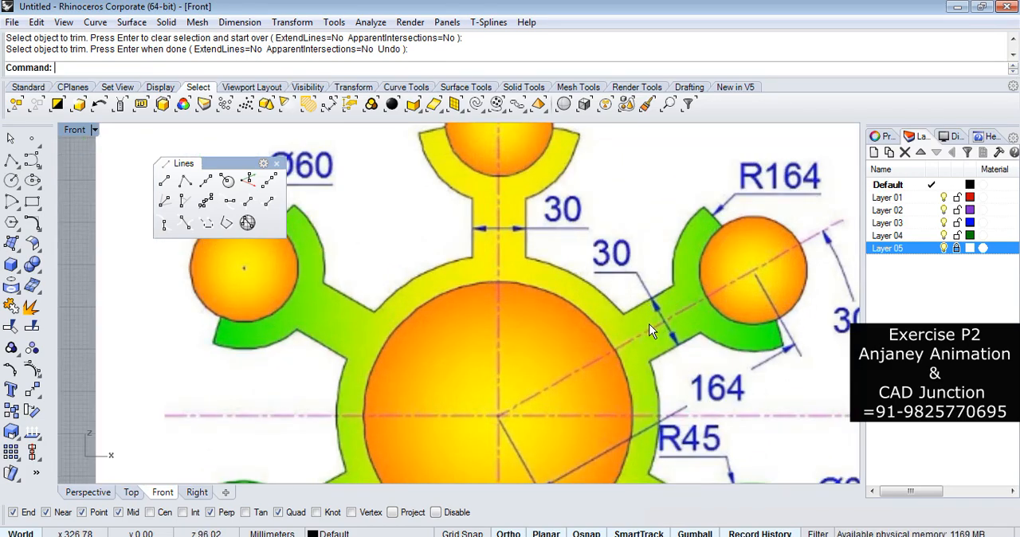
{"action": "scroll", "coordinate": [649, 296], "scroll_direction": "down", "scroll_amount": 5}
{"action": "scroll", "coordinate": [415, 345], "scroll_direction": "up", "scroll_amount": 5}
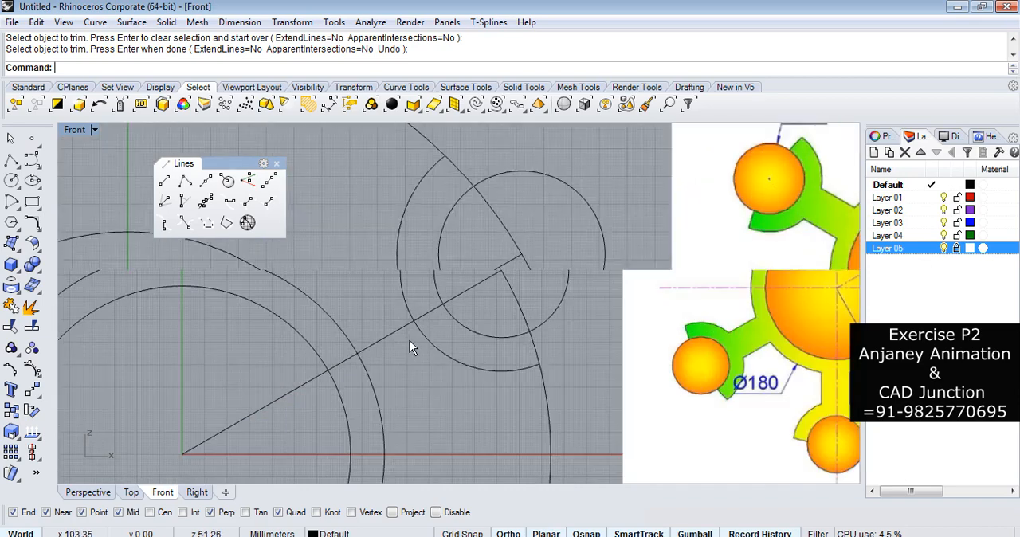
Offset the 30-degree line by a distance of 15 to its upper side.
{"action": "type", "text": "O"}
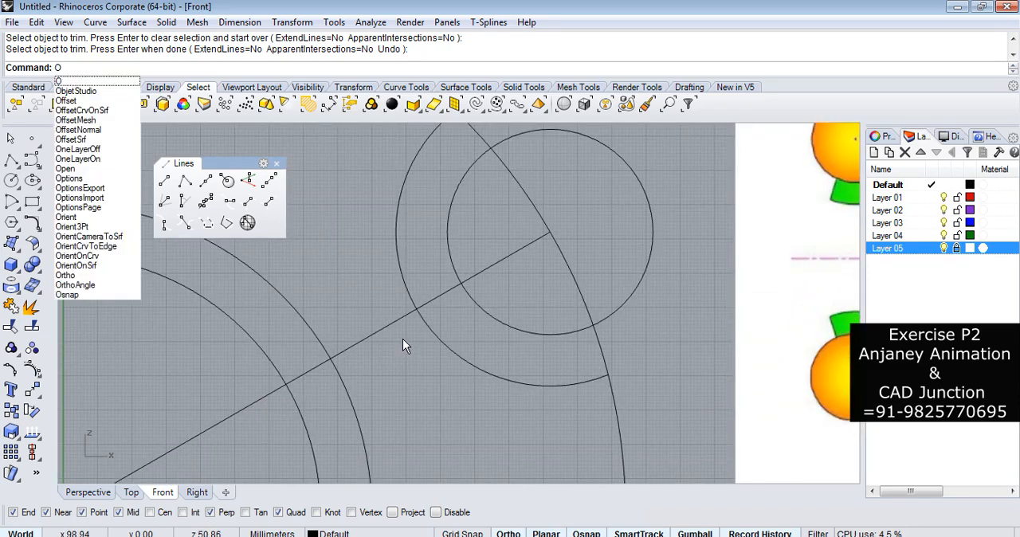
{"action": "type", "text": "ff"}
{"action": "key", "text": "space"}
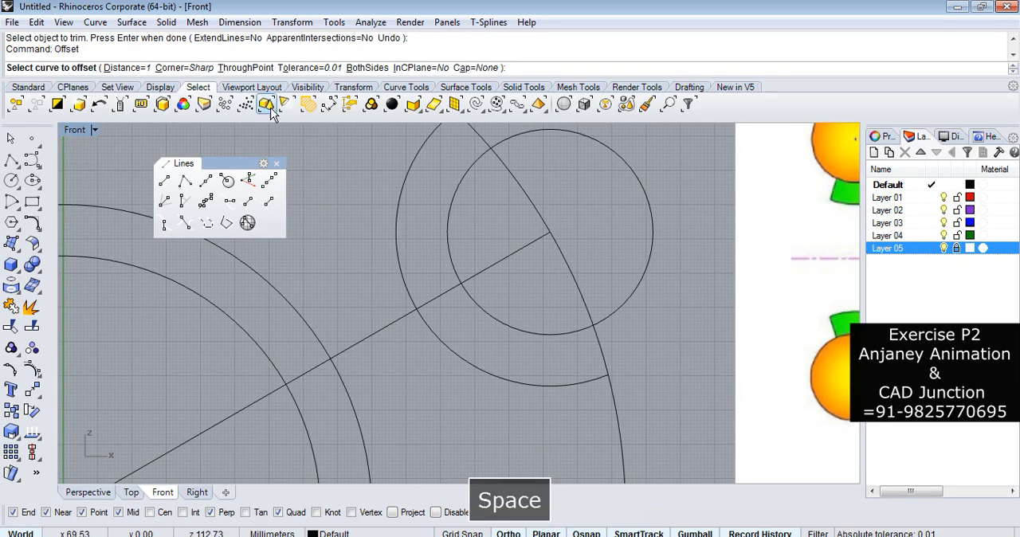
{"action": "left_click", "coordinate": [127, 69]}
{"action": "type", "text": "1"}
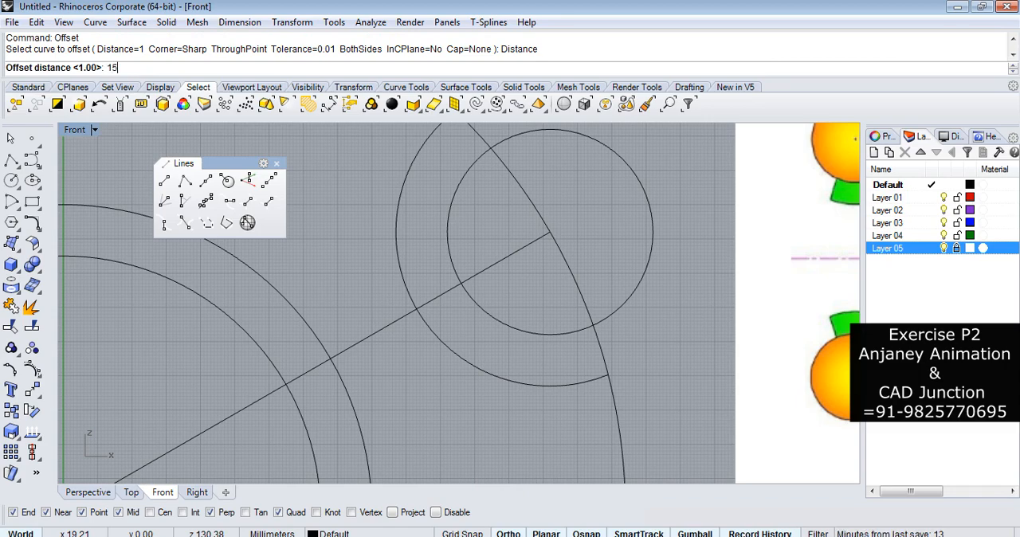
{"action": "type", "text": "5"}
{"action": "key", "text": "Return"}
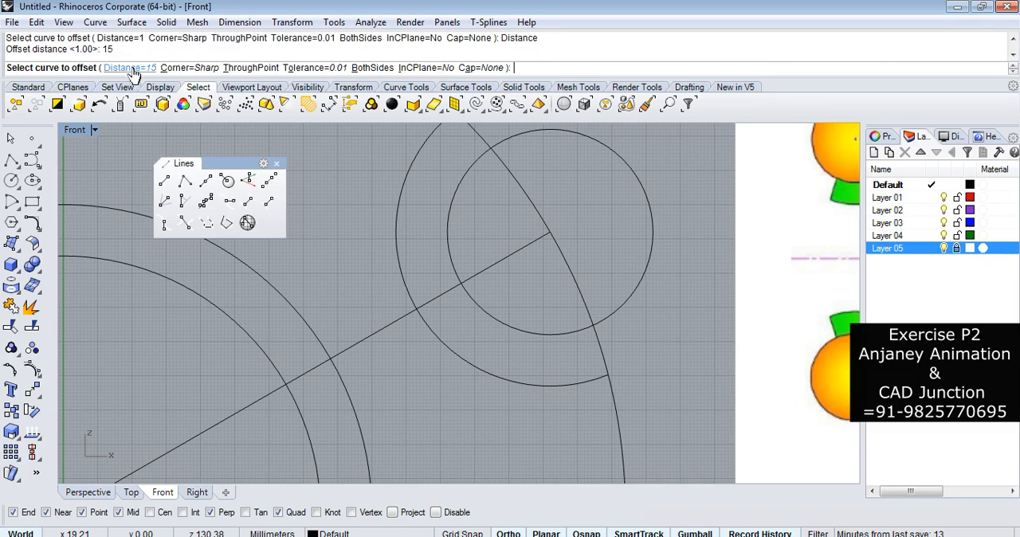
{"action": "left_click", "coordinate": [385, 327]}
{"action": "left_click", "coordinate": [355, 272]}
Offset the 30-degree line by a distance of 15 to its lower side.
{"action": "key", "text": "space"}
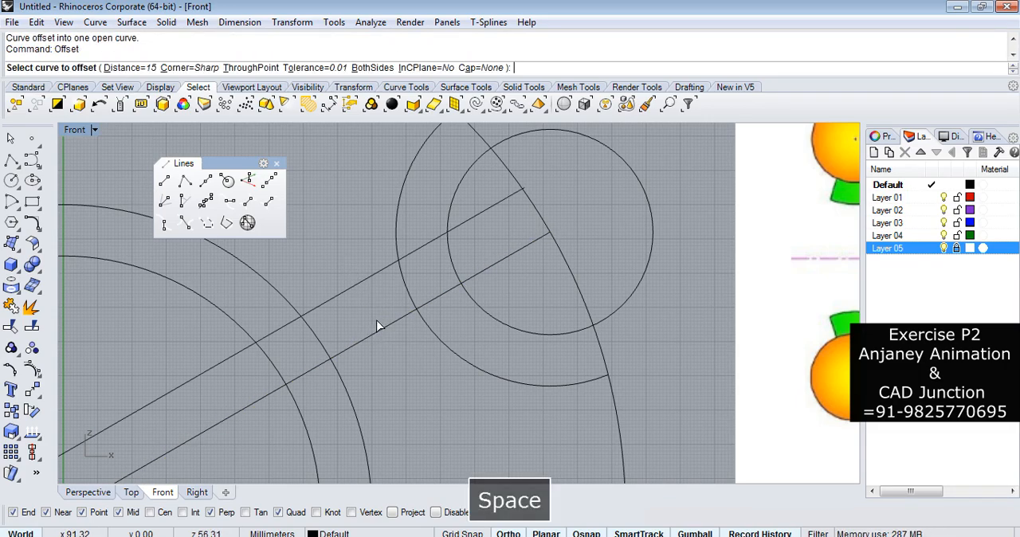
{"action": "left_click", "coordinate": [372, 334]}
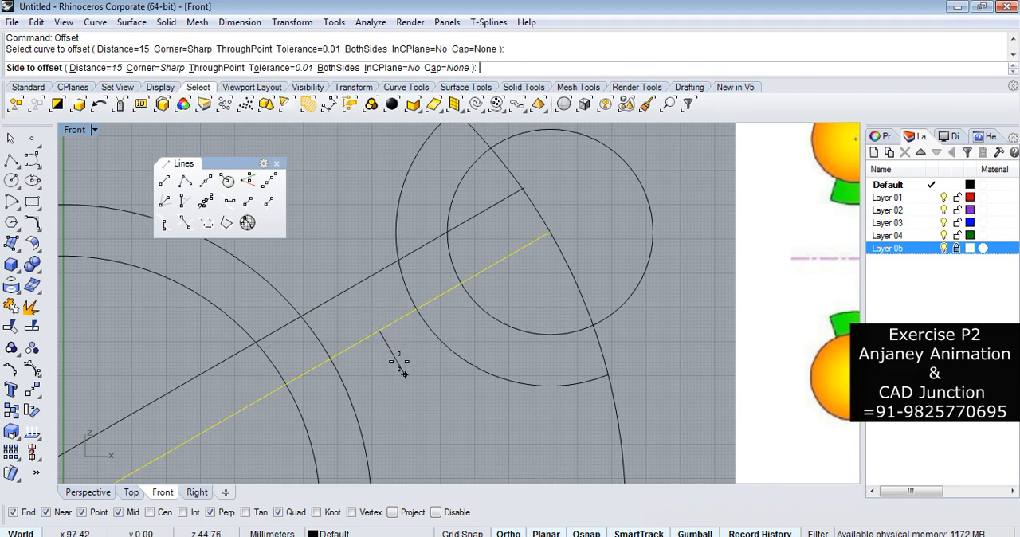
{"action": "left_click", "coordinate": [400, 358]}
{"action": "scroll", "coordinate": [431, 338], "scroll_direction": "down", "scroll_amount": 3}
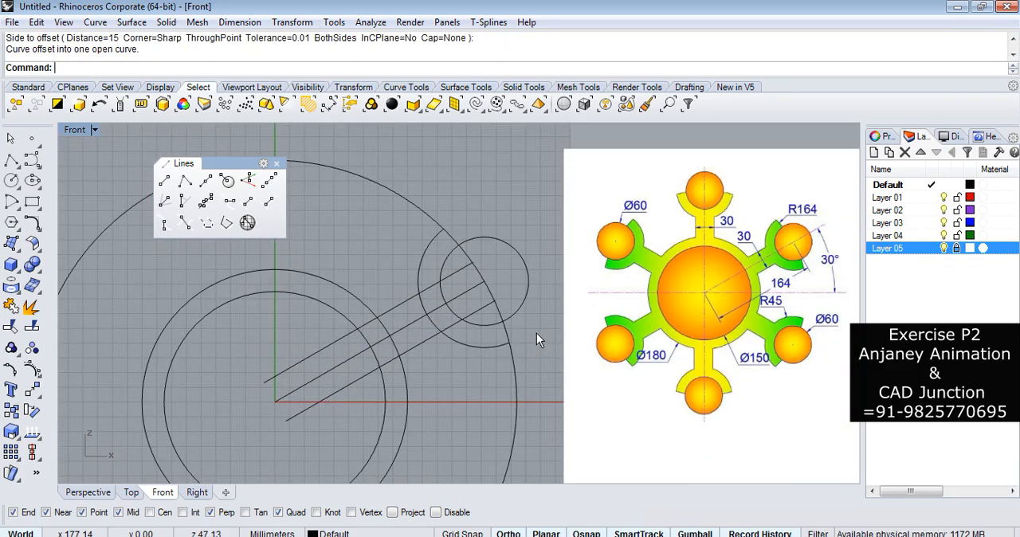
{"action": "scroll", "coordinate": [458, 305], "scroll_direction": "up", "scroll_amount": 2}
{"action": "scroll", "coordinate": [514, 231], "scroll_direction": "down", "scroll_amount": 2}
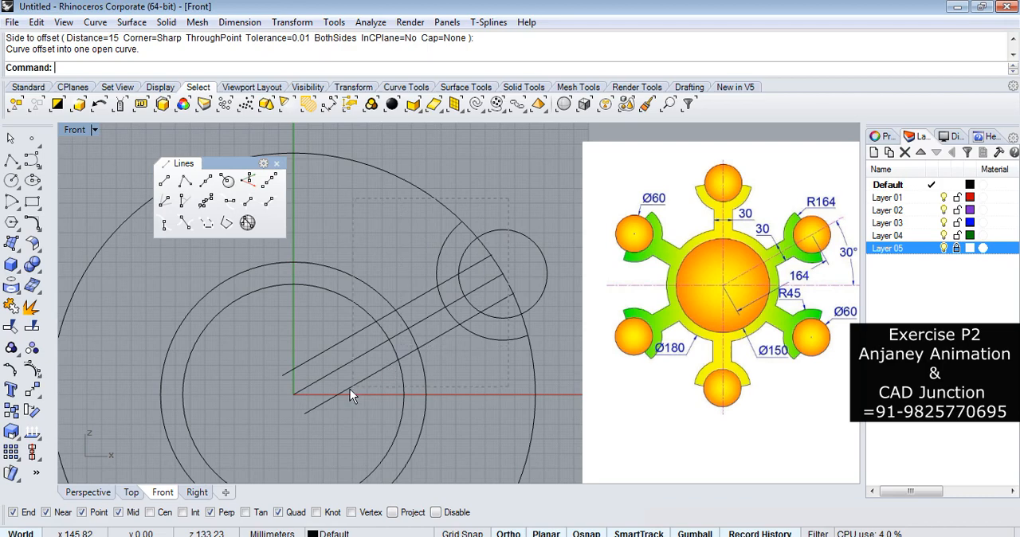
Trim the two offset lines inside the hub's diameter 180 circle and remove that circle's arc between them.
{"action": "key", "text": "ctrl+a"}
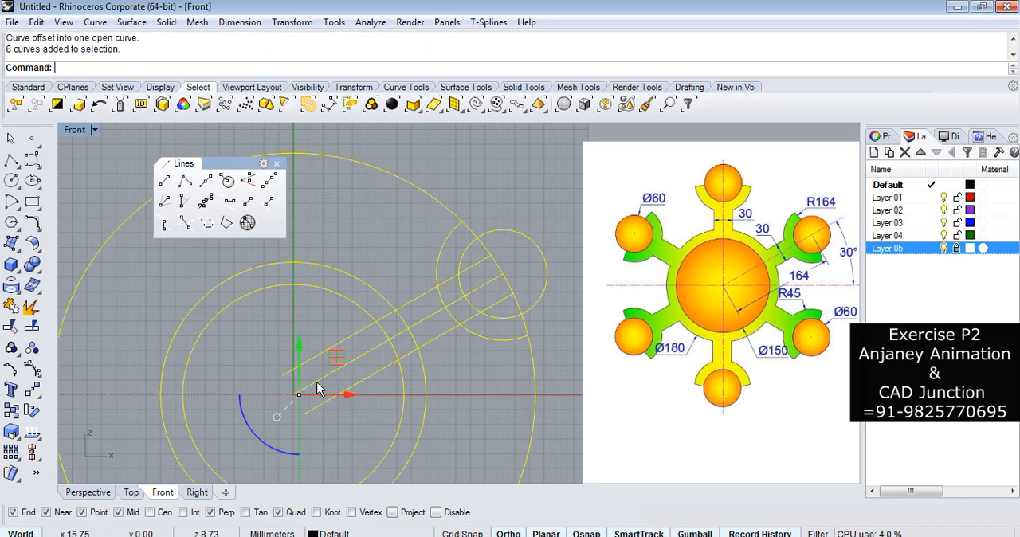
{"action": "left_click", "coordinate": [11, 326]}
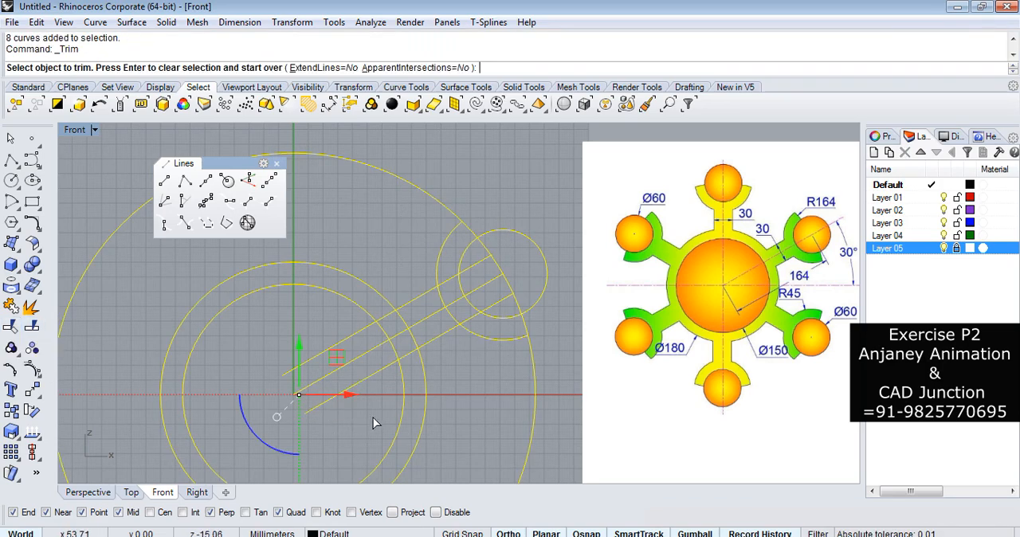
{"action": "left_click", "coordinate": [374, 371]}
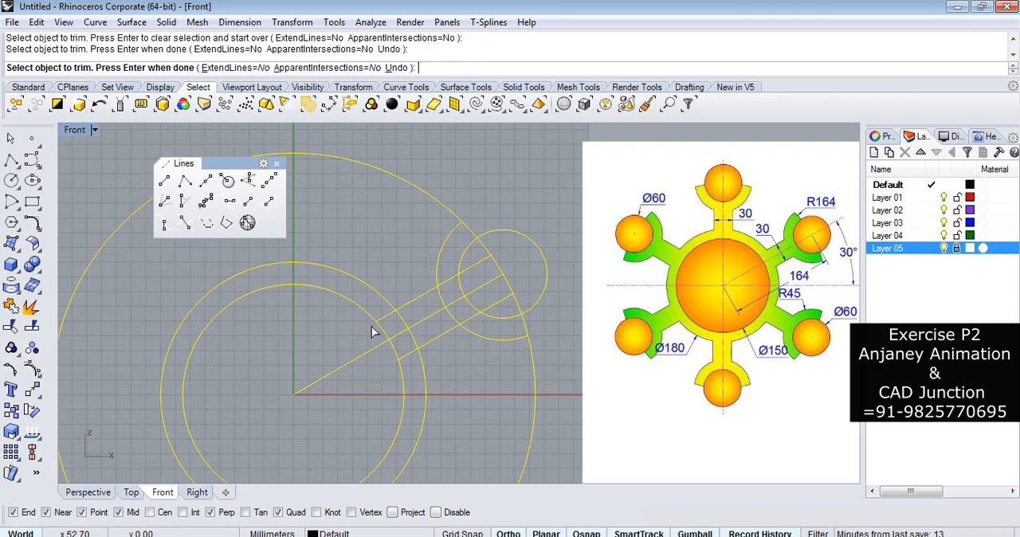
{"action": "scroll", "coordinate": [374, 330], "scroll_direction": "up", "scroll_amount": 2}
{"action": "scroll", "coordinate": [319, 334], "scroll_direction": "down", "scroll_amount": 2}
{"action": "scroll", "coordinate": [371, 322], "scroll_direction": "up", "scroll_amount": 1}
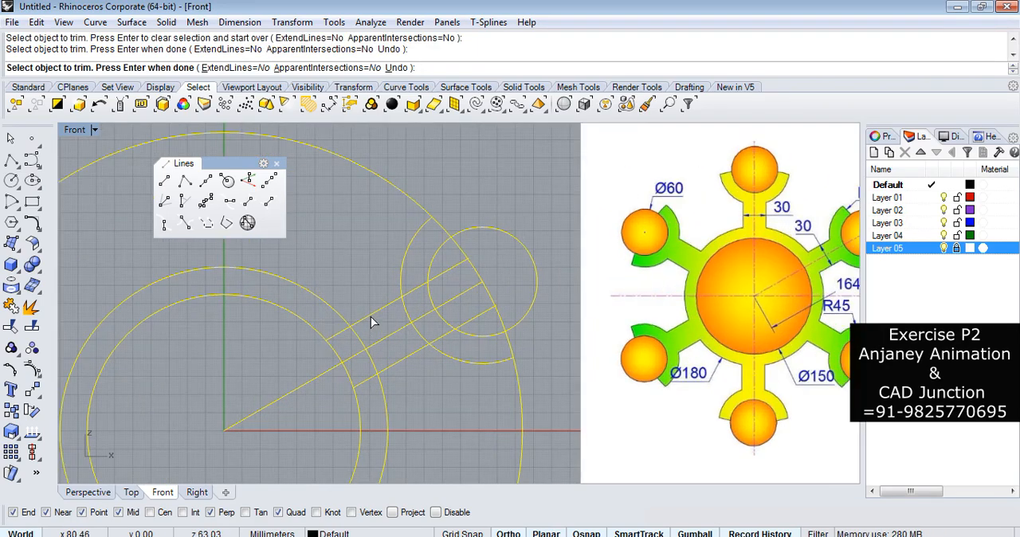
{"action": "left_click", "coordinate": [340, 338]}
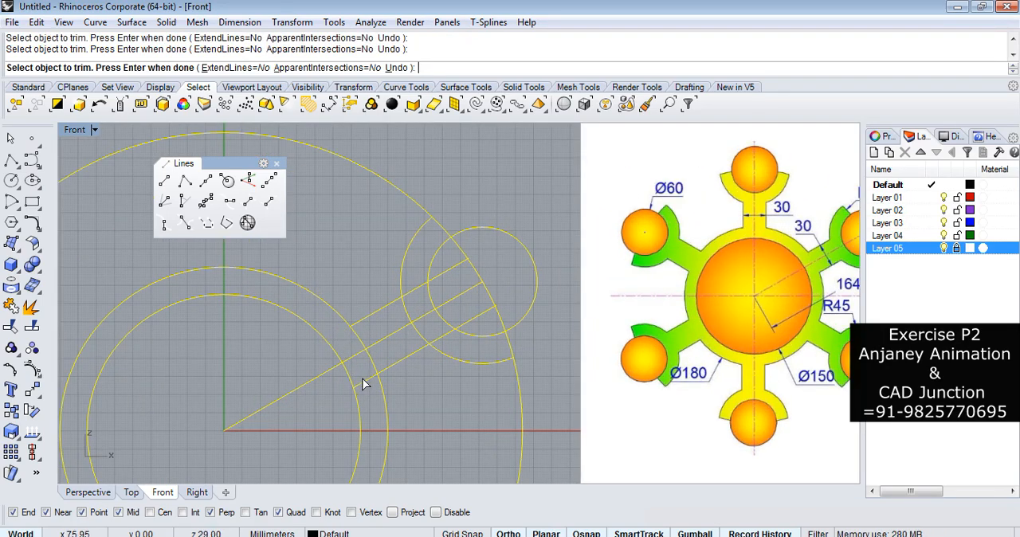
{"action": "left_click", "coordinate": [359, 343]}
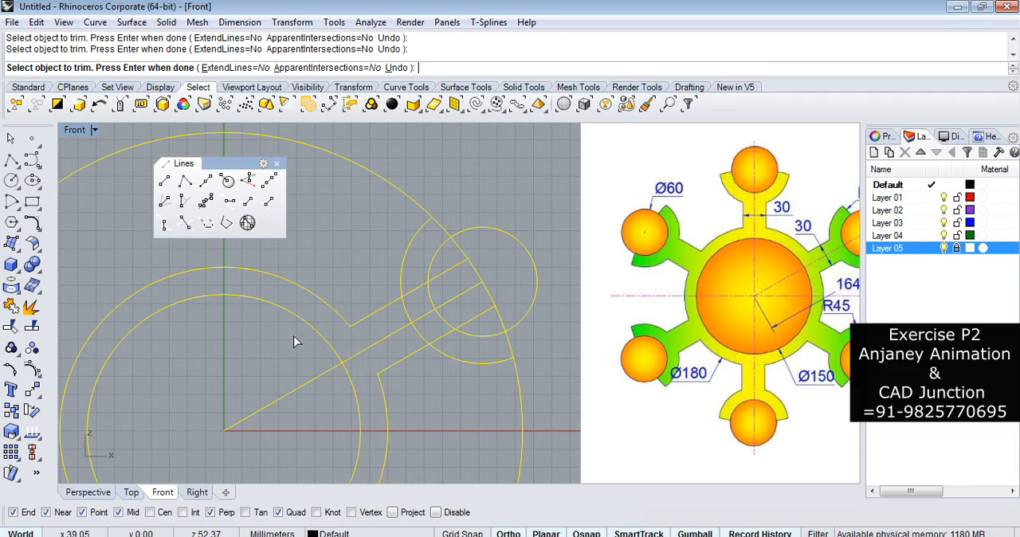
Trim the R45 arc between the arm lines and the line ends that run past it into the diameter 60 circle.
{"action": "scroll", "coordinate": [301, 334], "scroll_direction": "down", "scroll_amount": 2}
{"action": "scroll", "coordinate": [454, 306], "scroll_direction": "up", "scroll_amount": 4}
{"action": "scroll", "coordinate": [308, 339], "scroll_direction": "down", "scroll_amount": 2}
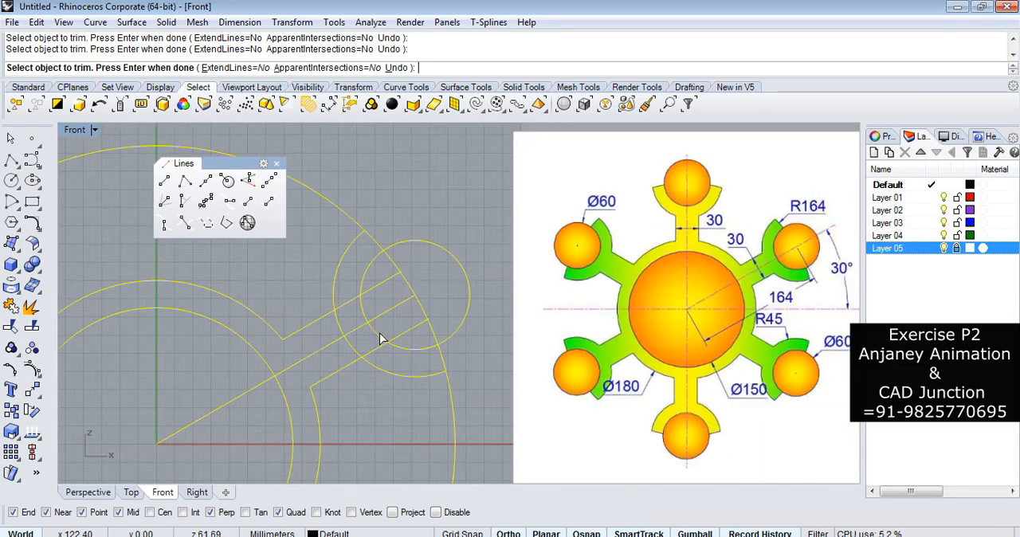
{"action": "left_click", "coordinate": [350, 300]}
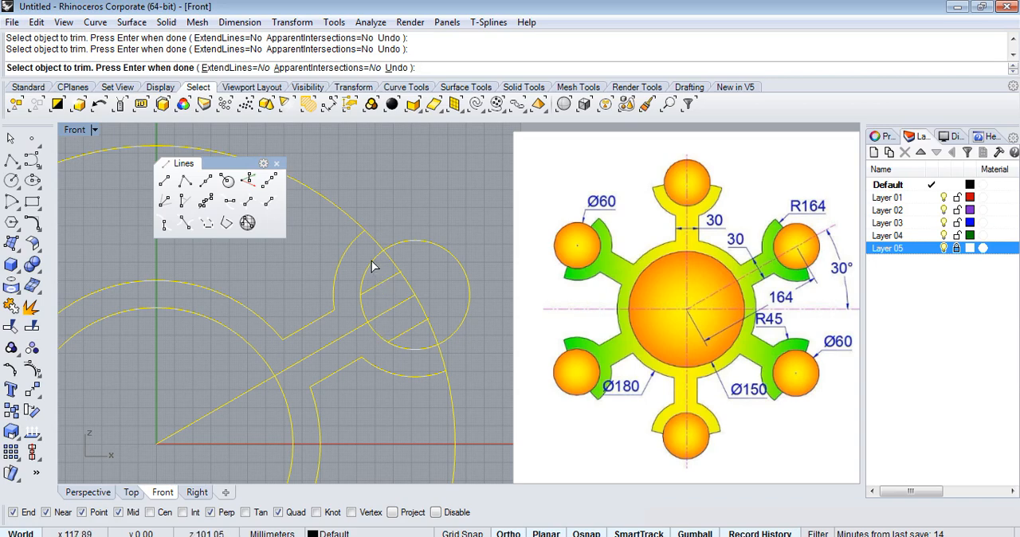
{"action": "left_click", "coordinate": [411, 331]}
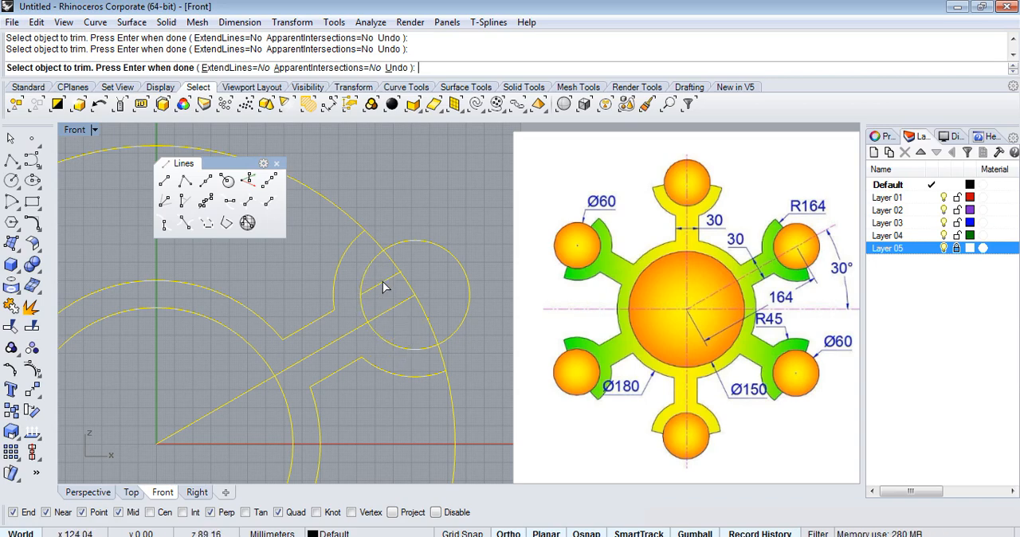
{"action": "key", "text": "Return"}
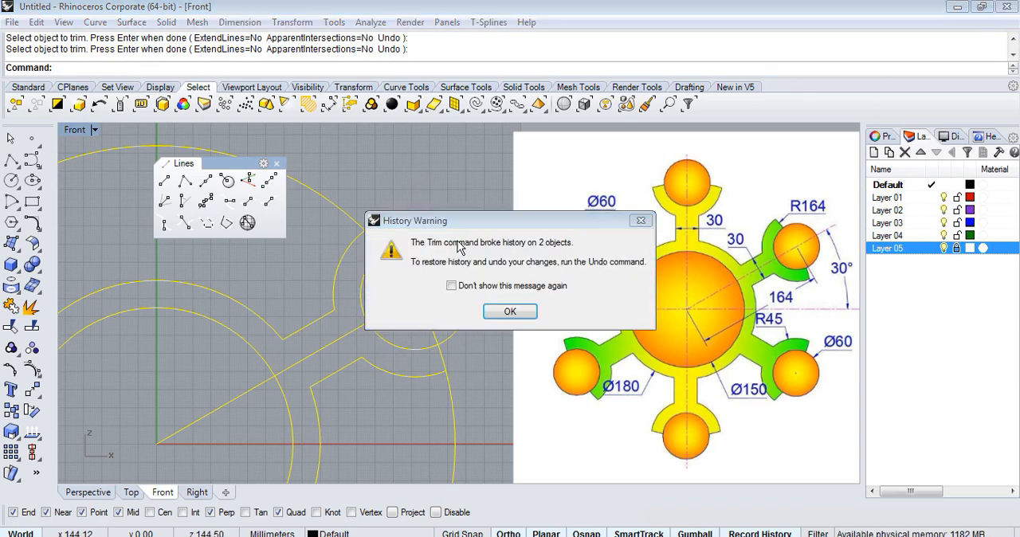
{"action": "left_click", "coordinate": [510, 311]}
Move the 30-degree centre line to Layer 03.
{"action": "left_click", "coordinate": [401, 304]}
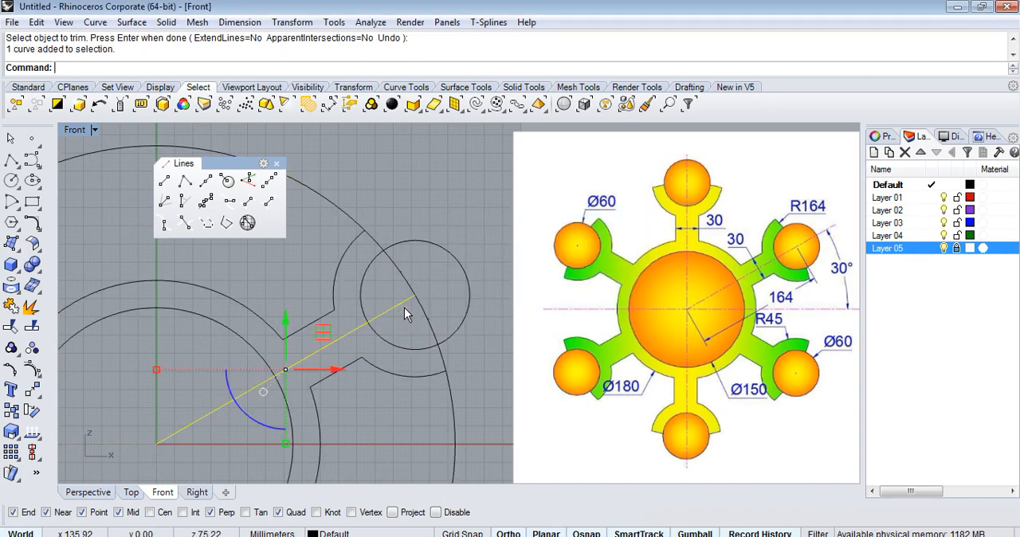
{"action": "left_click", "coordinate": [890, 223]}
{"action": "right_click", "coordinate": [890, 223]}
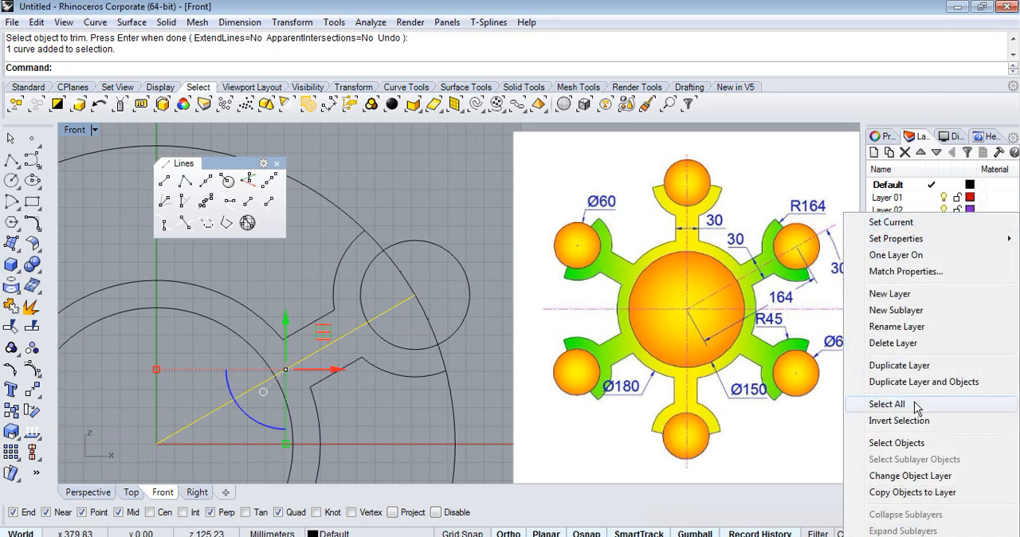
{"action": "left_click", "coordinate": [913, 476]}
{"action": "key", "text": "Escape"}
{"action": "scroll", "coordinate": [457, 225], "scroll_direction": "down", "scroll_amount": 3}
{"action": "scroll", "coordinate": [375, 282], "scroll_direction": "up", "scroll_amount": 2}
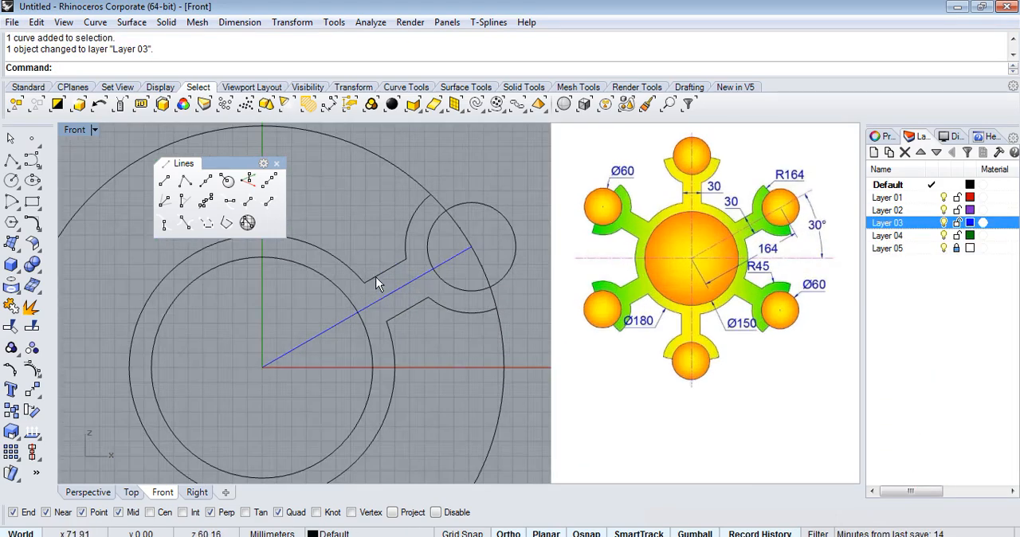
{"action": "left_click", "coordinate": [945, 221]}
{"action": "left_click", "coordinate": [945, 221]}
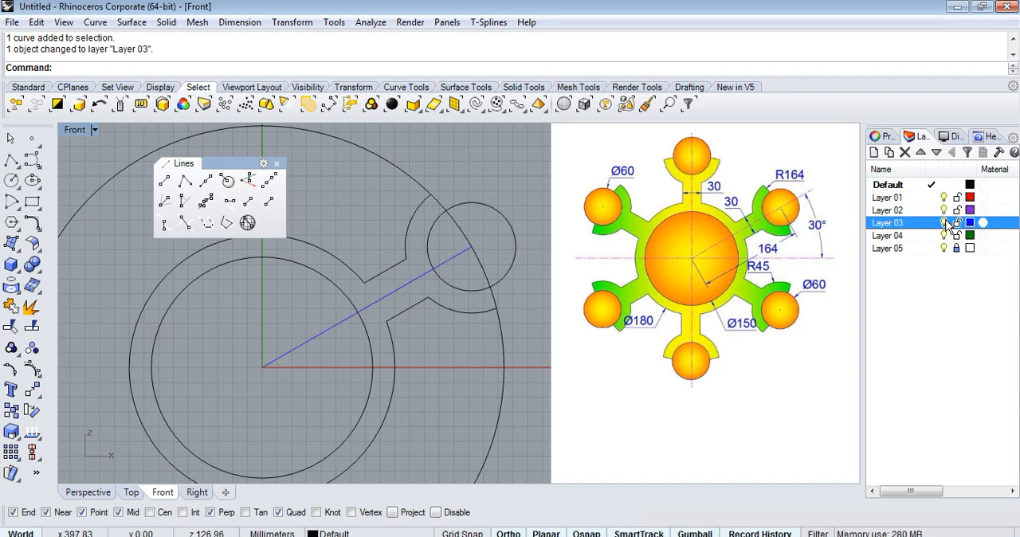
Polar array the arm curves and end circle about the origin with 6 items over a fill angle of 360 degrees.
{"action": "scroll", "coordinate": [436, 286], "scroll_direction": "down", "scroll_amount": 1}
{"action": "left_click_drag", "start_coordinate": [344, 140], "coordinate": [516, 336]}
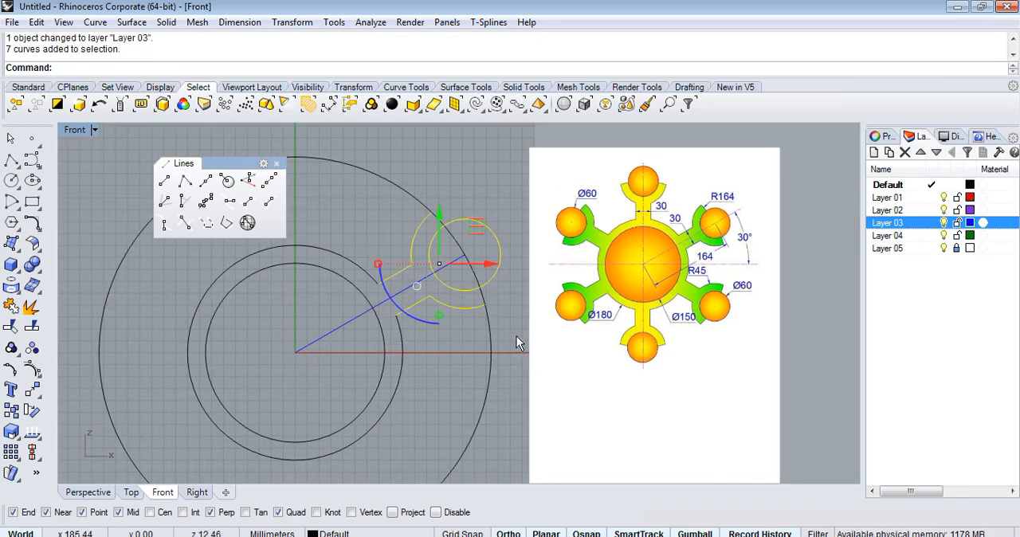
{"action": "scroll", "coordinate": [491, 255], "scroll_direction": "up", "scroll_amount": 2}
{"action": "scroll", "coordinate": [403, 285], "scroll_direction": "down", "scroll_amount": 3}
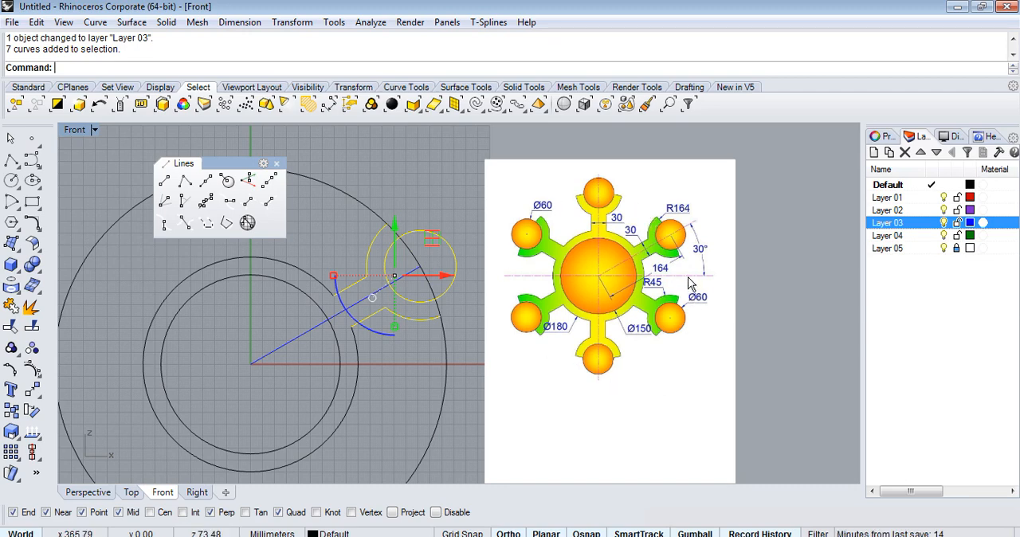
{"action": "type", "text": "Arr"}
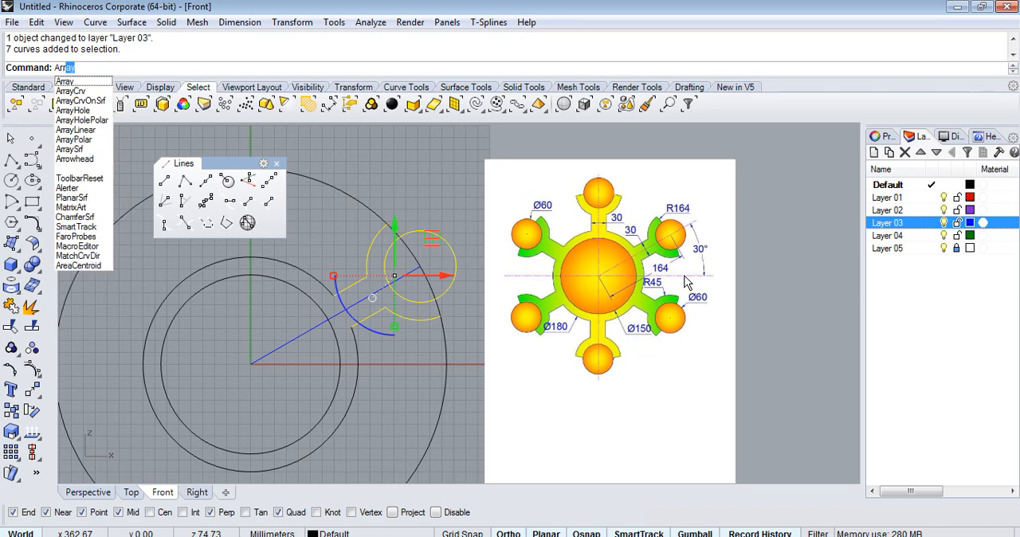
{"action": "left_click", "coordinate": [88, 141]}
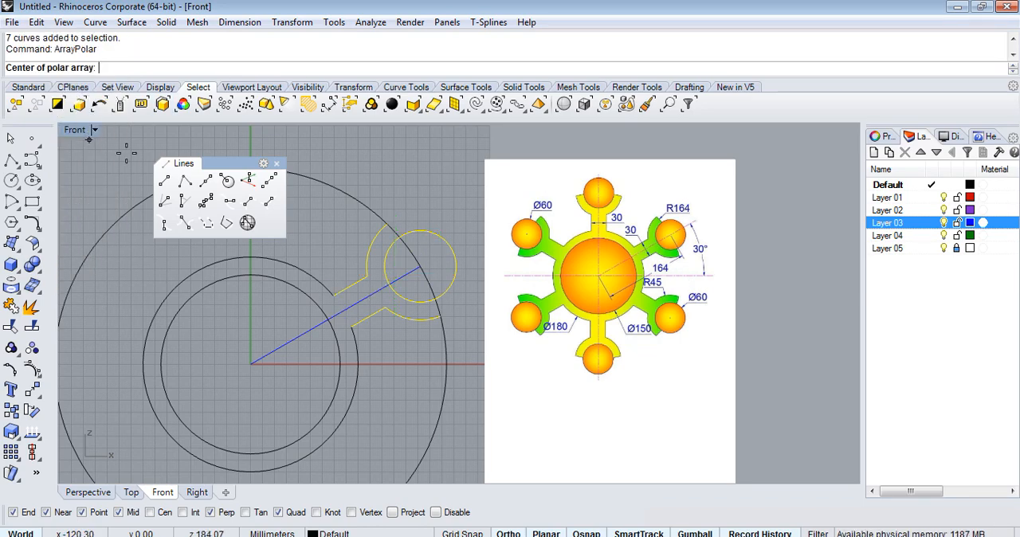
{"action": "scroll", "coordinate": [669, 335], "scroll_direction": "down", "scroll_amount": 4}
{"action": "scroll", "coordinate": [512, 321], "scroll_direction": "up", "scroll_amount": 4}
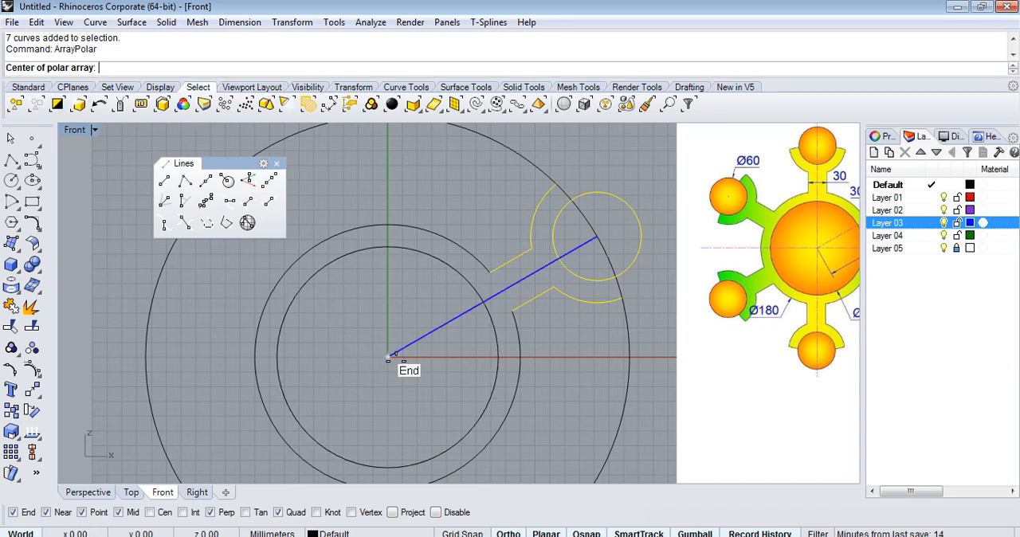
{"action": "left_click", "coordinate": [388, 356]}
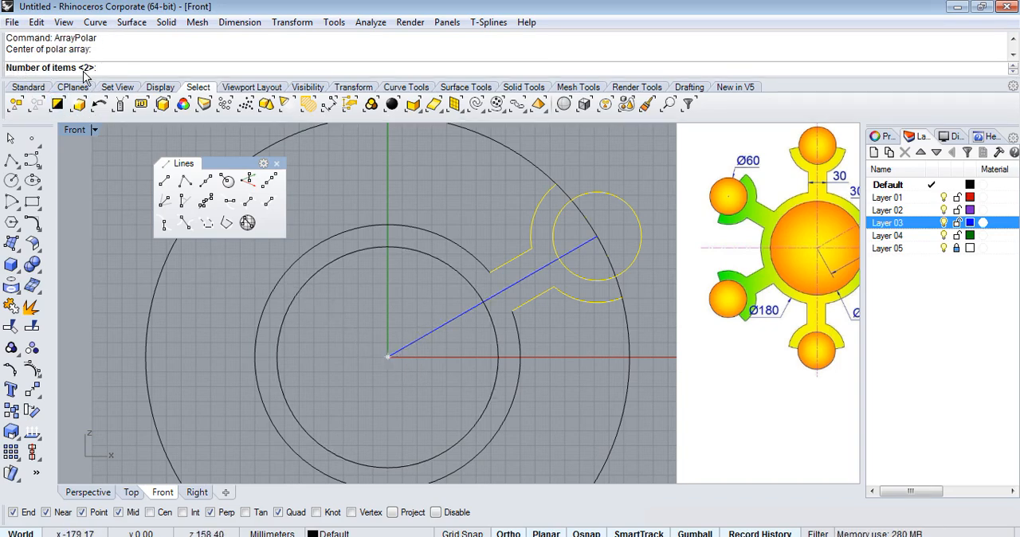
{"action": "key", "text": "Return"}
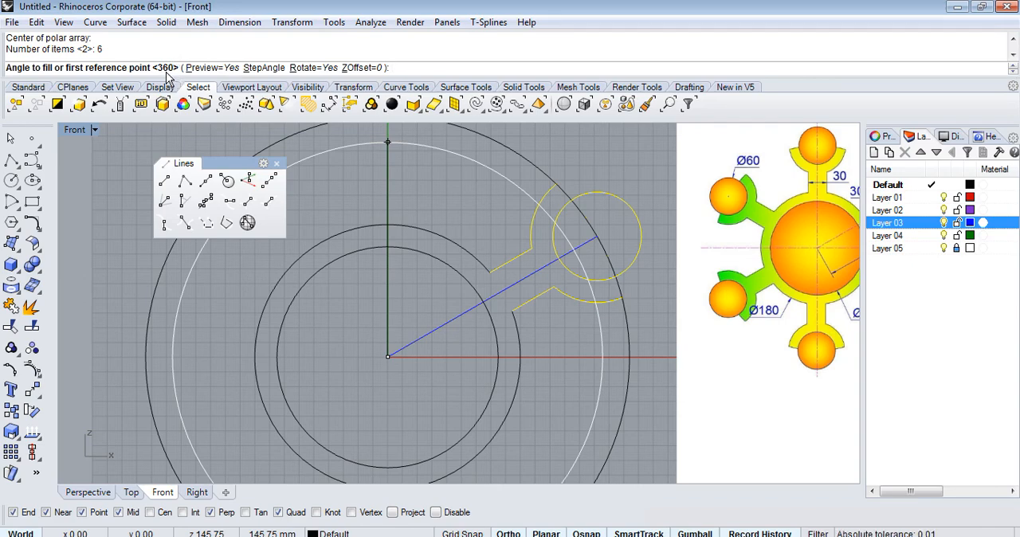
{"action": "scroll", "coordinate": [350, 239], "scroll_direction": "down", "scroll_amount": 3}
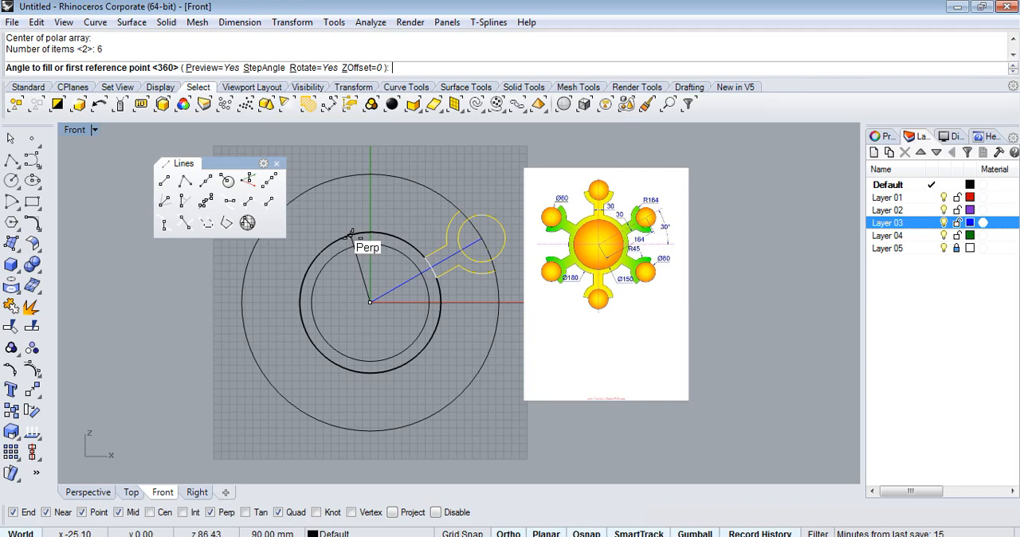
{"action": "key", "text": "Return"}
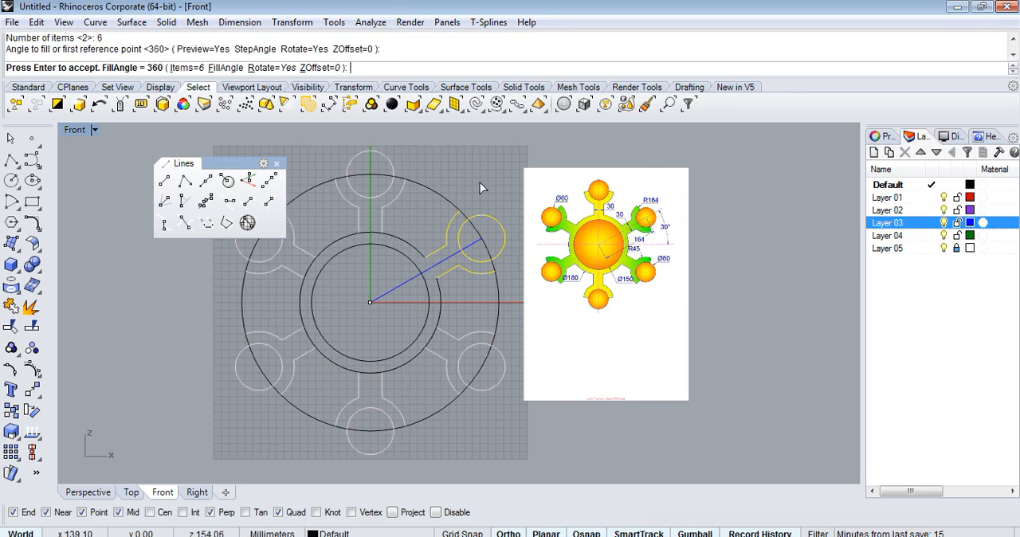
{"action": "key", "text": "Return"}
{"action": "scroll", "coordinate": [737, 309], "scroll_direction": "down", "scroll_amount": 1}
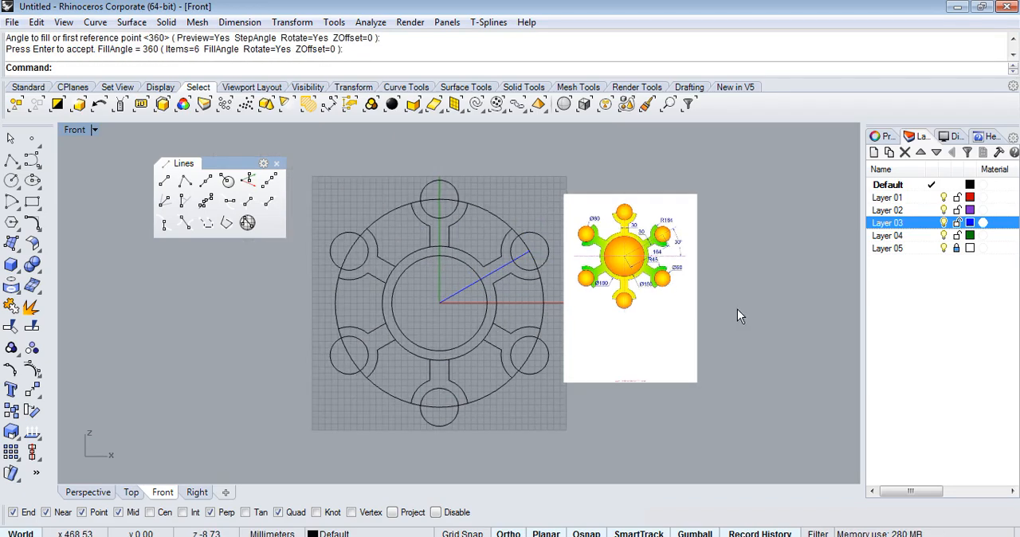
{"action": "scroll", "coordinate": [491, 231], "scroll_direction": "up", "scroll_amount": 4}
{"action": "scroll", "coordinate": [491, 231], "scroll_direction": "down", "scroll_amount": 2}
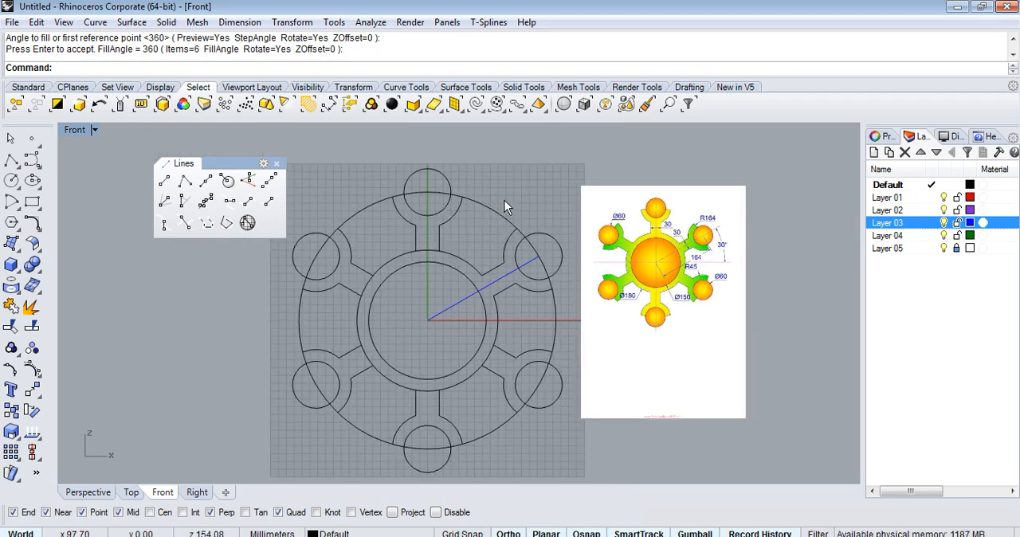
{"action": "scroll", "coordinate": [521, 200], "scroll_direction": "down", "scroll_amount": 1}
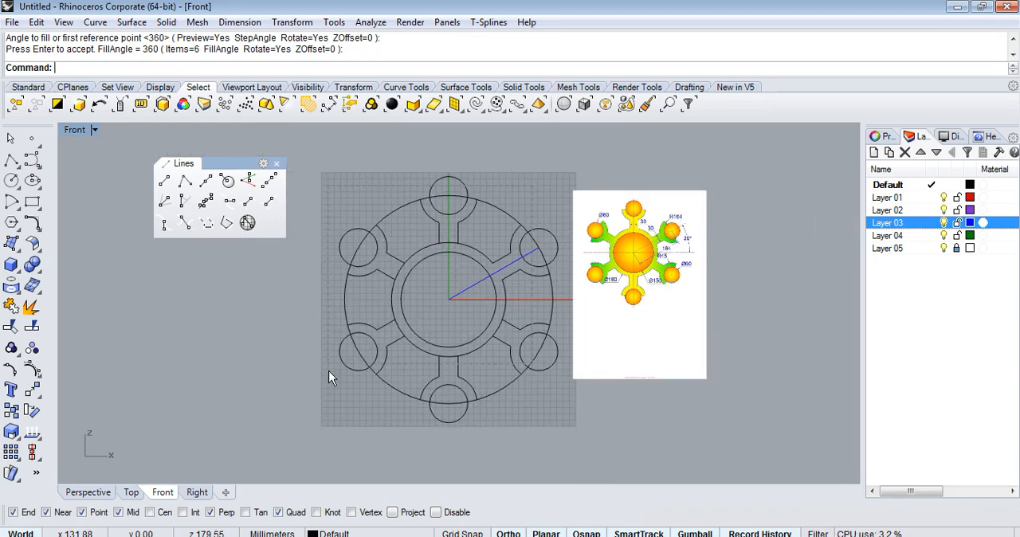
{"action": "scroll", "coordinate": [503, 206], "scroll_direction": "down", "scroll_amount": 2}
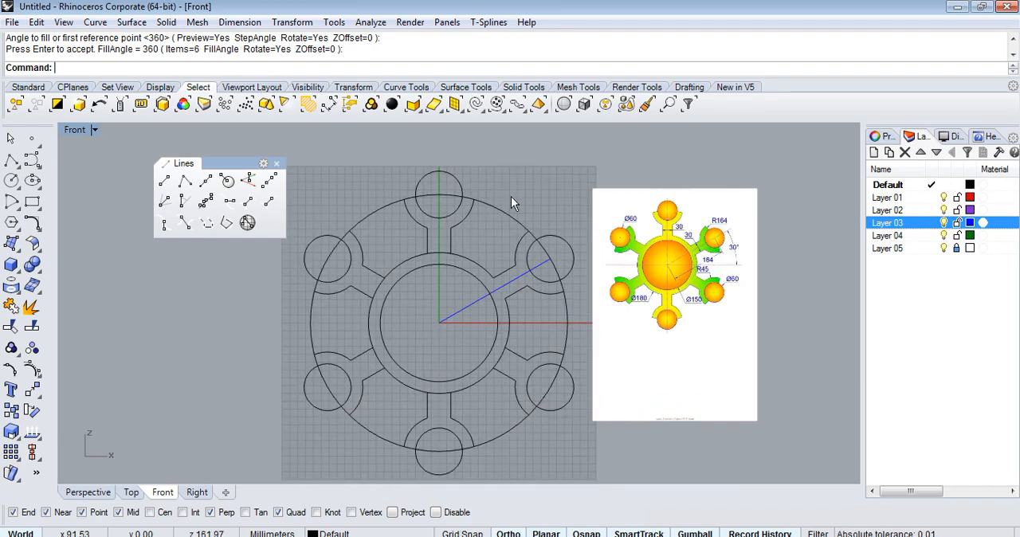
Using all profile curves as cutters, trim the R164 circle from the top arm to the lower-left arm, including inside the upper-left end circle.
{"action": "left_click_drag", "start_coordinate": [343, 148], "coordinate": [622, 430]}
{"action": "scroll", "coordinate": [499, 293], "scroll_direction": "up", "scroll_amount": 2}
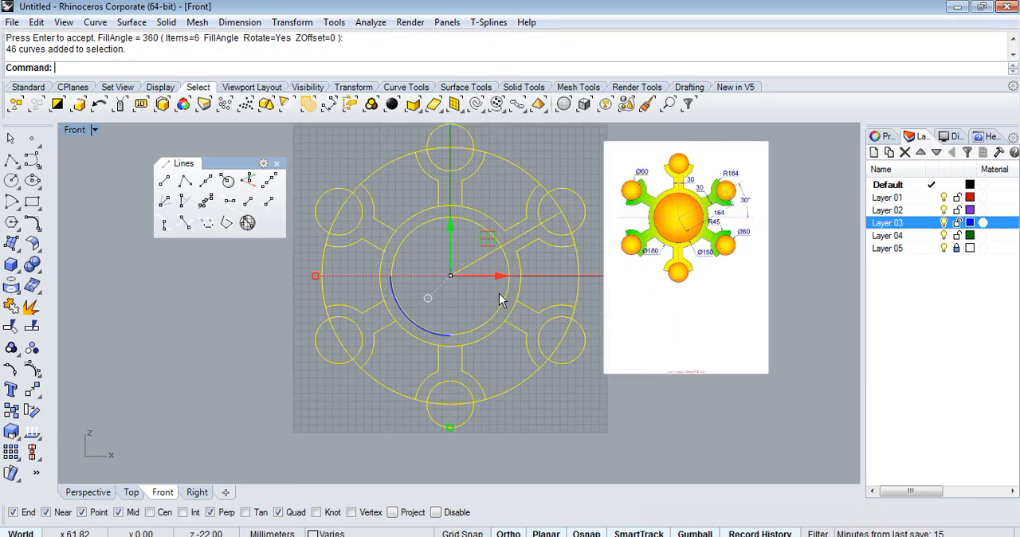
{"action": "left_click", "coordinate": [11, 308]}
{"action": "left_click", "coordinate": [388, 165]}
{"action": "left_click", "coordinate": [341, 229]}
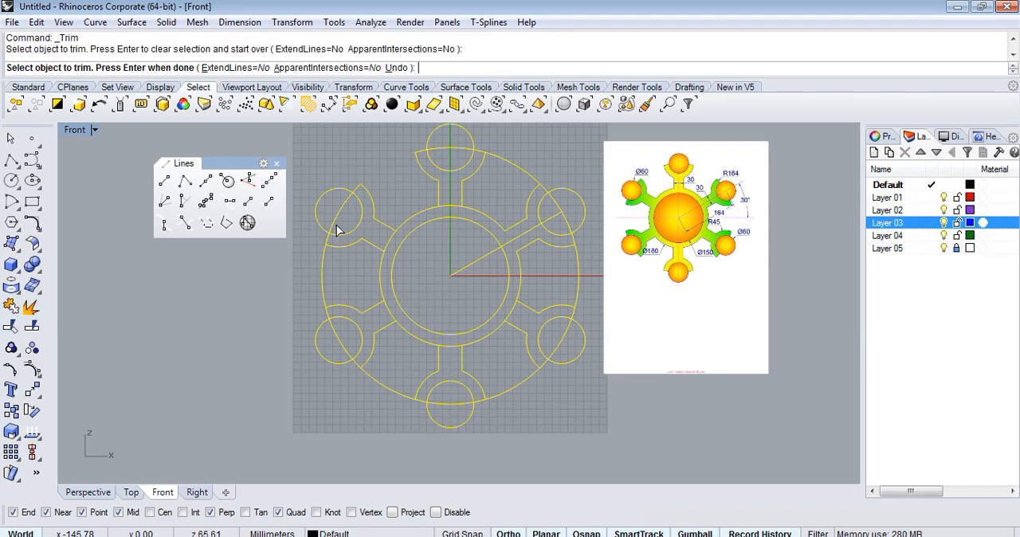
{"action": "left_click", "coordinate": [340, 212]}
{"action": "scroll", "coordinate": [329, 242], "scroll_direction": "up", "scroll_amount": 3}
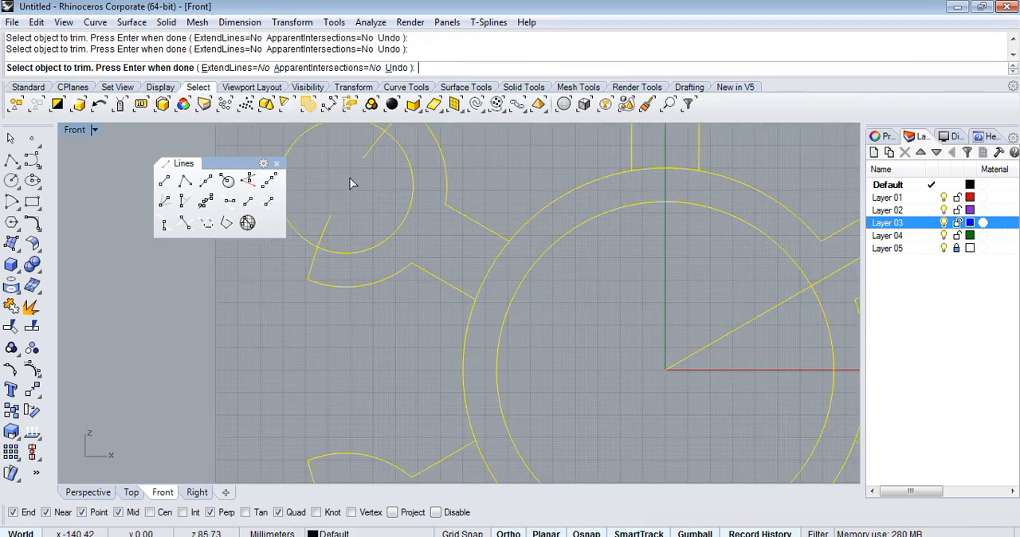
{"action": "left_click", "coordinate": [372, 154]}
Trim the R164 circle inside the lower-left and bottom end circles and between those two arms.
{"action": "scroll", "coordinate": [408, 199], "scroll_direction": "down", "scroll_amount": 4}
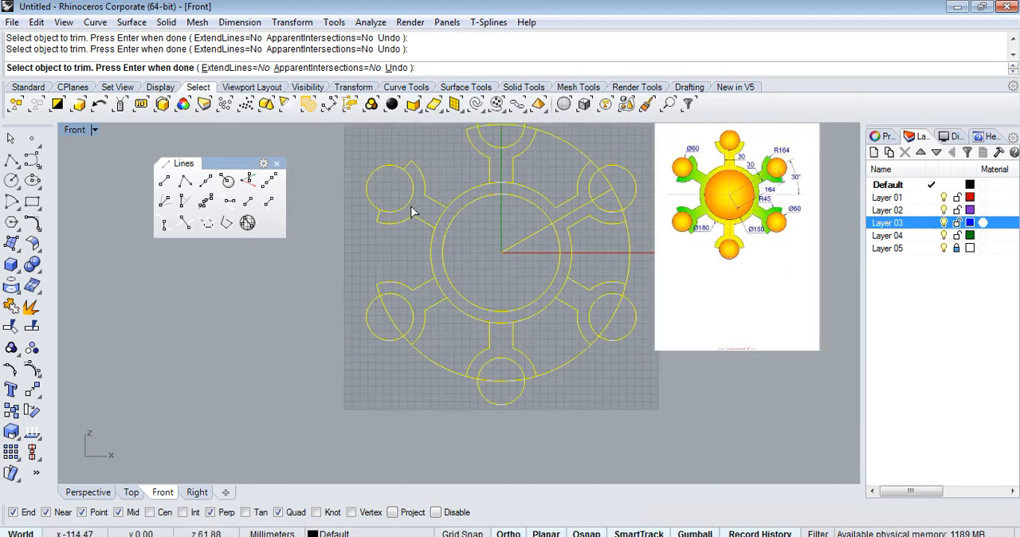
{"action": "scroll", "coordinate": [388, 318], "scroll_direction": "up", "scroll_amount": 4}
{"action": "left_click", "coordinate": [387, 296]}
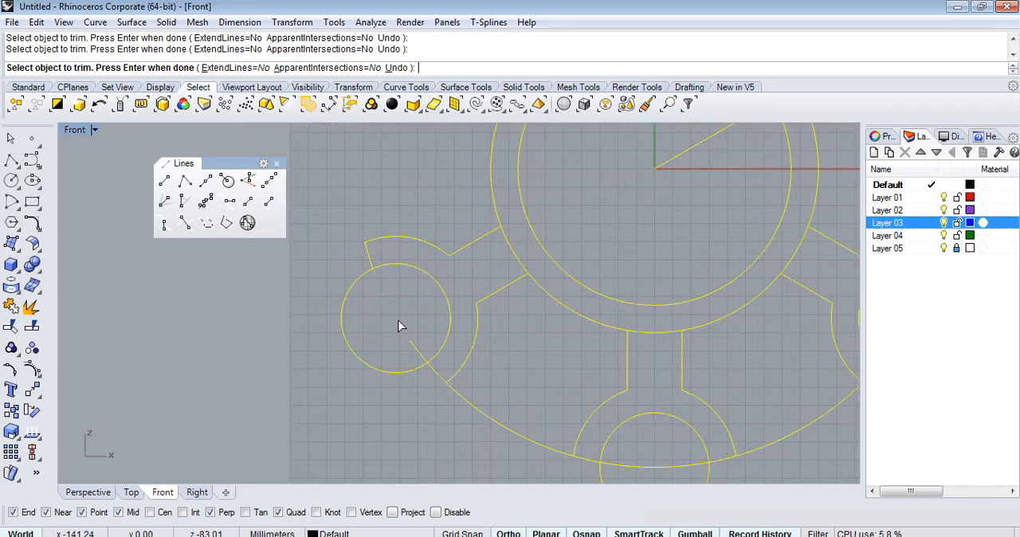
{"action": "scroll", "coordinate": [382, 341], "scroll_direction": "down", "scroll_amount": 3}
{"action": "scroll", "coordinate": [483, 393], "scroll_direction": "up", "scroll_amount": 3}
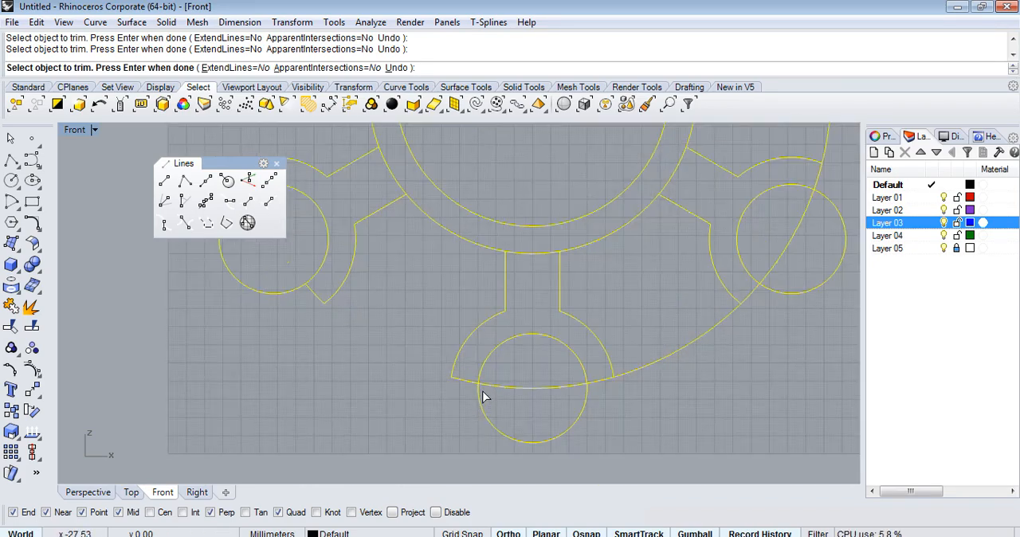
{"action": "scroll", "coordinate": [542, 395], "scroll_direction": "down", "scroll_amount": 3}
{"action": "scroll", "coordinate": [478, 410], "scroll_direction": "up", "scroll_amount": 3}
{"action": "left_click", "coordinate": [570, 388]}
Trim the R164 circle from the bottom arm to the upper-right arm, clearing it inside the lower-right and upper-right end circles.
{"action": "scroll", "coordinate": [576, 357], "scroll_direction": "down", "scroll_amount": 3}
{"action": "scroll", "coordinate": [587, 409], "scroll_direction": "up", "scroll_amount": 4}
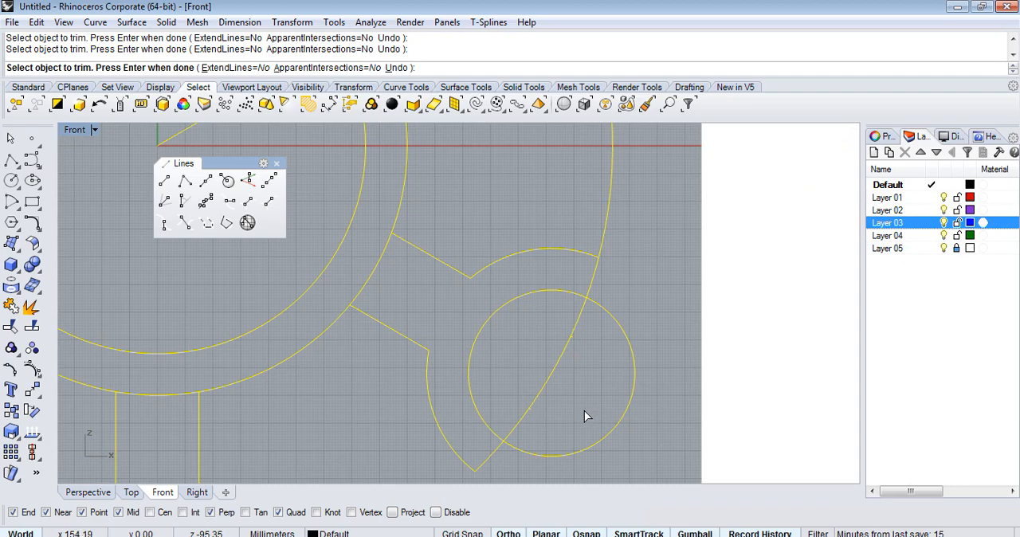
{"action": "left_click_drag", "start_coordinate": [516, 333], "coordinate": [513, 319]}
{"action": "scroll", "coordinate": [470, 427], "scroll_direction": "down", "scroll_amount": 6}
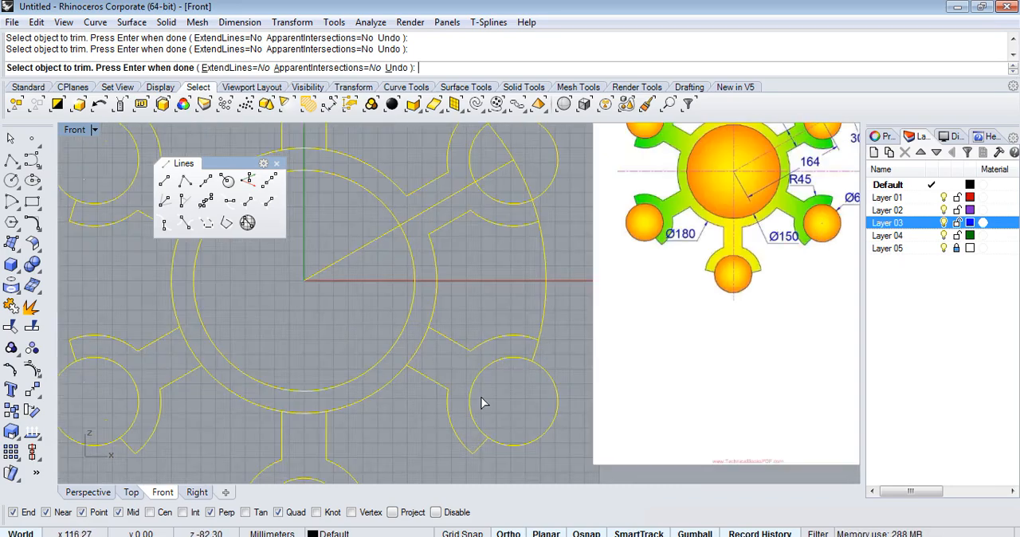
{"action": "scroll", "coordinate": [530, 199], "scroll_direction": "up", "scroll_amount": 8}
{"action": "scroll", "coordinate": [554, 319], "scroll_direction": "down", "scroll_amount": 8}
{"action": "scroll", "coordinate": [571, 320], "scroll_direction": "up", "scroll_amount": 6}
{"action": "scroll", "coordinate": [518, 309], "scroll_direction": "down", "scroll_amount": 8}
{"action": "scroll", "coordinate": [544, 320], "scroll_direction": "up", "scroll_amount": 2}
{"action": "left_click_drag", "start_coordinate": [547, 309], "coordinate": [480, 359]}
{"action": "scroll", "coordinate": [525, 204], "scroll_direction": "up", "scroll_amount": 5}
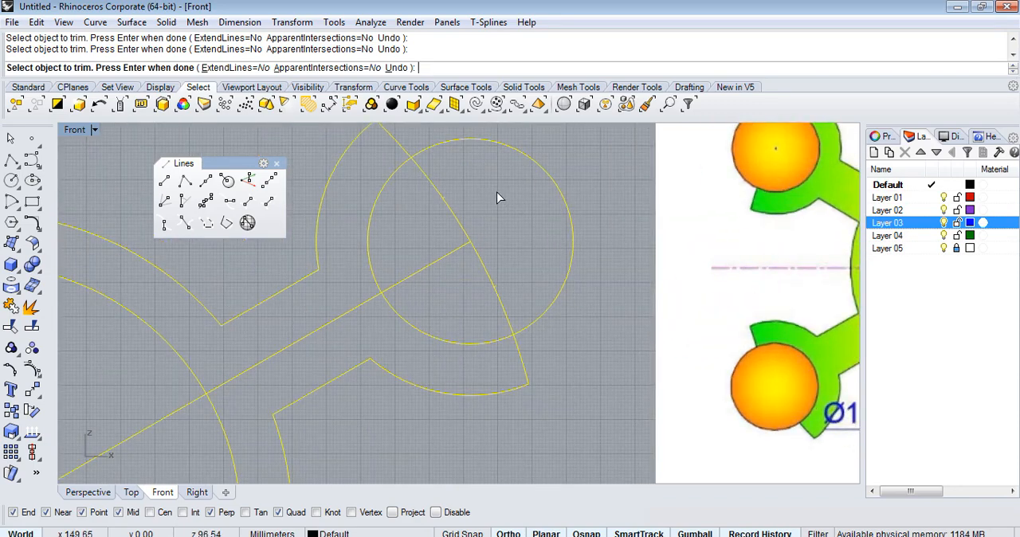
{"action": "left_click", "coordinate": [446, 208]}
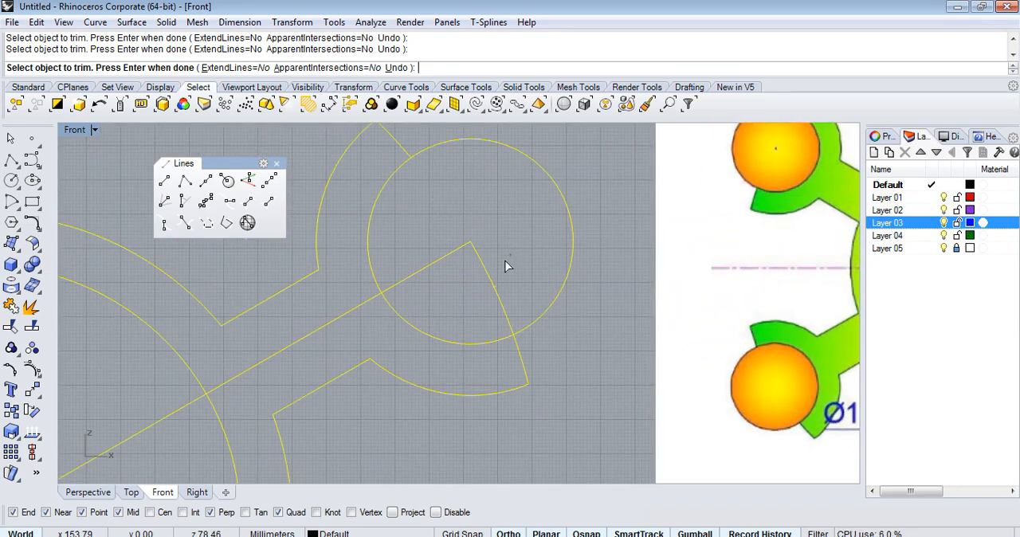
Trim the R164 circle inside the top end circle and between the top and upper-right arms, and finish trimming with all curves deselected.
{"action": "scroll", "coordinate": [561, 341], "scroll_direction": "down", "scroll_amount": 5}
{"action": "scroll", "coordinate": [401, 231], "scroll_direction": "up", "scroll_amount": 5}
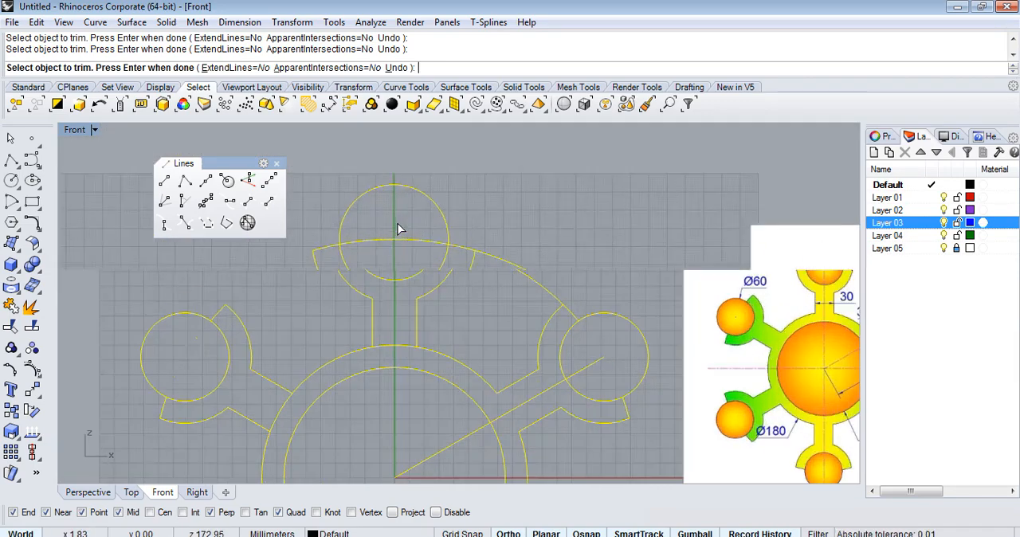
{"action": "left_click", "coordinate": [375, 249]}
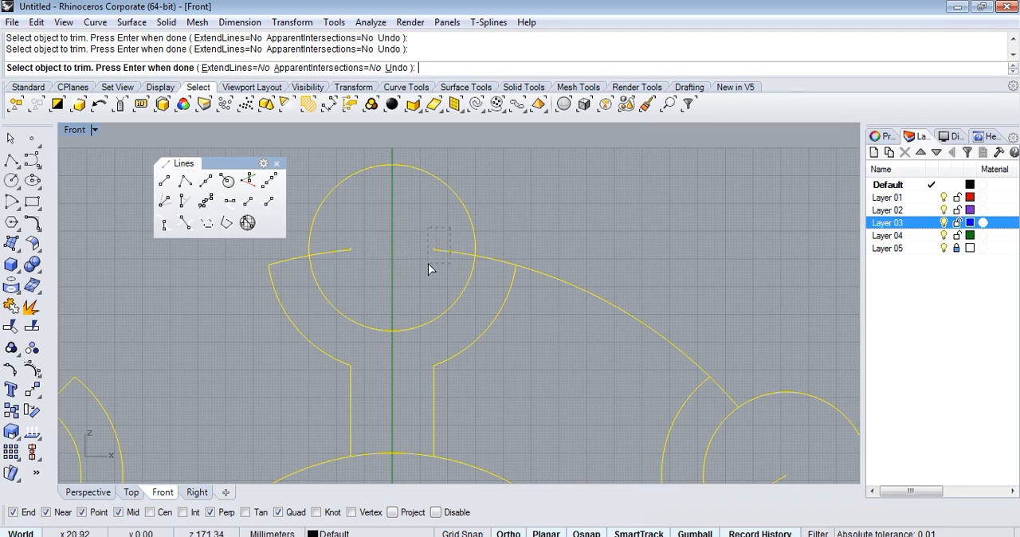
{"action": "scroll", "coordinate": [546, 211], "scroll_direction": "down", "scroll_amount": 5}
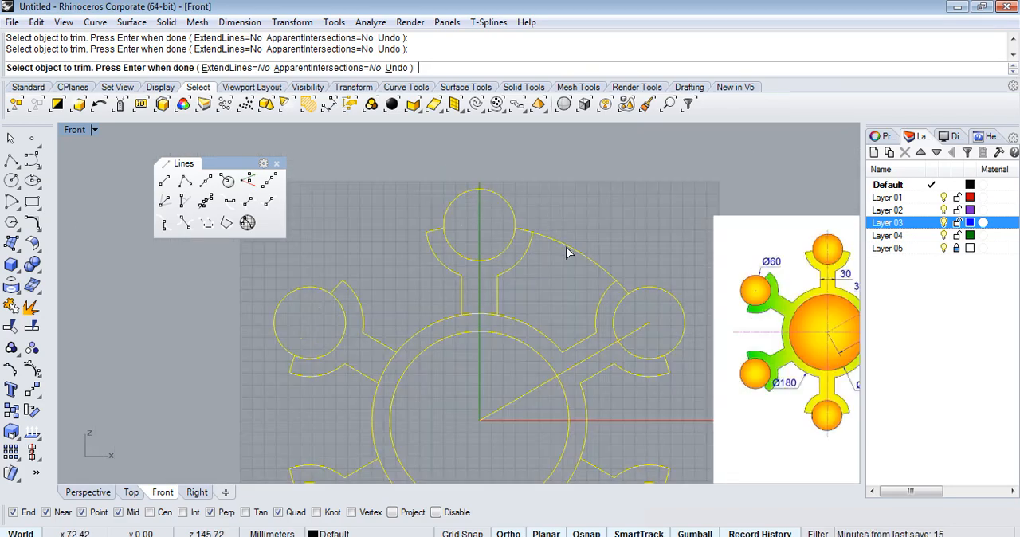
{"action": "scroll", "coordinate": [551, 216], "scroll_direction": "down", "scroll_amount": 3}
{"action": "key", "text": "Return"}
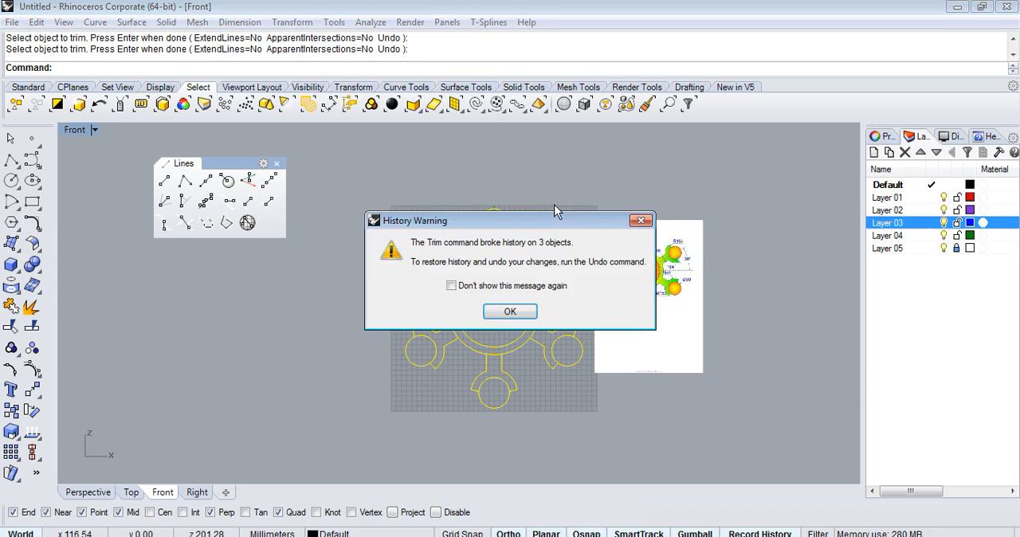
{"action": "left_click", "coordinate": [520, 309]}
{"action": "key", "text": "Escape"}
Examine the profile in the Perspective view and compare the hub's outer circle with the diameter 180 hub in the reference picture.
{"action": "scroll", "coordinate": [552, 266], "scroll_direction": "up", "scroll_amount": 6}
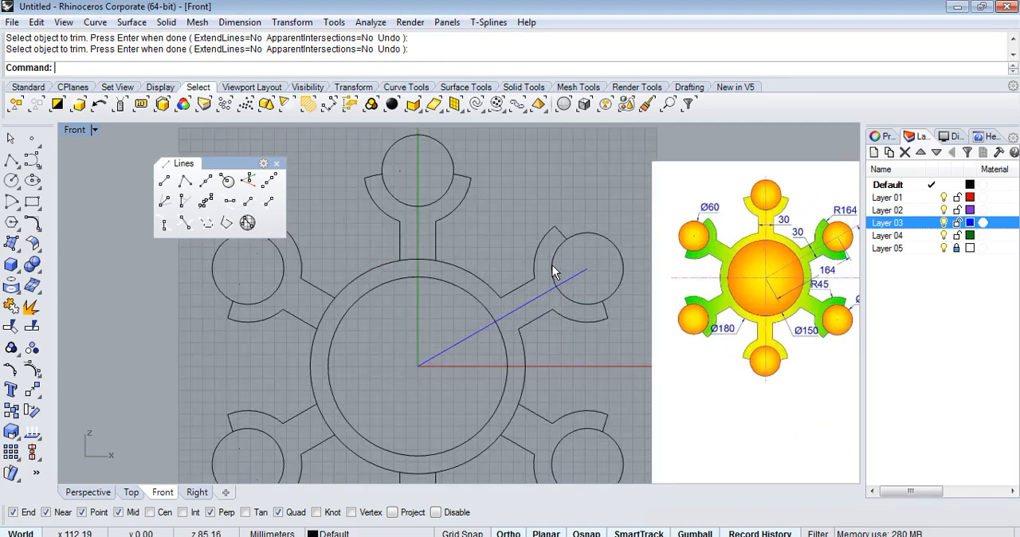
{"action": "scroll", "coordinate": [552, 265], "scroll_direction": "down", "scroll_amount": 6}
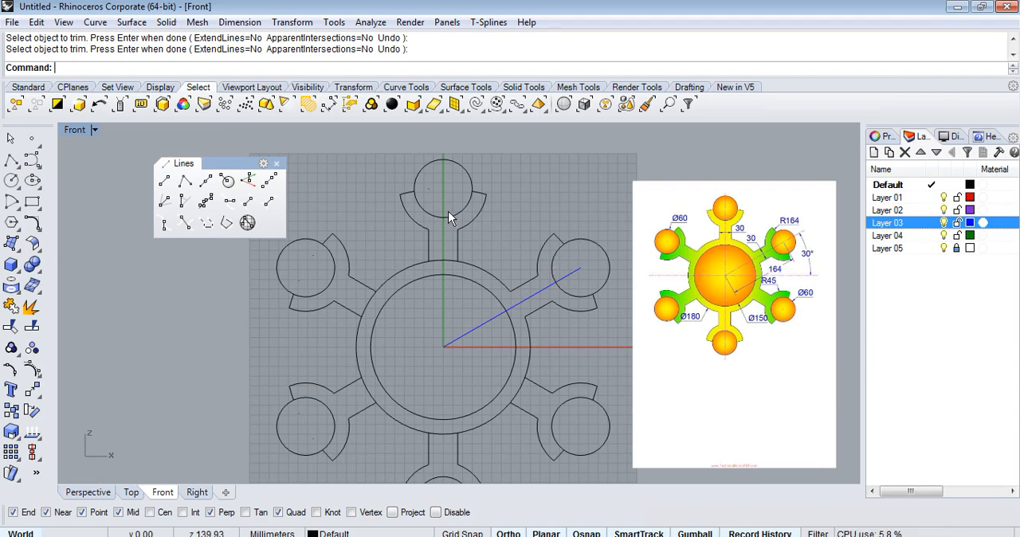
{"action": "left_click", "coordinate": [84, 492]}
{"action": "scroll", "coordinate": [417, 330], "scroll_direction": "down", "scroll_amount": 5}
{"action": "right_click_drag", "start_coordinate": [497, 374], "coordinate": [549, 313]}
{"action": "scroll", "coordinate": [425, 366], "scroll_direction": "up", "scroll_amount": 5}
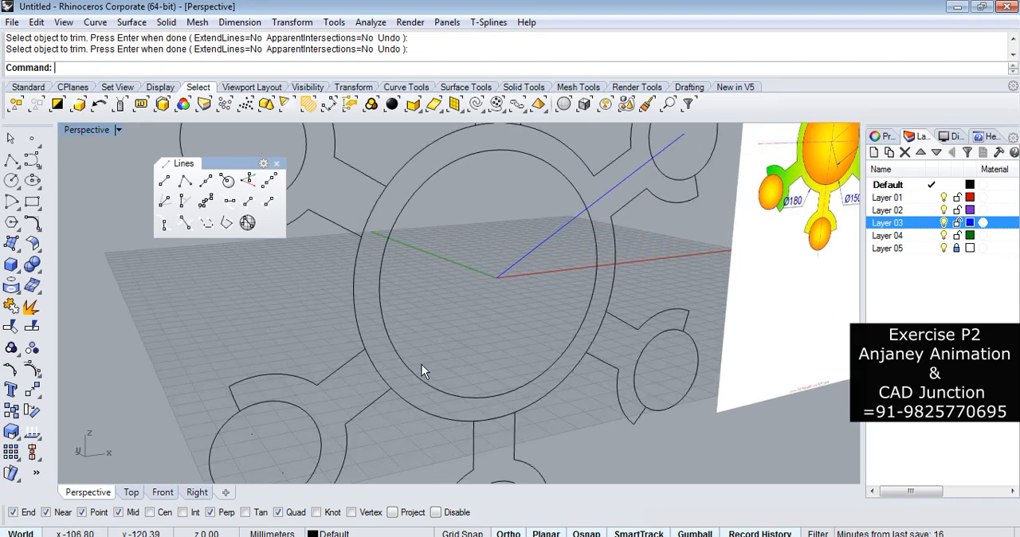
{"action": "left_click", "coordinate": [378, 375]}
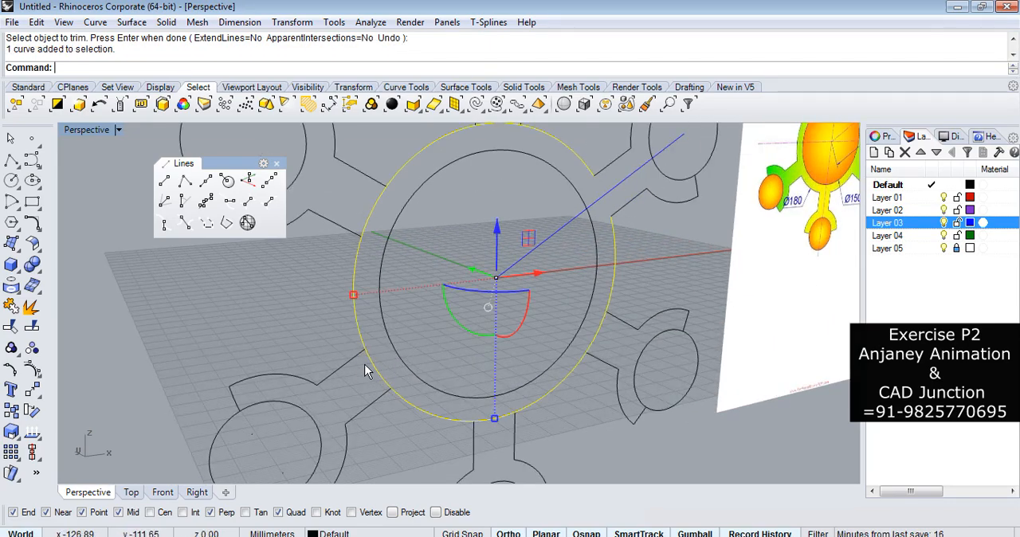
{"action": "scroll", "coordinate": [367, 358], "scroll_direction": "down", "scroll_amount": 4}
{"action": "scroll", "coordinate": [534, 299], "scroll_direction": "up", "scroll_amount": 7}
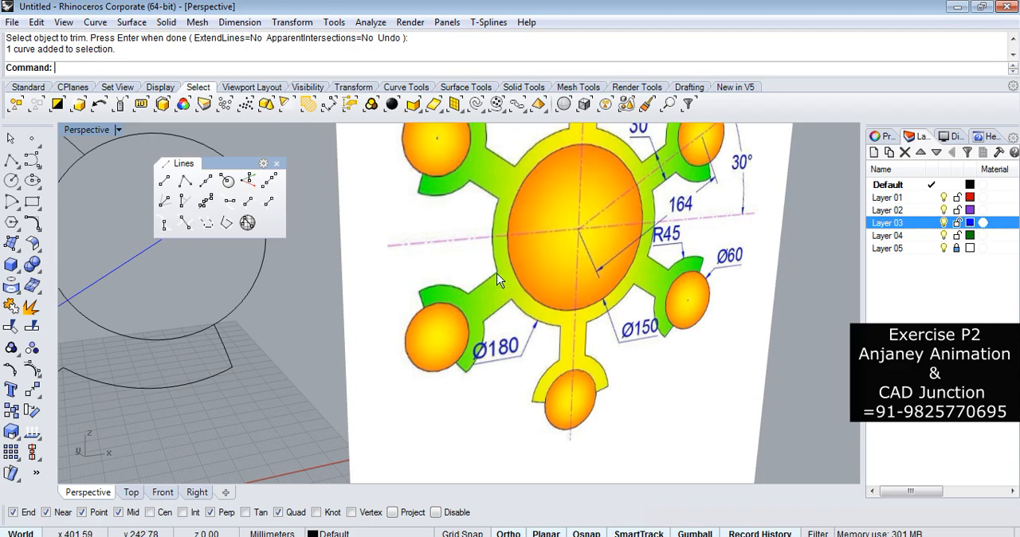
{"action": "scroll", "coordinate": [503, 251], "scroll_direction": "down", "scroll_amount": 4}
{"action": "scroll", "coordinate": [353, 382], "scroll_direction": "down", "scroll_amount": 3}
{"action": "scroll", "coordinate": [334, 394], "scroll_direction": "up", "scroll_amount": 5}
{"action": "scroll", "coordinate": [306, 409], "scroll_direction": "down", "scroll_amount": 5}
{"action": "scroll", "coordinate": [402, 390], "scroll_direction": "down", "scroll_amount": 1}
In the Front view, use the profile curves as cutters to trim the diameter 180 circle's arc across the lower-left arm.
{"action": "left_click", "coordinate": [162, 492]}
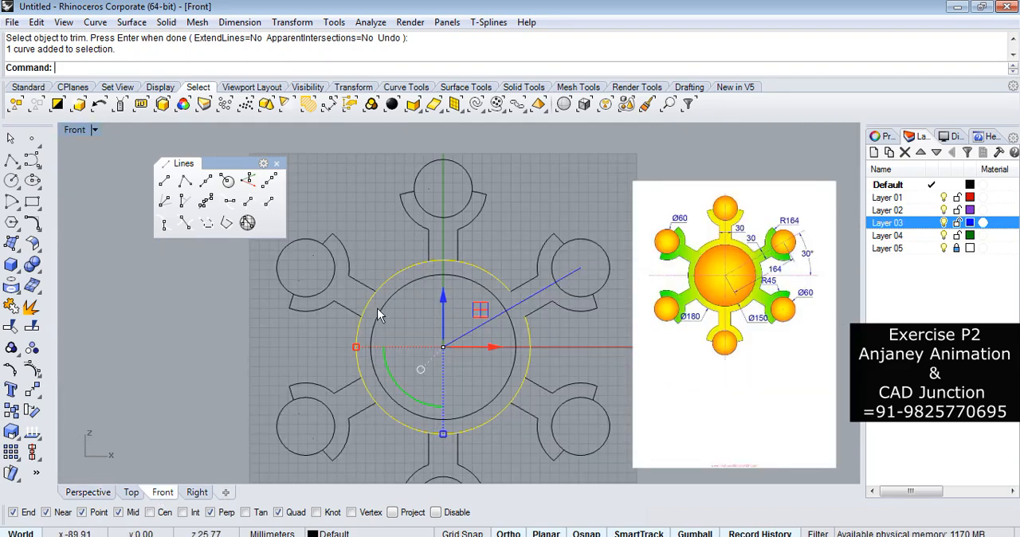
{"action": "scroll", "coordinate": [446, 303], "scroll_direction": "down", "scroll_amount": 4}
{"action": "left_click_drag", "start_coordinate": [355, 382], "coordinate": [355, 381]}
{"action": "scroll", "coordinate": [539, 253], "scroll_direction": "up", "scroll_amount": 8}
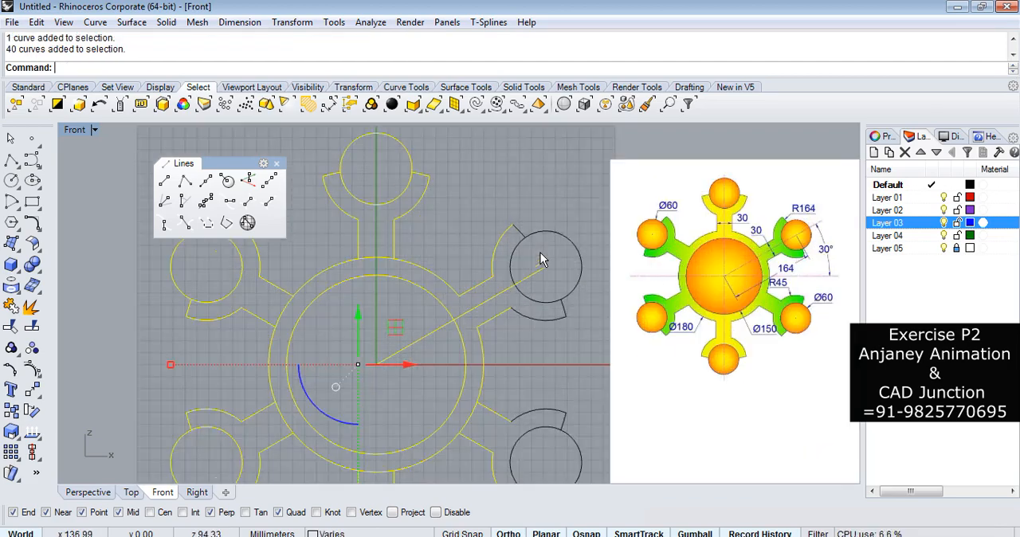
{"action": "left_click", "coordinate": [13, 328]}
{"action": "scroll", "coordinate": [290, 446], "scroll_direction": "up", "scroll_amount": 6}
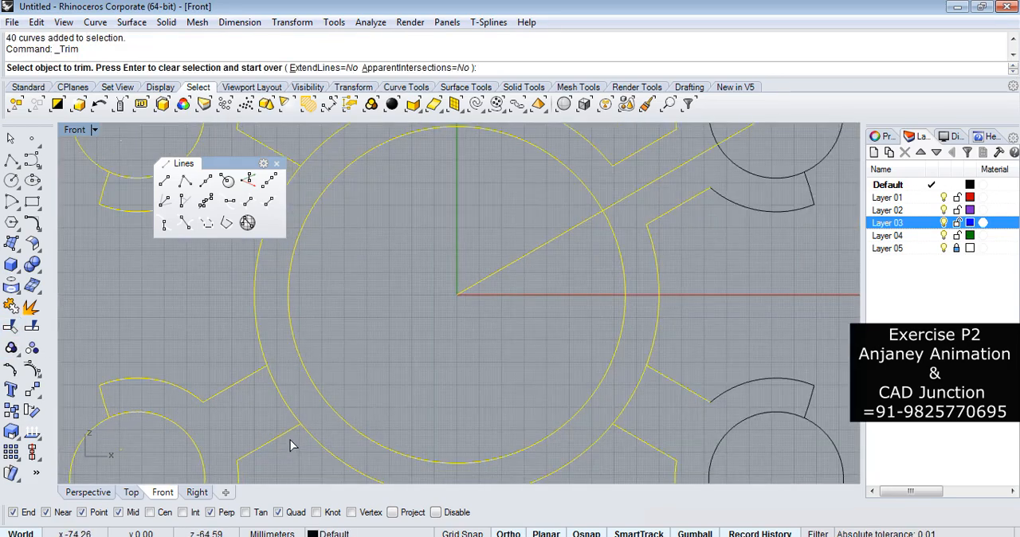
{"action": "left_click", "coordinate": [284, 405]}
{"action": "scroll", "coordinate": [291, 398], "scroll_direction": "down", "scroll_amount": 6}
Trim the diameter 180 circle's arcs across the upper-left, top, lower-right and bottom arms, and finish the trim.
{"action": "right_click_drag", "start_coordinate": [306, 334], "coordinate": [359, 349]}
{"action": "scroll", "coordinate": [347, 313], "scroll_direction": "up", "scroll_amount": 4}
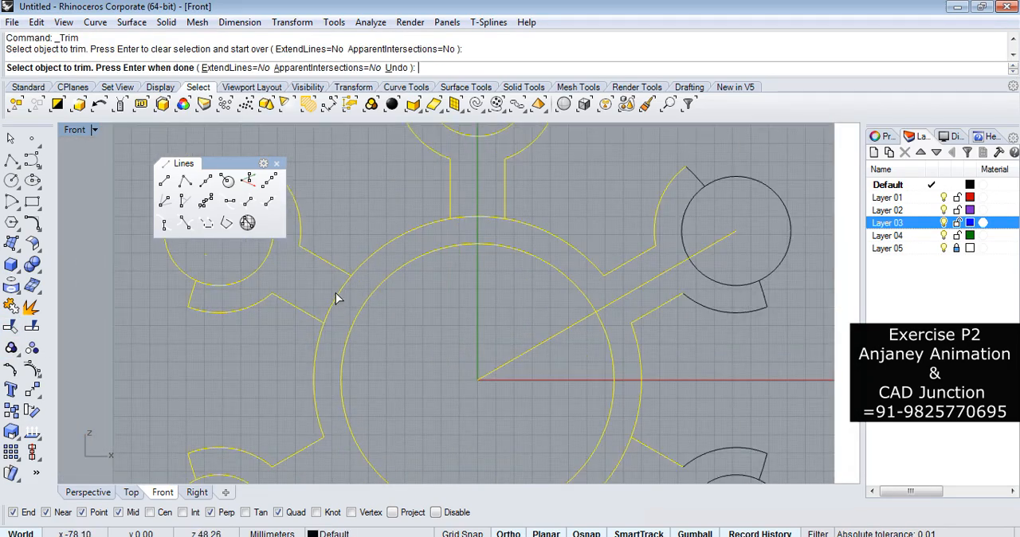
{"action": "left_click", "coordinate": [336, 294]}
{"action": "left_click", "coordinate": [473, 219]}
{"action": "scroll", "coordinate": [532, 176], "scroll_direction": "down", "scroll_amount": 6}
{"action": "scroll", "coordinate": [582, 322], "scroll_direction": "up", "scroll_amount": 4}
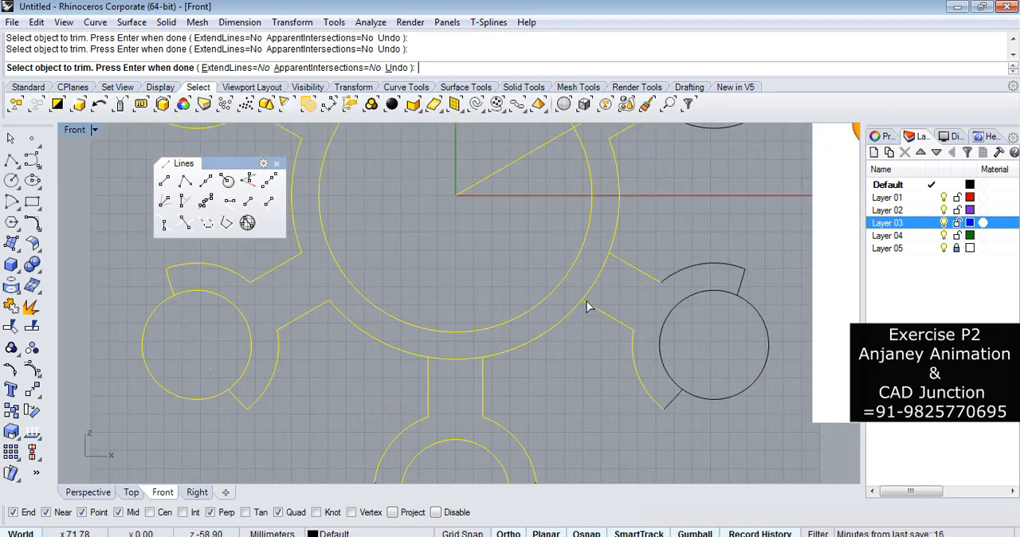
{"action": "left_click", "coordinate": [469, 359]}
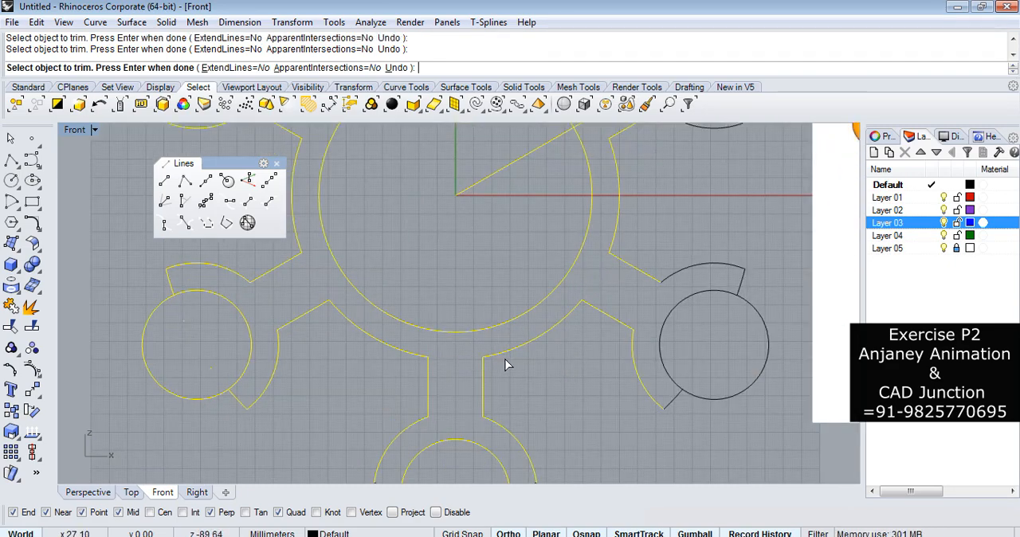
{"action": "key", "text": "Return"}
Examine the trimmed arms close up, checking the upper-right arm's R45 arc and diameter 60 end circle against the reference picture.
{"action": "scroll", "coordinate": [549, 388], "scroll_direction": "down", "scroll_amount": 6}
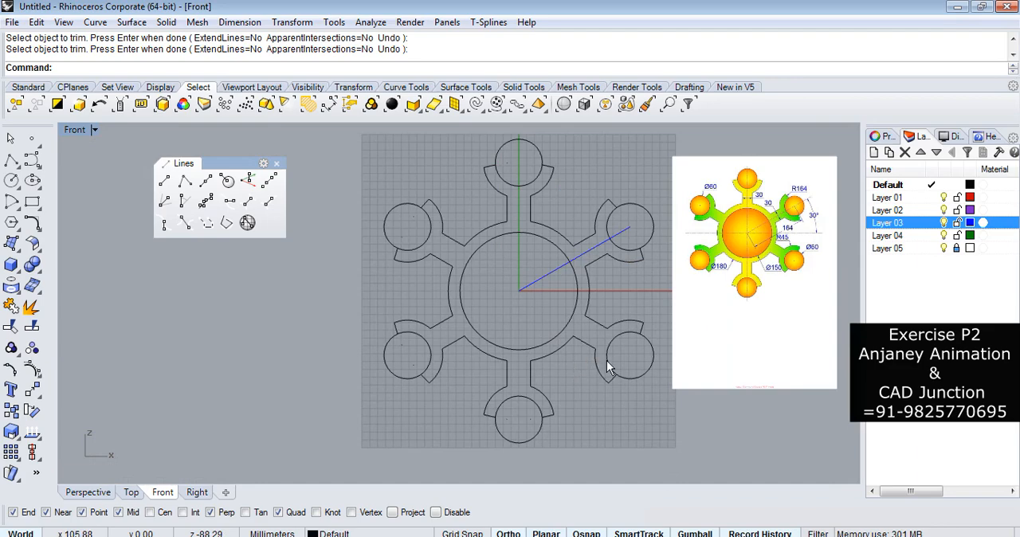
{"action": "scroll", "coordinate": [641, 350], "scroll_direction": "up", "scroll_amount": 5}
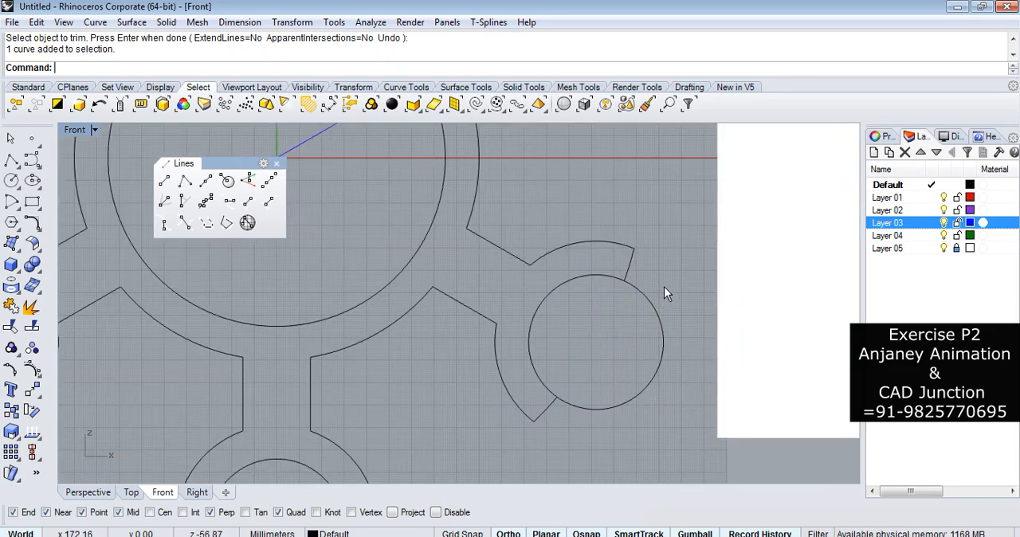
{"action": "scroll", "coordinate": [665, 291], "scroll_direction": "down", "scroll_amount": 3}
{"action": "scroll", "coordinate": [603, 313], "scroll_direction": "down", "scroll_amount": 5}
{"action": "scroll", "coordinate": [583, 284], "scroll_direction": "up", "scroll_amount": 3}
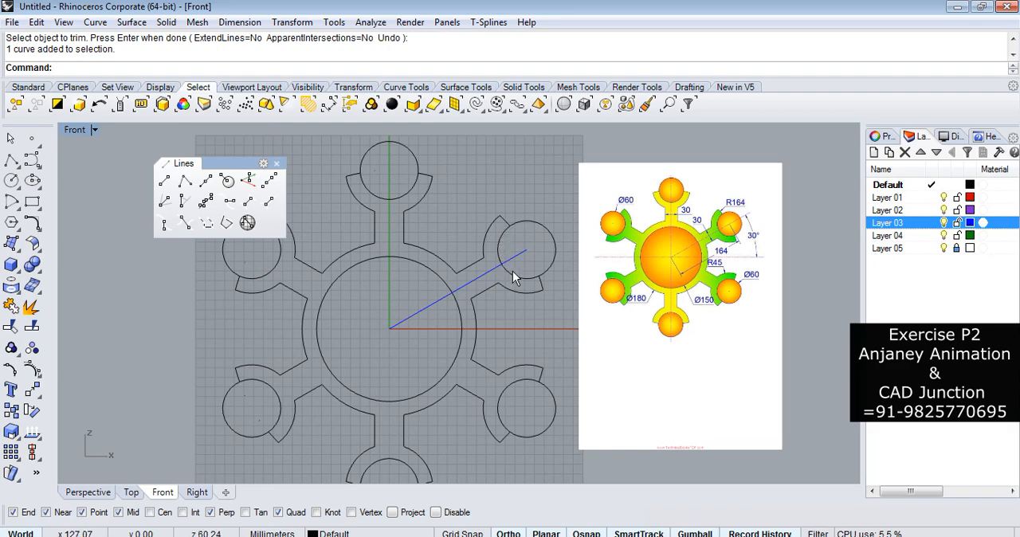
{"action": "left_click", "coordinate": [492, 222]}
{"action": "scroll", "coordinate": [510, 215], "scroll_direction": "up", "scroll_amount": 3}
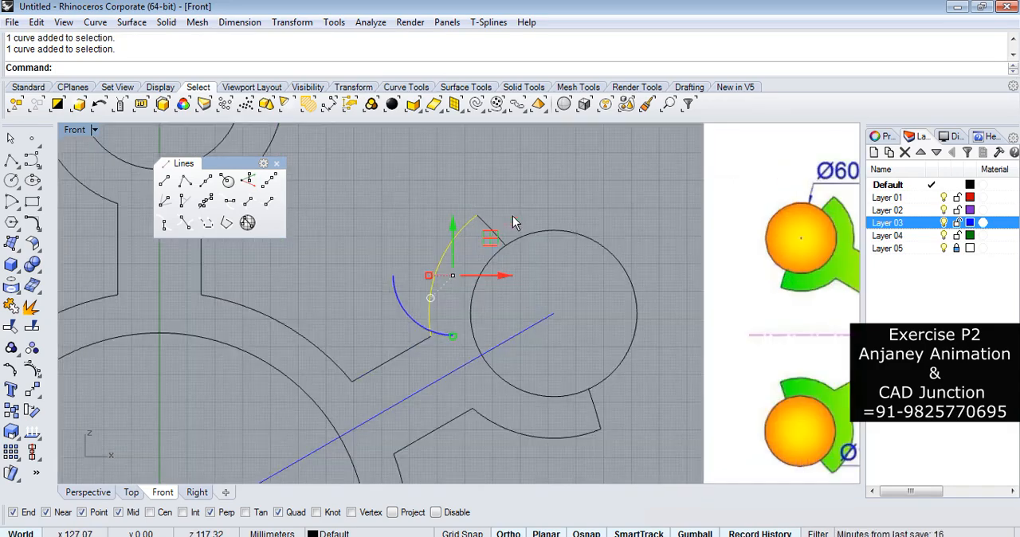
{"action": "left_click", "coordinate": [530, 237]}
{"action": "scroll", "coordinate": [509, 231], "scroll_direction": "down", "scroll_amount": 4}
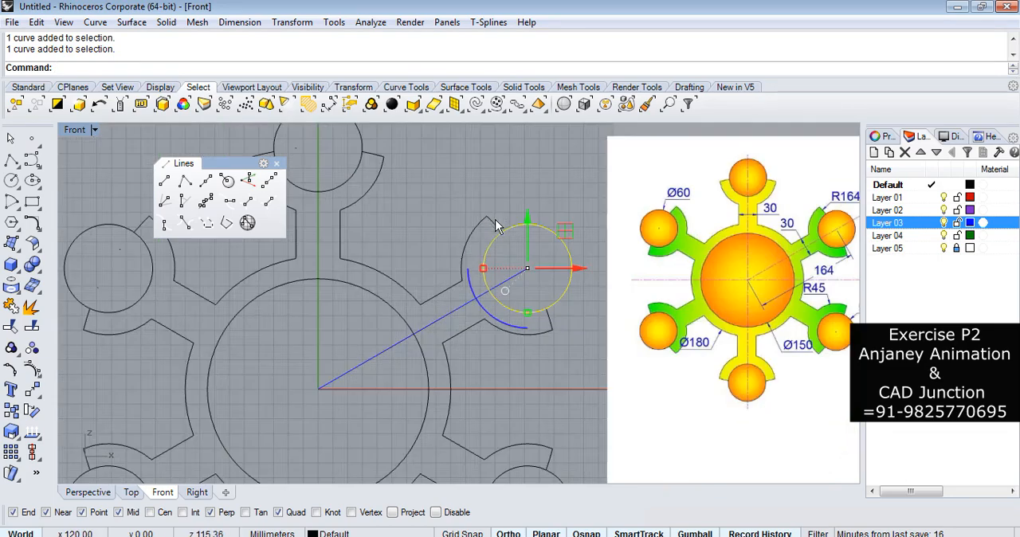
{"action": "scroll", "coordinate": [479, 241], "scroll_direction": "up", "scroll_amount": 5}
{"action": "left_click", "coordinate": [550, 180]}
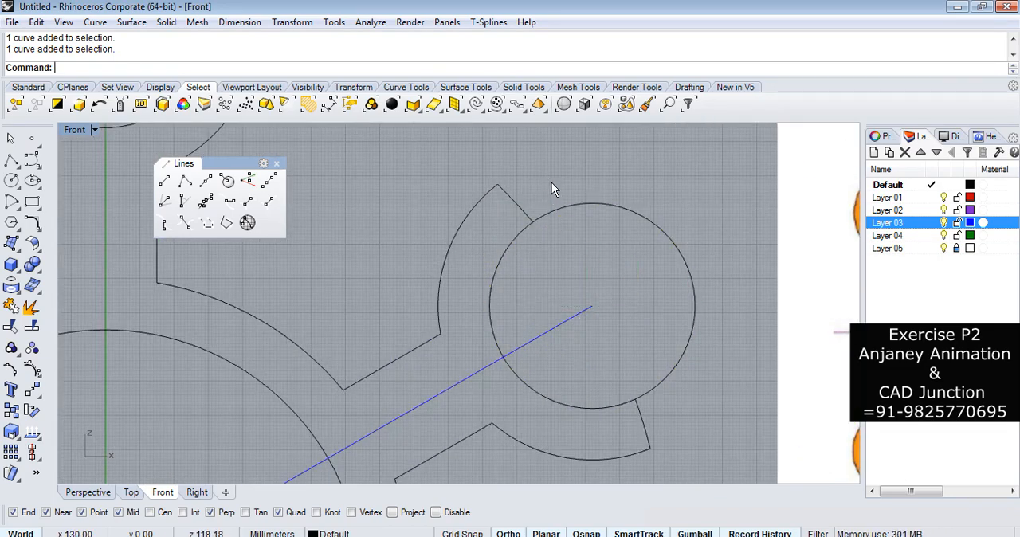
Draw an arc along the upper-right end circle's hub-facing side, joining the inner ends of the arm's two short edges.
{"action": "left_click", "coordinate": [16, 207]}
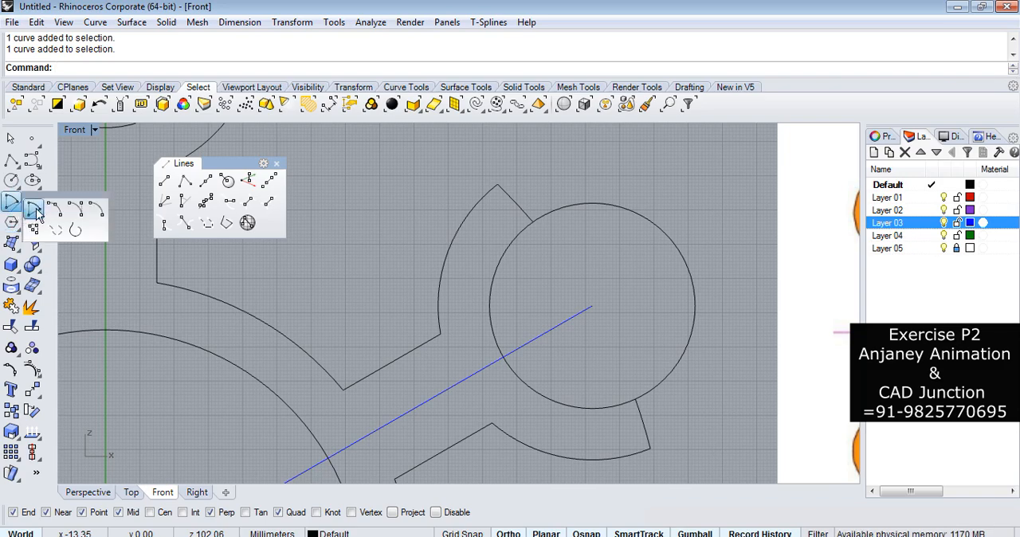
{"action": "left_click", "coordinate": [52, 211]}
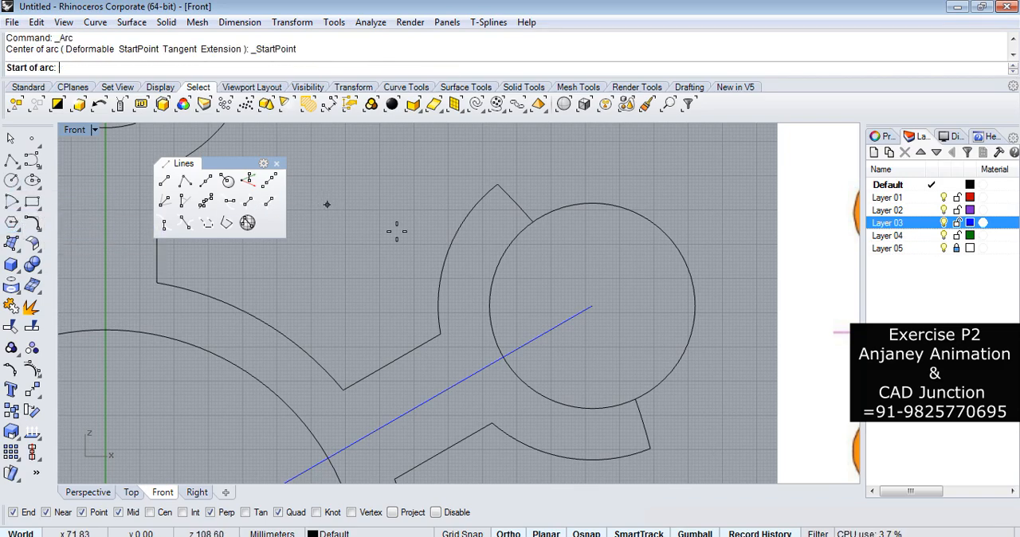
{"action": "left_click", "coordinate": [533, 221]}
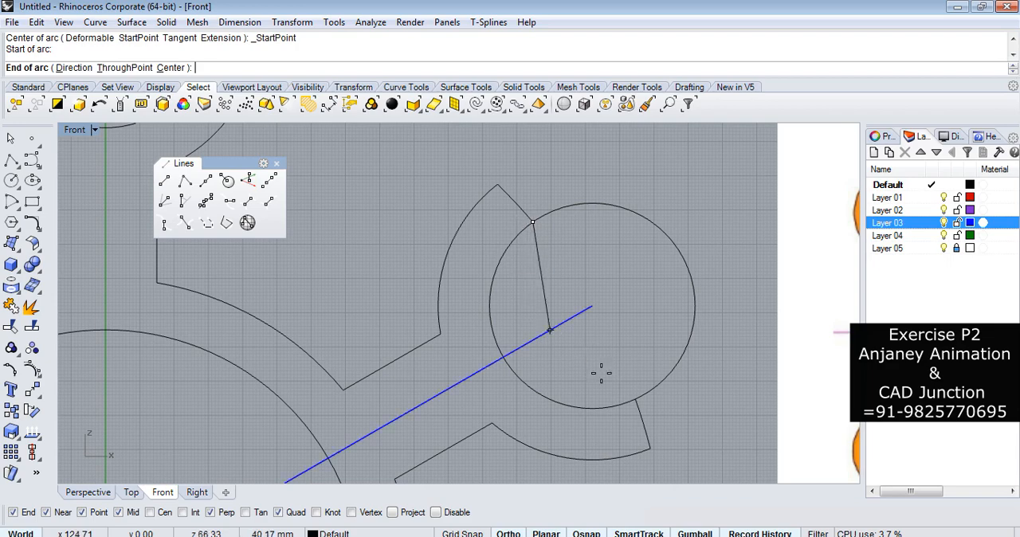
{"action": "left_click", "coordinate": [635, 399]}
{"action": "left_click", "coordinate": [513, 371]}
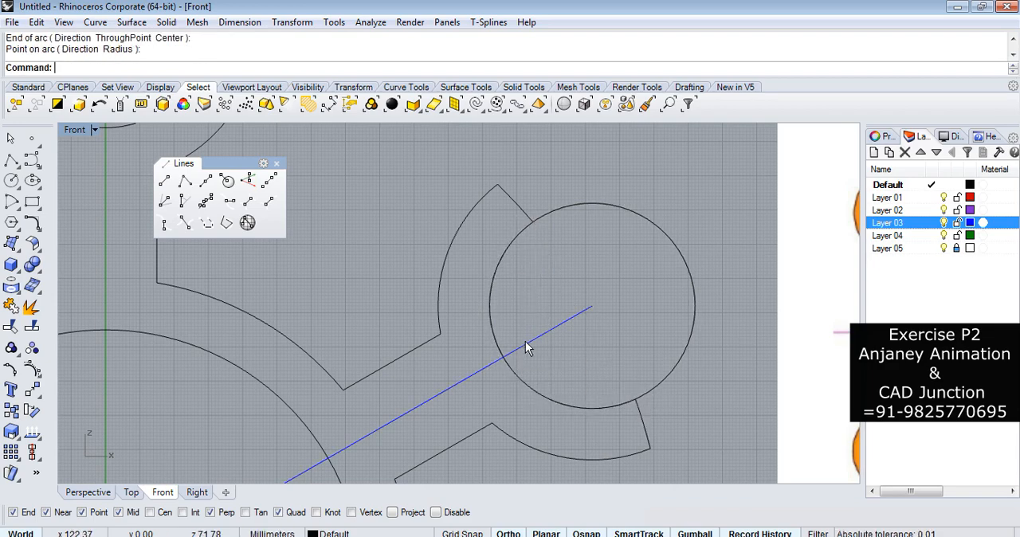
{"action": "left_click", "coordinate": [510, 270]}
{"action": "left_click", "coordinate": [547, 301]}
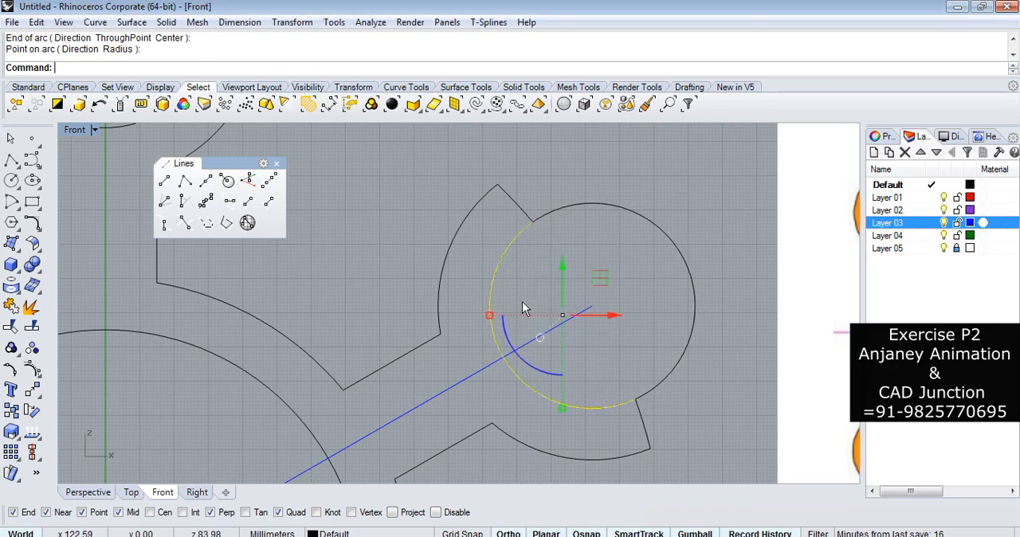
Move the diameter 60 end circles of all six arms to Layer 02 and clear the selection.
{"action": "scroll", "coordinate": [607, 216], "scroll_direction": "down", "scroll_amount": 4}
{"action": "scroll", "coordinate": [649, 210], "scroll_direction": "up", "scroll_amount": 4}
{"action": "left_click", "coordinate": [649, 210]}
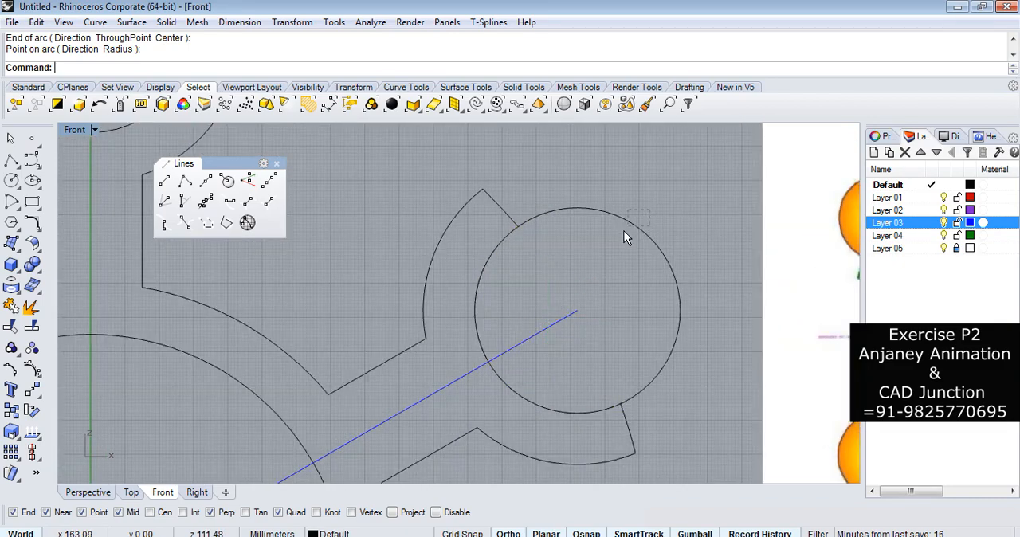
{"action": "left_click", "coordinate": [626, 224]}
{"action": "scroll", "coordinate": [685, 246], "scroll_direction": "down", "scroll_amount": 10}
{"action": "left_click_drag", "start_coordinate": [495, 155], "coordinate": [491, 158], "text": "shift"}
{"action": "scroll", "coordinate": [553, 164], "scroll_direction": "down", "scroll_amount": 6}
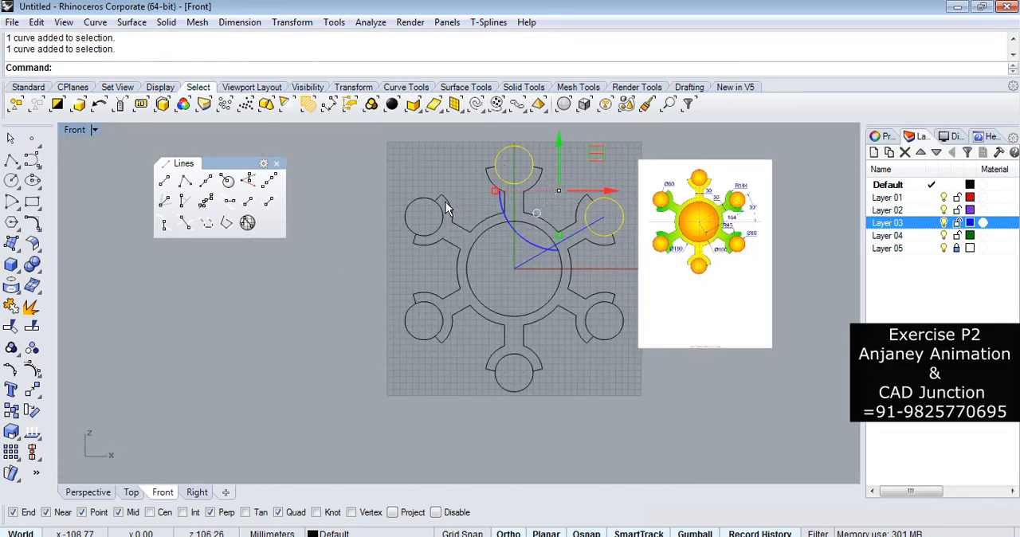
{"action": "scroll", "coordinate": [448, 203], "scroll_direction": "up", "scroll_amount": 8}
{"action": "left_click_drag", "start_coordinate": [390, 229], "coordinate": [353, 243], "text": "shift"}
{"action": "scroll", "coordinate": [353, 244], "scroll_direction": "down", "scroll_amount": 8}
{"action": "scroll", "coordinate": [367, 335], "scroll_direction": "up", "scroll_amount": 8}
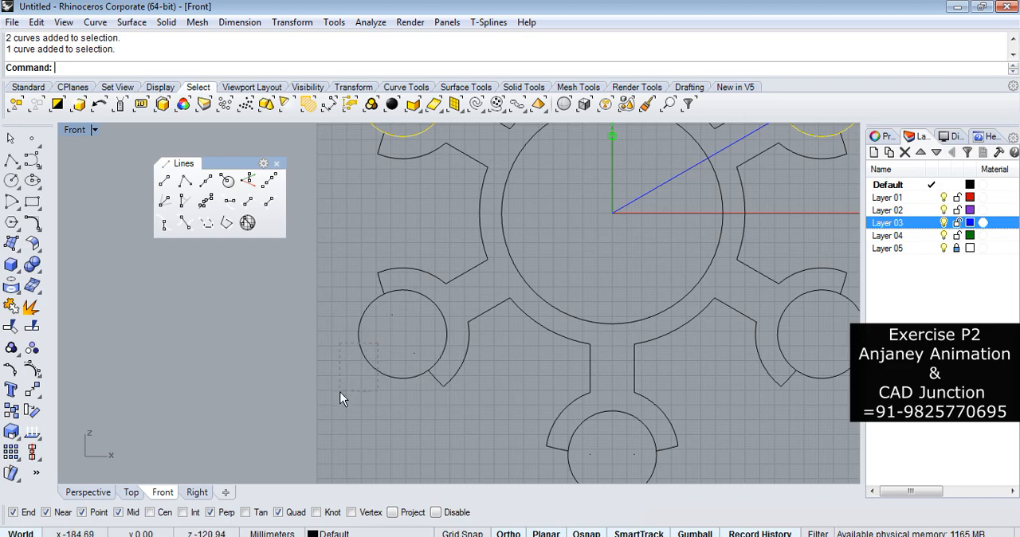
{"action": "left_click_drag", "start_coordinate": [340, 391], "coordinate": [340, 391], "text": "shift"}
{"action": "scroll", "coordinate": [430, 395], "scroll_direction": "down", "scroll_amount": 8}
{"action": "scroll", "coordinate": [486, 398], "scroll_direction": "up", "scroll_amount": 8}
{"action": "left_click", "coordinate": [483, 405], "text": "shift"}
{"action": "left_click_drag", "start_coordinate": [757, 274], "coordinate": [741, 233], "text": "shift"}
{"action": "right_click", "coordinate": [897, 211]}
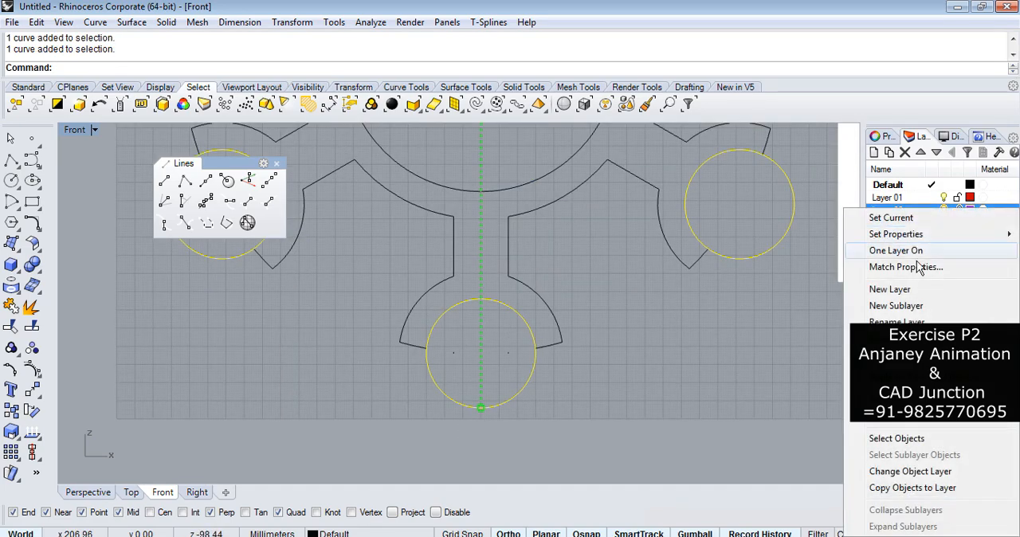
{"action": "left_click", "coordinate": [928, 471]}
{"action": "key", "text": "Escape"}
Turn off Layer 03 and polar-array the upper-right arm's inner arc around center 0 with 6 items over 360 degrees.
{"action": "scroll", "coordinate": [530, 391], "scroll_direction": "down", "scroll_amount": 5}
{"action": "scroll", "coordinate": [586, 274], "scroll_direction": "up", "scroll_amount": 7}
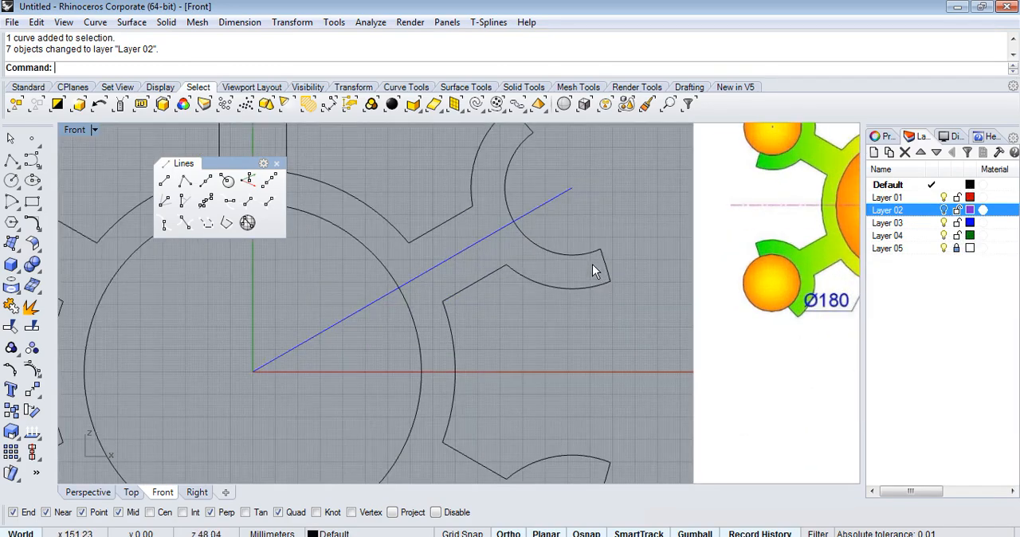
{"action": "left_click", "coordinate": [587, 261]}
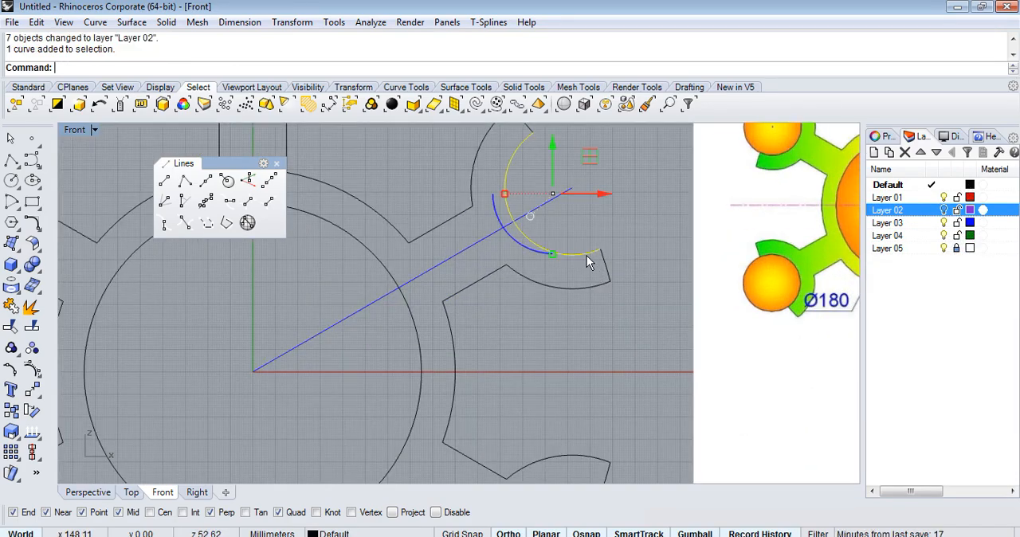
{"action": "left_click", "coordinate": [940, 227]}
{"action": "scroll", "coordinate": [647, 275], "scroll_direction": "down", "scroll_amount": 4}
{"action": "scroll", "coordinate": [613, 230], "scroll_direction": "up", "scroll_amount": 3}
{"action": "scroll", "coordinate": [453, 330], "scroll_direction": "down", "scroll_amount": 2}
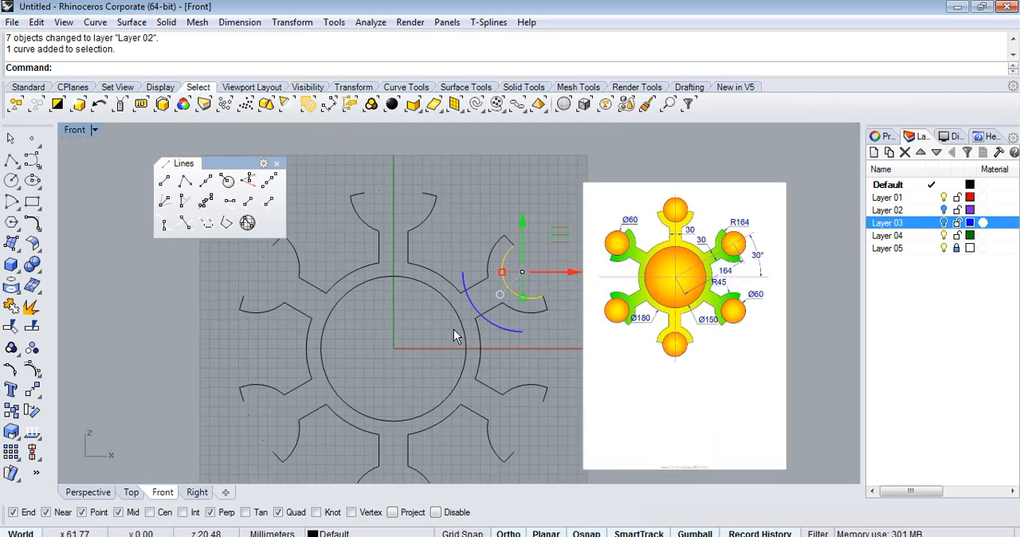
{"action": "type", "text": "rrayPolar"}
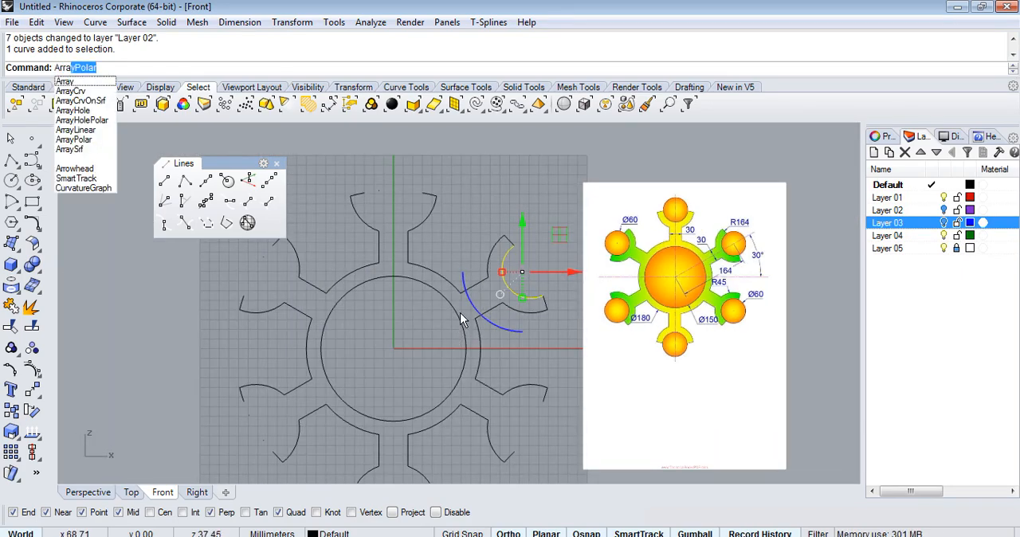
{"action": "key", "text": "space"}
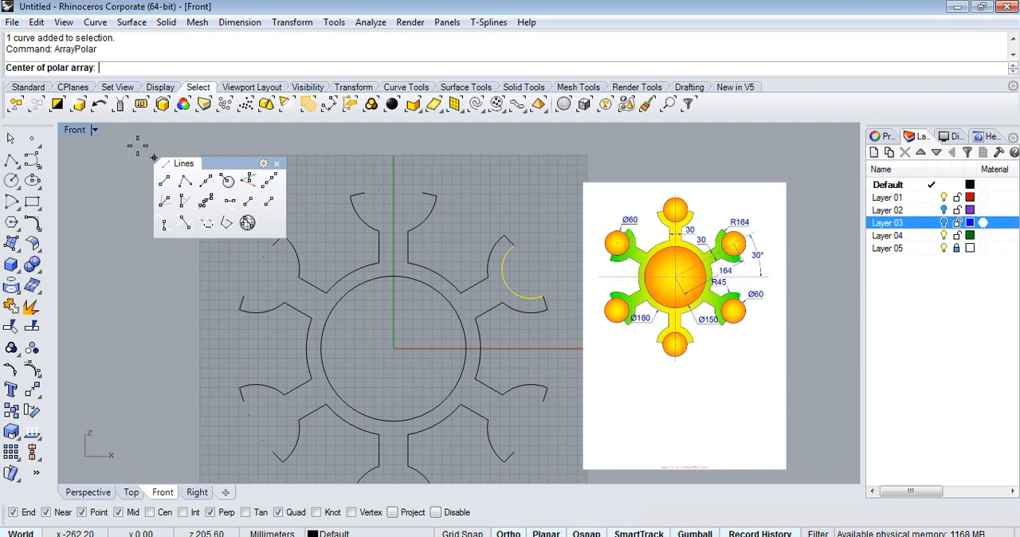
{"action": "type", "text": "0"}
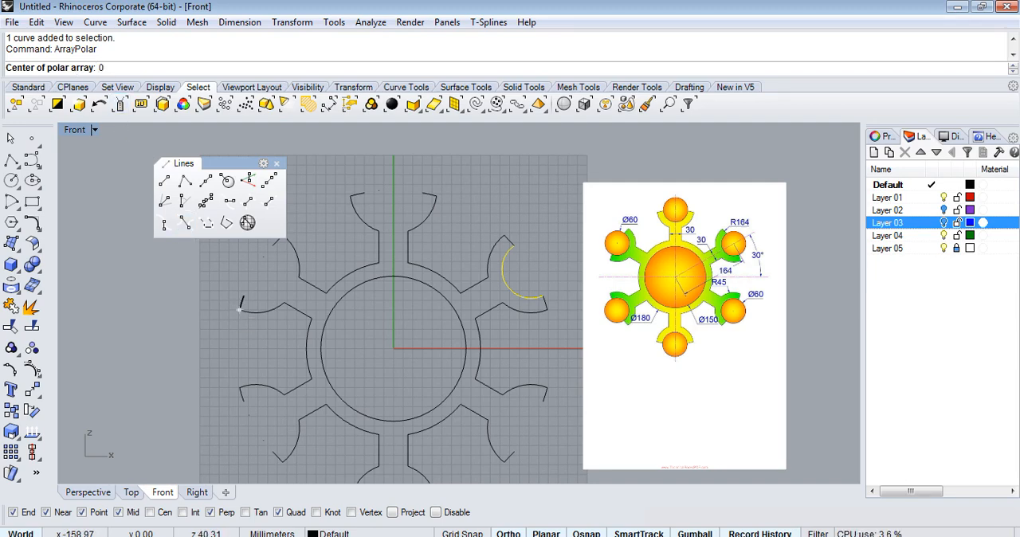
{"action": "key", "text": "Return"}
{"action": "key", "text": "Return"}
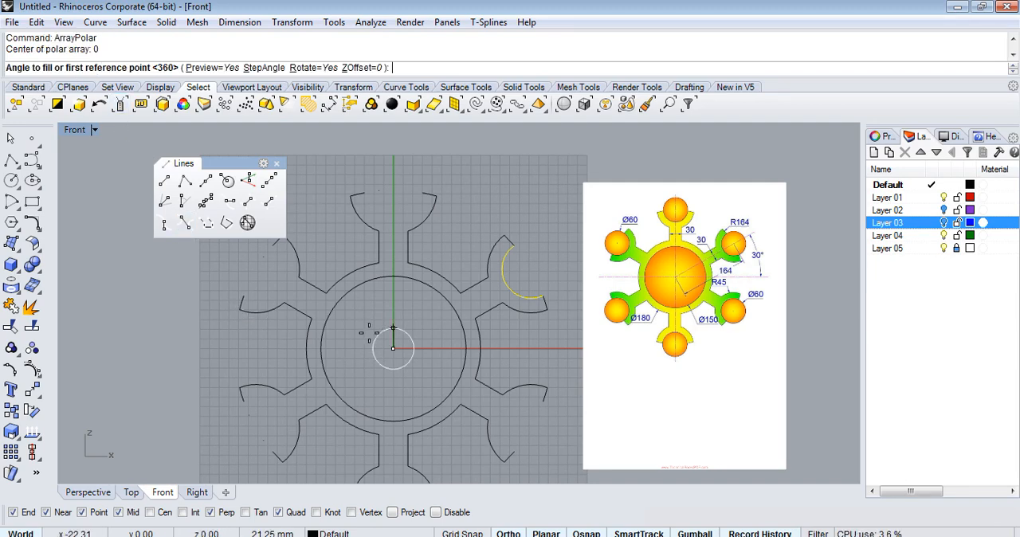
{"action": "key", "text": "Return"}
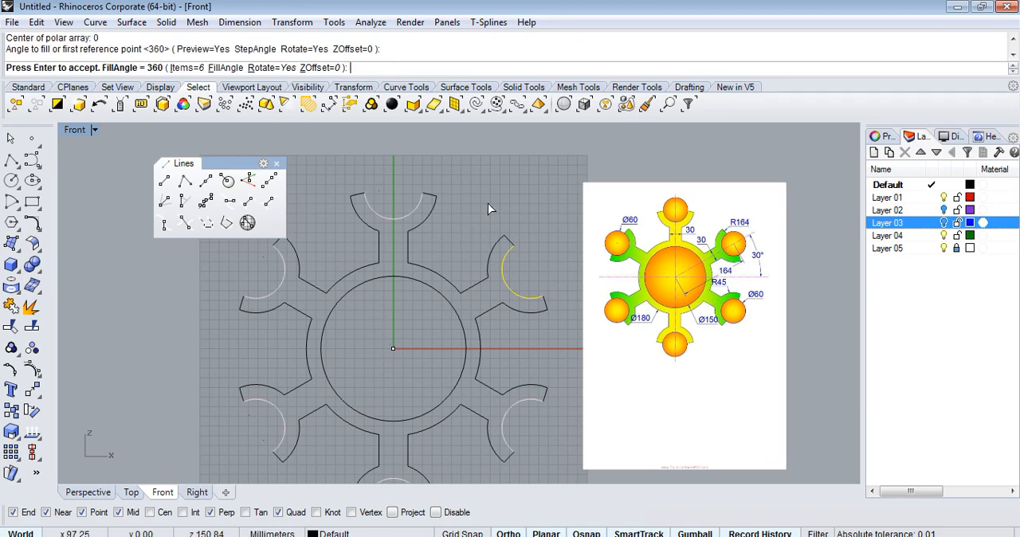
{"action": "key", "text": "Return"}
Join all curves of the six-armed outline, leaving out the inner hub circle, and select the result to check it.
{"action": "scroll", "coordinate": [509, 191], "scroll_direction": "down", "scroll_amount": 3}
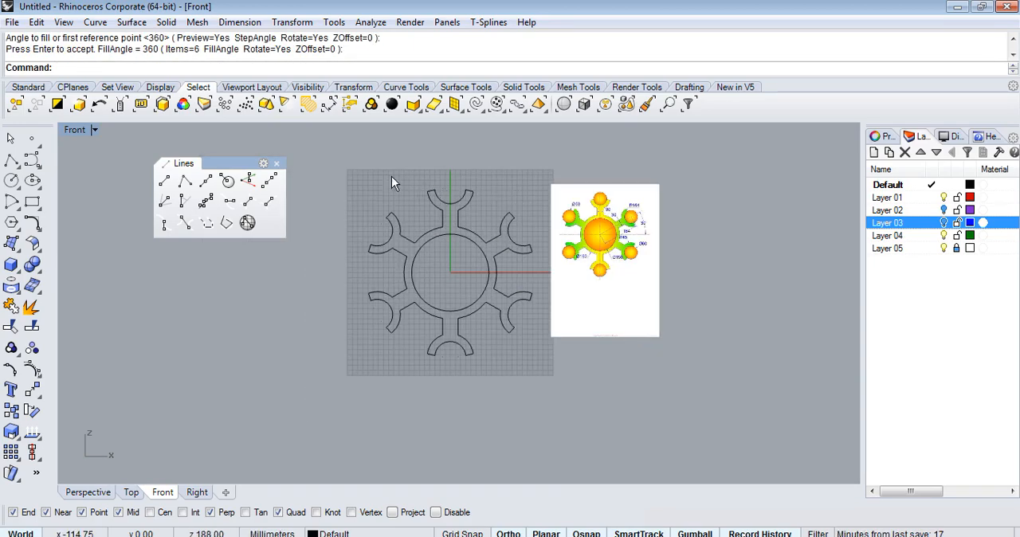
{"action": "left_click_drag", "start_coordinate": [351, 174], "coordinate": [552, 390]}
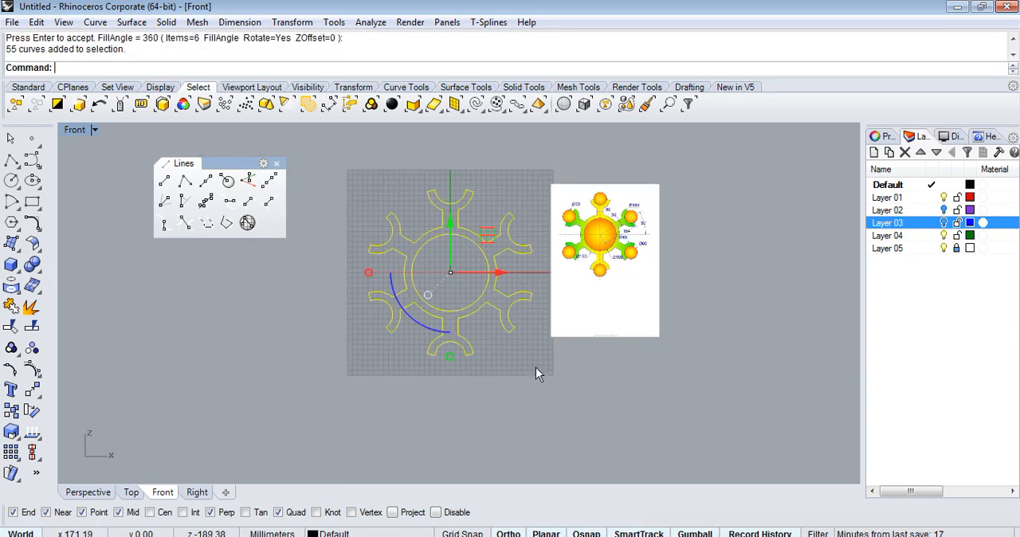
{"action": "scroll", "coordinate": [470, 271], "scroll_direction": "up", "scroll_amount": 3}
{"action": "left_click", "coordinate": [524, 239], "text": "ctrl"}
{"action": "scroll", "coordinate": [462, 284], "scroll_direction": "down", "scroll_amount": 3}
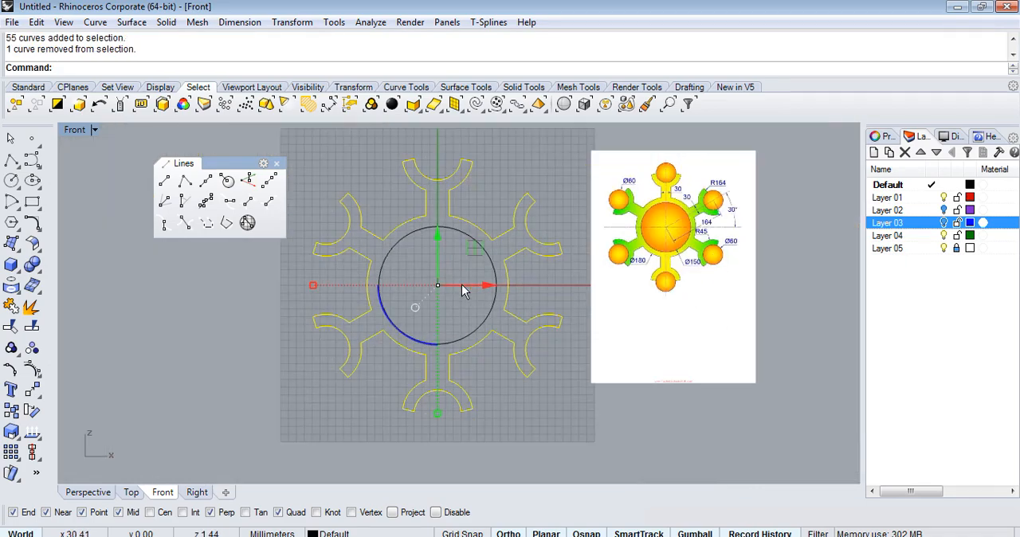
{"action": "left_click", "coordinate": [32, 307]}
{"action": "left_click", "coordinate": [533, 312]}
{"action": "left_click", "coordinate": [525, 392]}
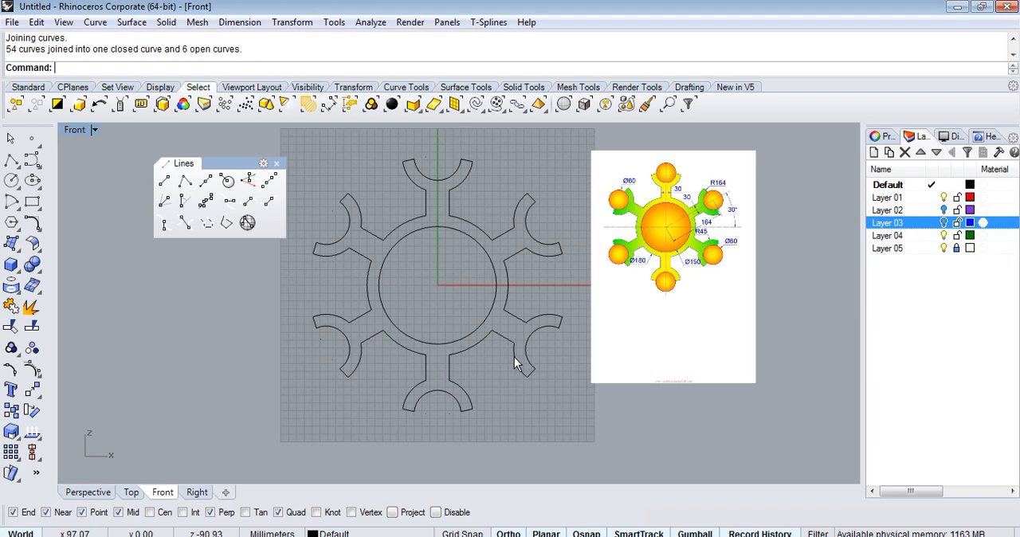
{"action": "left_click", "coordinate": [515, 358]}
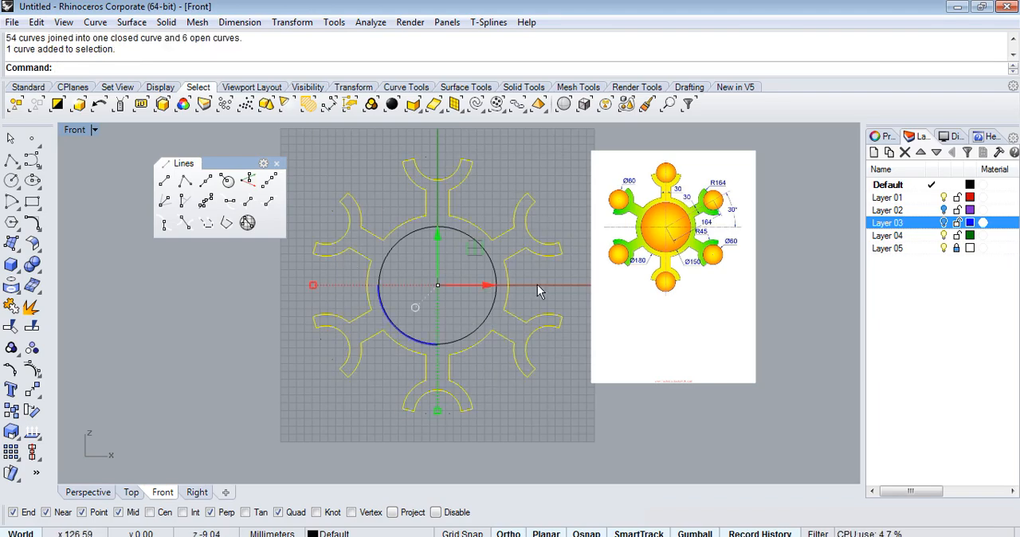
In the Perspective view, try to extrude the joined outline and inner circle as a solid to both sides by 2.
{"action": "left_click", "coordinate": [89, 492]}
{"action": "right_click_drag", "start_coordinate": [275, 419], "coordinate": [478, 243]}
{"action": "left_click", "coordinate": [478, 244]}
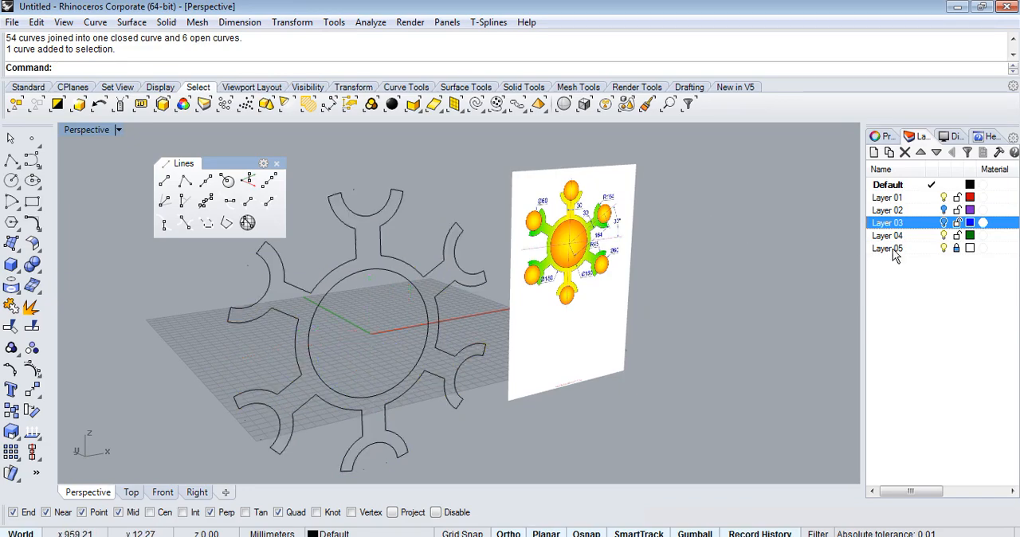
{"action": "left_click", "coordinate": [430, 279]}
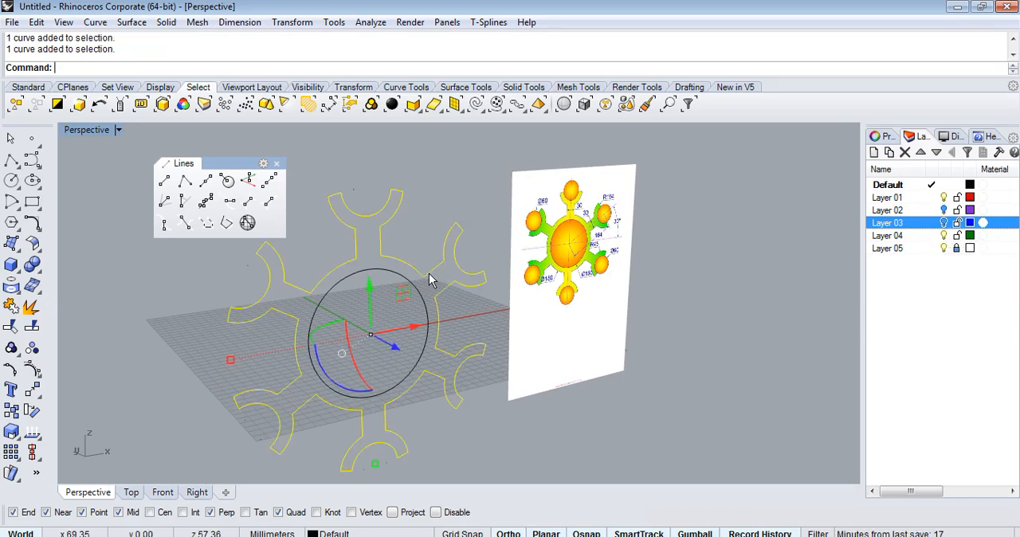
{"action": "left_click", "coordinate": [398, 278], "text": "shift"}
{"action": "scroll", "coordinate": [443, 257], "scroll_direction": "down", "scroll_amount": 4}
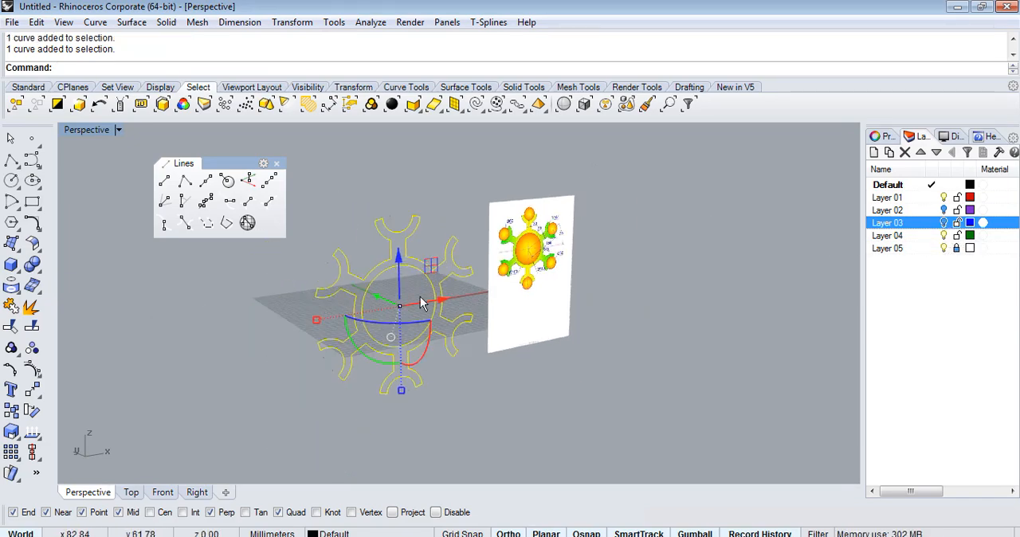
{"action": "scroll", "coordinate": [416, 301], "scroll_direction": "up", "scroll_amount": 4}
{"action": "type", "text": "ExtrudeCrv"}
{"action": "key", "text": "space"}
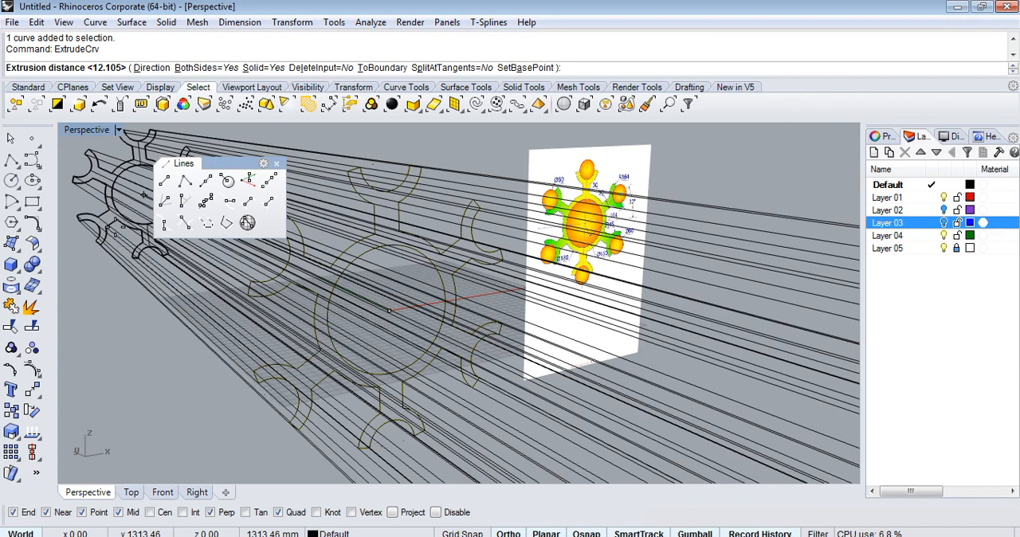
{"action": "key", "text": "Return"}
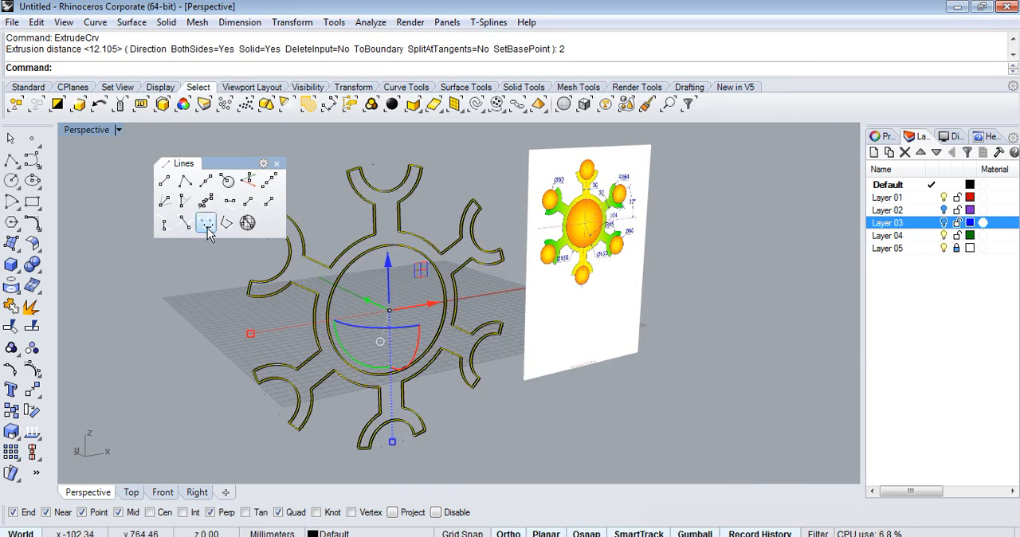
Undo the extrusion of the outline and inner circle, and cancel the repeated ExtrudeCrv command.
{"action": "key", "text": "ctrl+z"}
{"action": "key", "text": "space"}
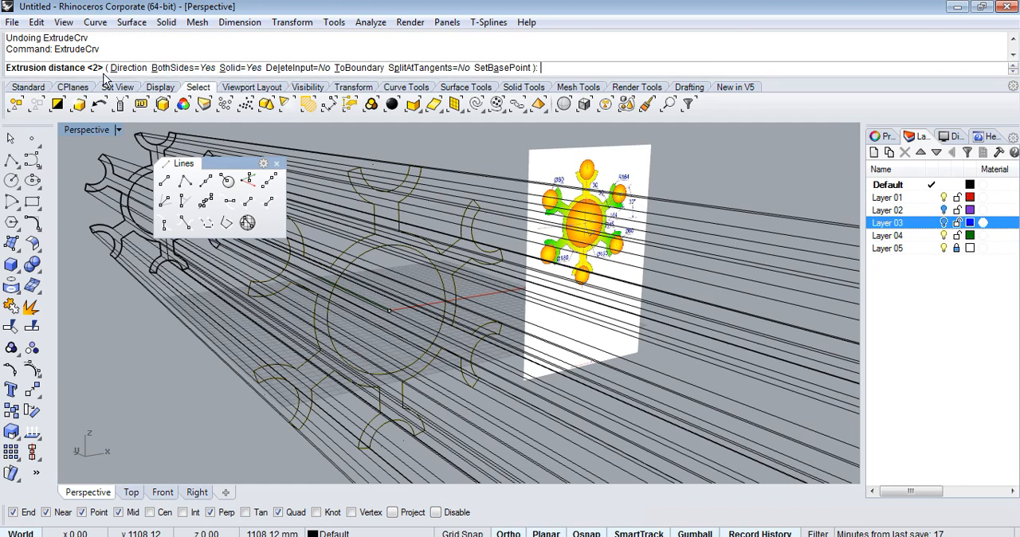
{"action": "key", "text": "Escape"}
{"action": "scroll", "coordinate": [391, 268], "scroll_direction": "up", "scroll_amount": 5}
{"action": "scroll", "coordinate": [392, 267], "scroll_direction": "down", "scroll_amount": 4}
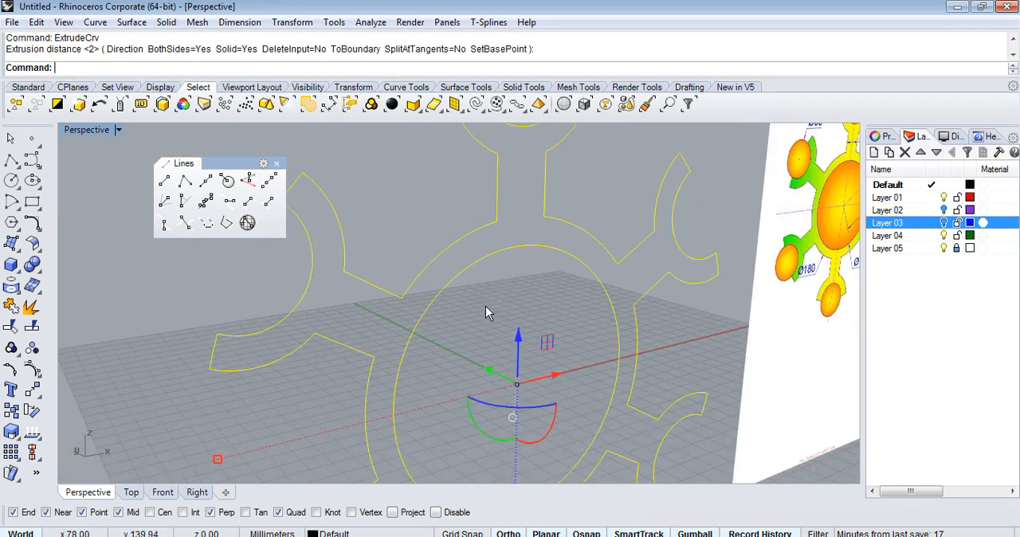
Select only the joined six-armed outline in the Front view, and extrude it in Perspective as a solid to both sides.
{"action": "left_click", "coordinate": [163, 492]}
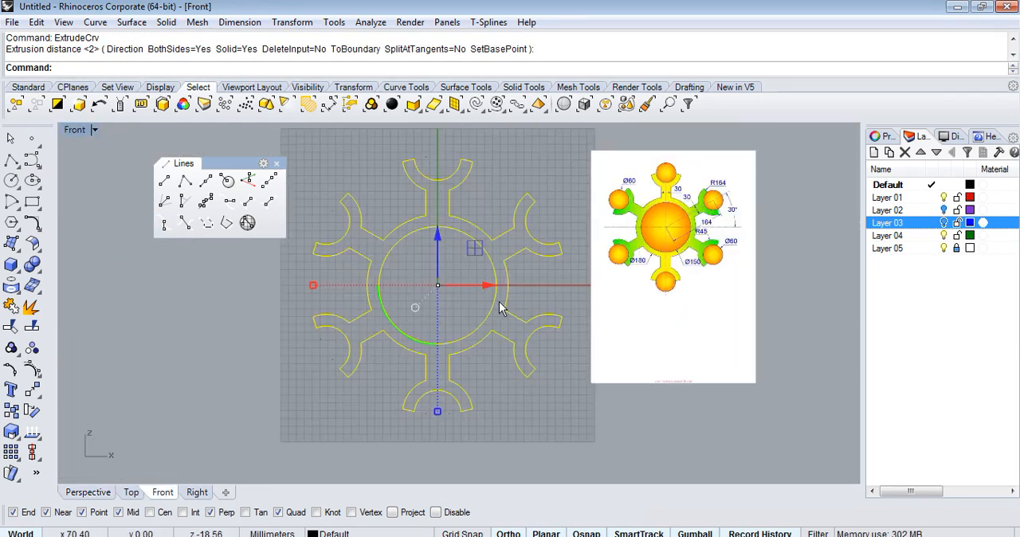
{"action": "scroll", "coordinate": [585, 389], "scroll_direction": "up", "scroll_amount": 5}
{"action": "scroll", "coordinate": [656, 282], "scroll_direction": "down", "scroll_amount": 6}
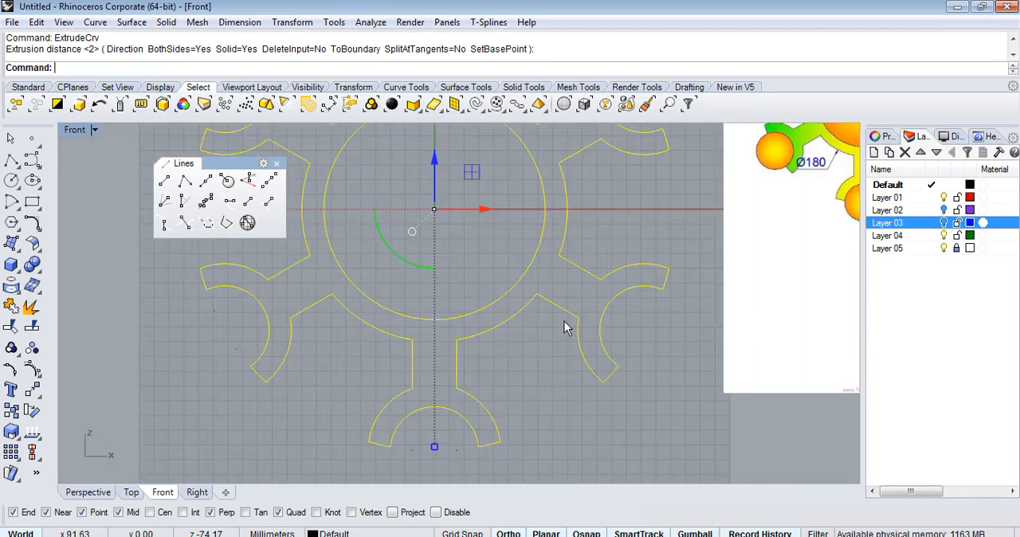
{"action": "scroll", "coordinate": [596, 311], "scroll_direction": "up", "scroll_amount": 3}
{"action": "key", "text": "Escape"}
{"action": "left_click", "coordinate": [500, 309]}
{"action": "scroll", "coordinate": [571, 410], "scroll_direction": "down", "scroll_amount": 3}
{"action": "scroll", "coordinate": [603, 358], "scroll_direction": "up", "scroll_amount": 3}
{"action": "scroll", "coordinate": [526, 160], "scroll_direction": "up", "scroll_amount": 4}
{"action": "scroll", "coordinate": [536, 187], "scroll_direction": "down", "scroll_amount": 3}
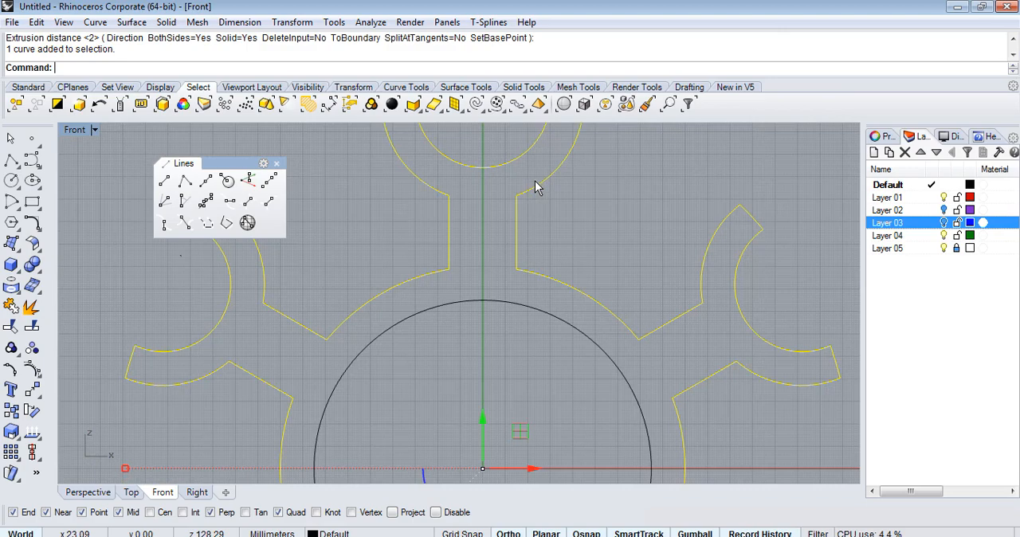
{"action": "left_click", "coordinate": [102, 492]}
{"action": "right_click_drag", "start_coordinate": [303, 321], "coordinate": [428, 185]}
{"action": "scroll", "coordinate": [438, 186], "scroll_direction": "down", "scroll_amount": 4}
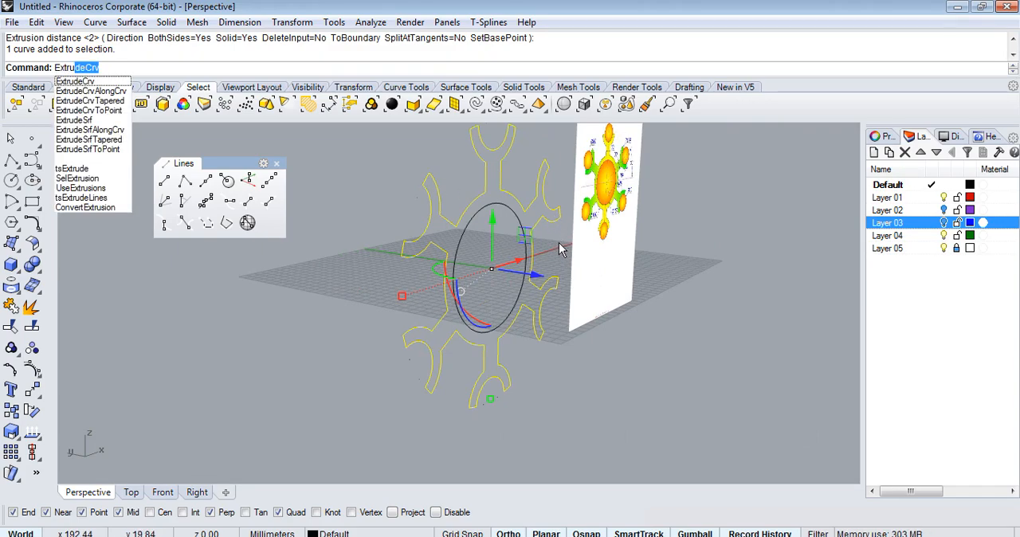
{"action": "key", "text": "space"}
{"action": "key", "text": "Return"}
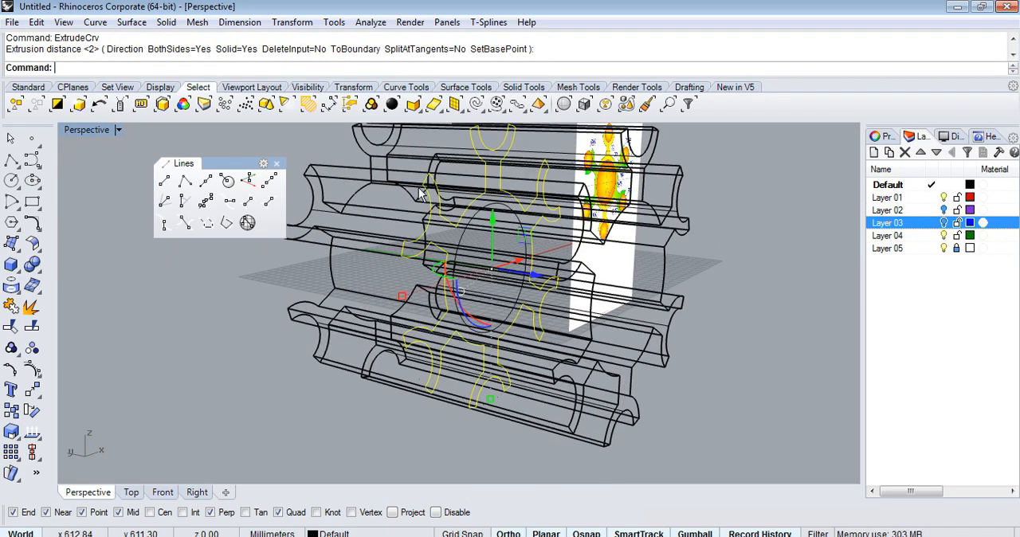
Set the Perspective viewport to Shaded display and undo the last extrusion of the outline.
{"action": "left_click", "coordinate": [118, 130]}
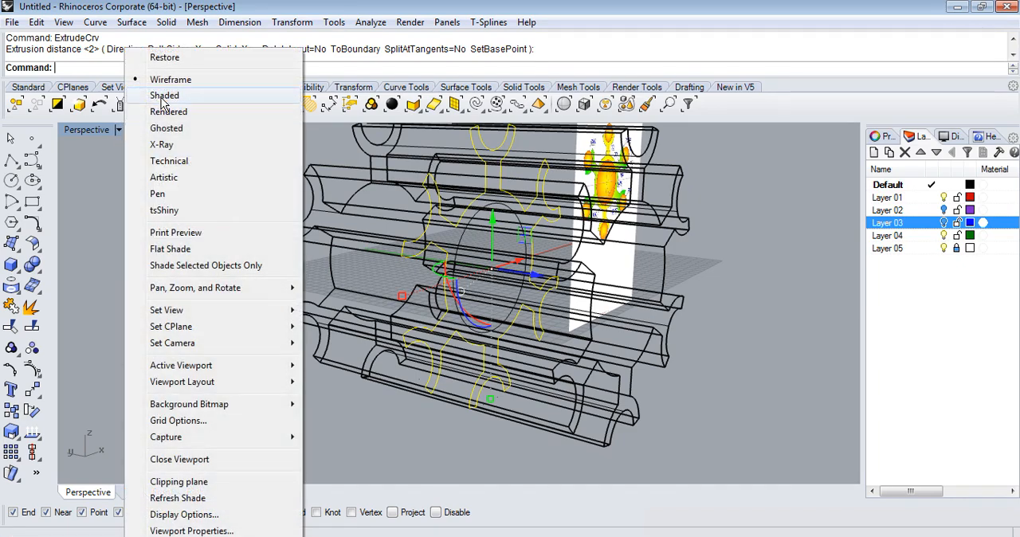
{"action": "left_click", "coordinate": [185, 93]}
{"action": "mouse_move", "coordinate": [752, 271]}
{"action": "right_mouse_down"}
{"action": "mouse_move", "coordinate": [403, 318]}
{"action": "mouse_move", "coordinate": [495, 275]}
{"action": "mouse_move", "coordinate": [441, 283]}
{"action": "right_mouse_up"}
{"action": "key", "text": "ctrl+z"}
Select the six-armed outline and the inner hub circle, and extrude them as a solid to both sides by 3.
{"action": "left_click", "coordinate": [442, 287]}
{"action": "left_click", "coordinate": [456, 304], "text": "shift"}
{"action": "type", "text": "Ex"}
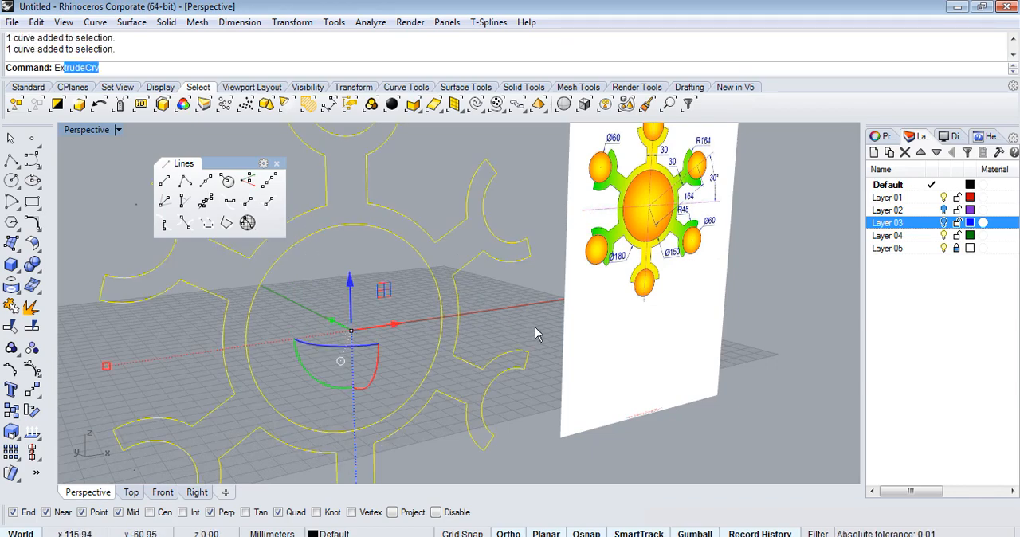
{"action": "type", "text": "tru"}
{"action": "key", "text": "space"}
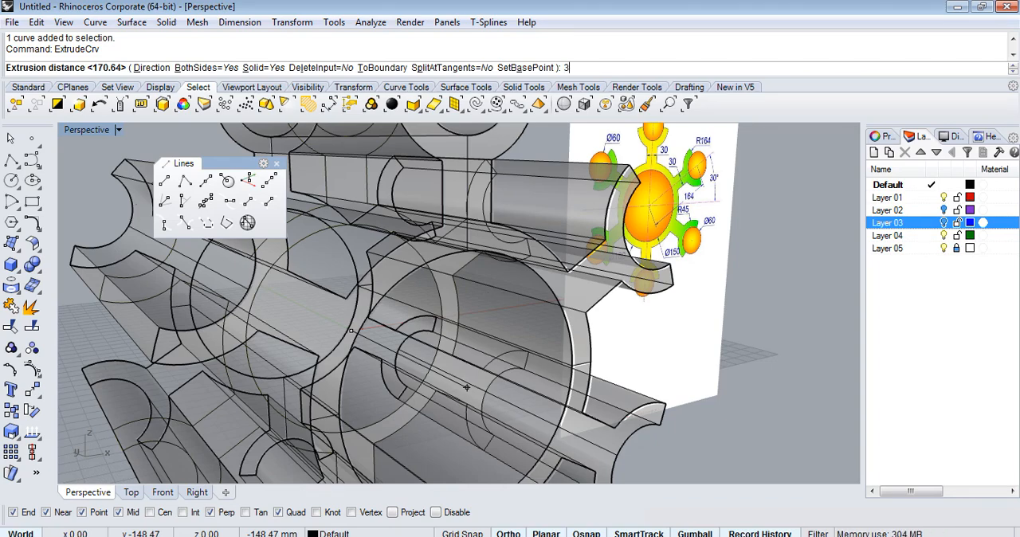
{"action": "key", "text": "Return"}
Turn on Layer 02 to show the circles at the arm ends, keeping Layer 03 hidden.
{"action": "scroll", "coordinate": [571, 344], "scroll_direction": "down", "scroll_amount": 2}
{"action": "right_click_drag", "start_coordinate": [571, 344], "coordinate": [581, 399]}
{"action": "left_click", "coordinate": [944, 224]}
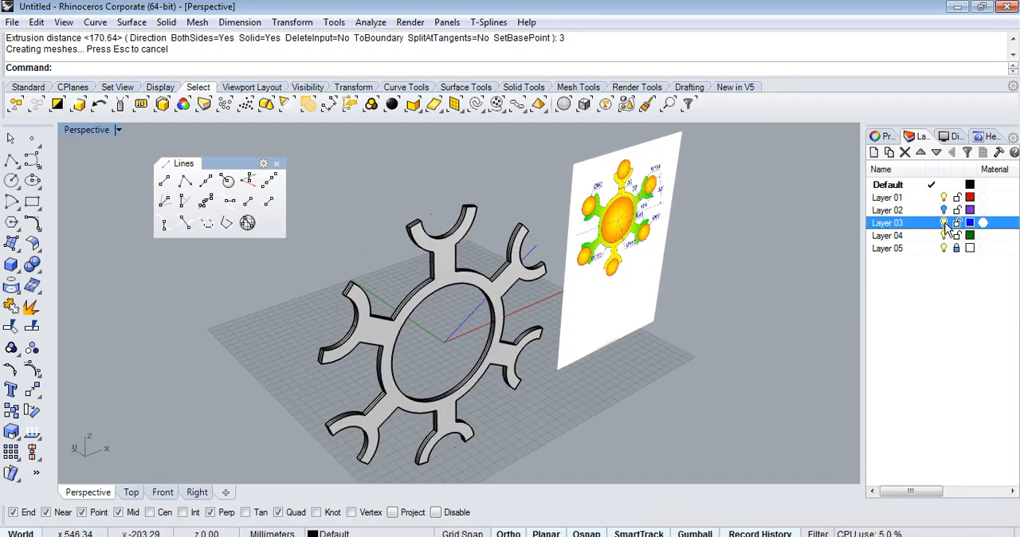
{"action": "left_click", "coordinate": [943, 209]}
{"action": "scroll", "coordinate": [587, 325], "scroll_direction": "up", "scroll_amount": 10}
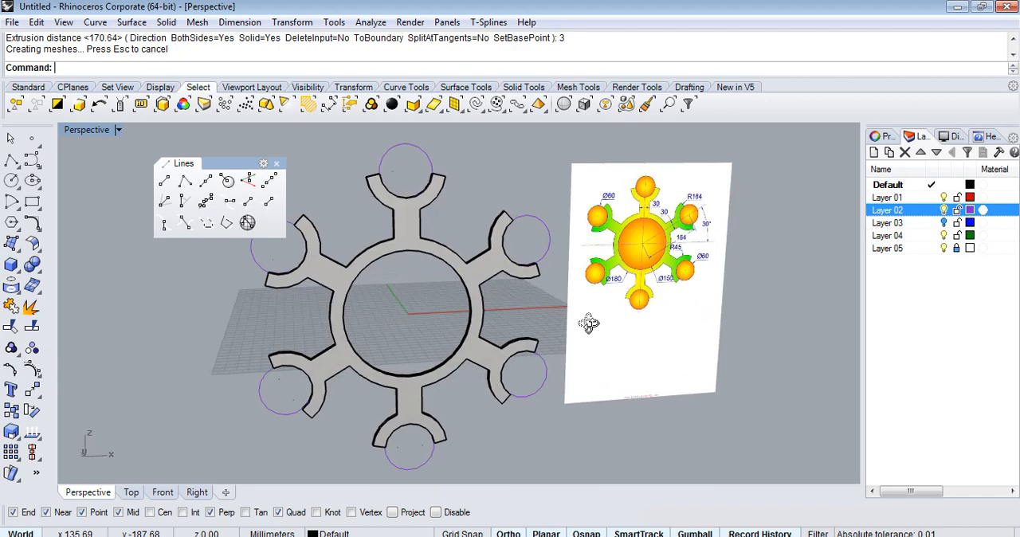
{"action": "scroll", "coordinate": [559, 223], "scroll_direction": "up", "scroll_amount": 3}
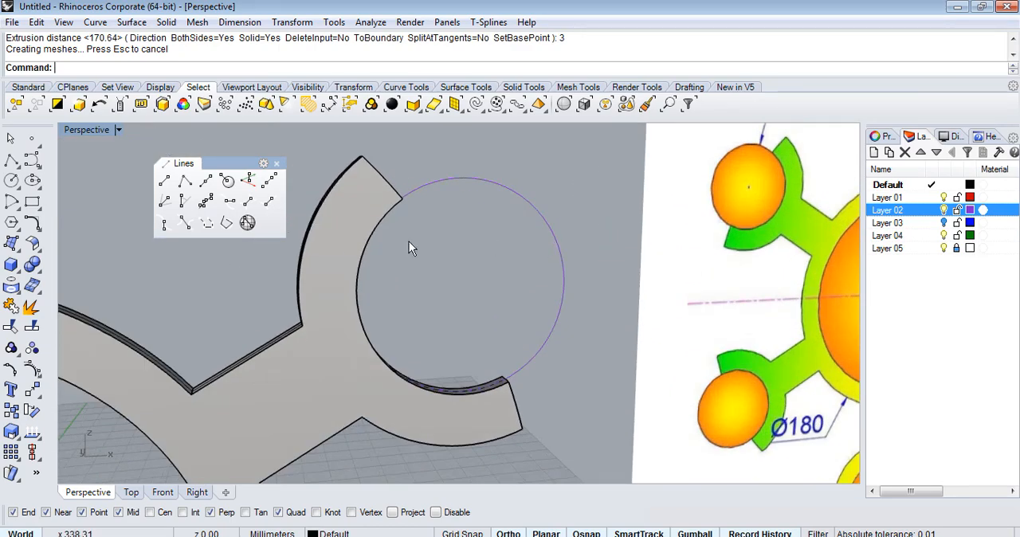
Create a sphere of 30 mm radius centred on the circle of the upper-right arm, snapping its radius to that circle.
{"action": "left_click", "coordinate": [17, 274]}
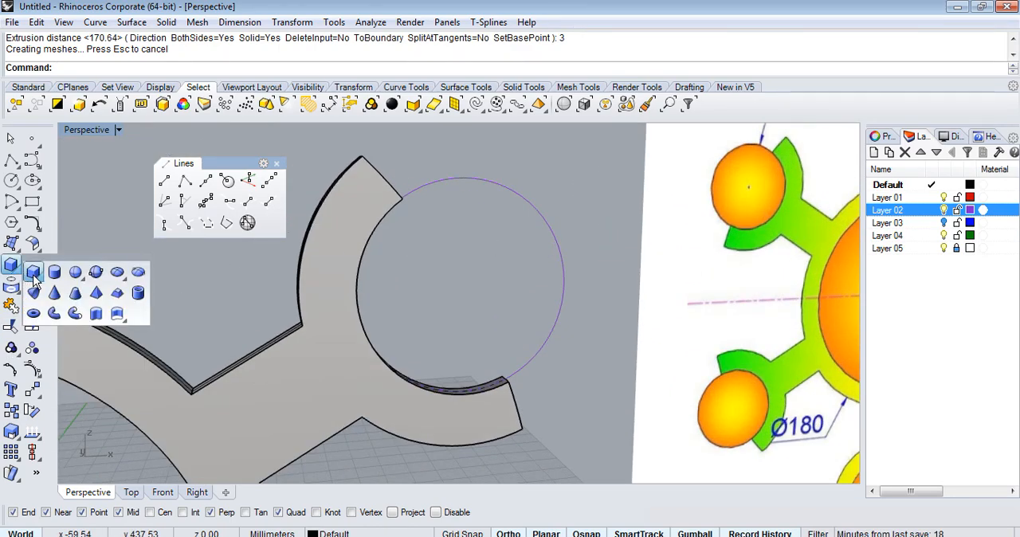
{"action": "left_click", "coordinate": [82, 280]}
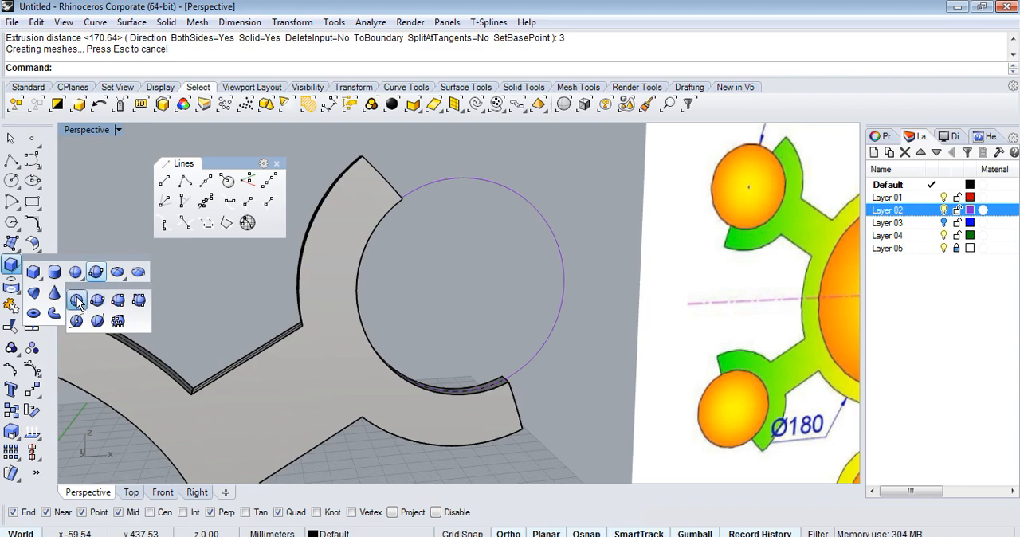
{"action": "left_click", "coordinate": [77, 301]}
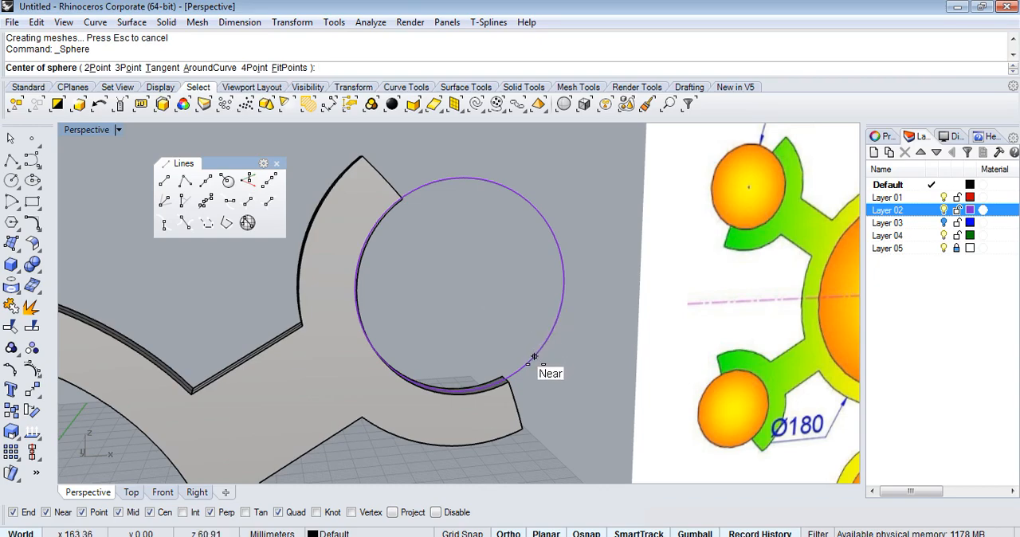
{"action": "left_click", "coordinate": [562, 277]}
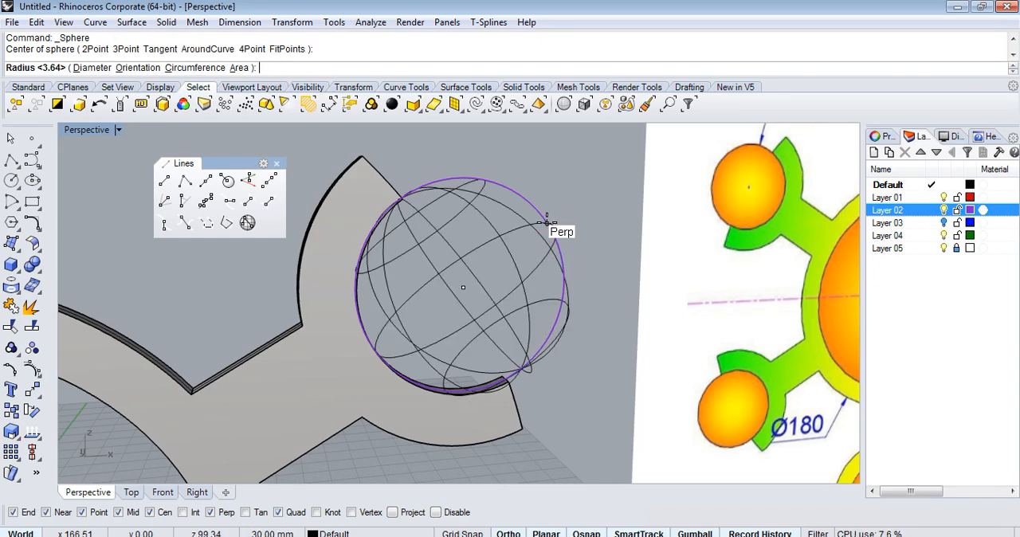
{"action": "left_click", "coordinate": [550, 229]}
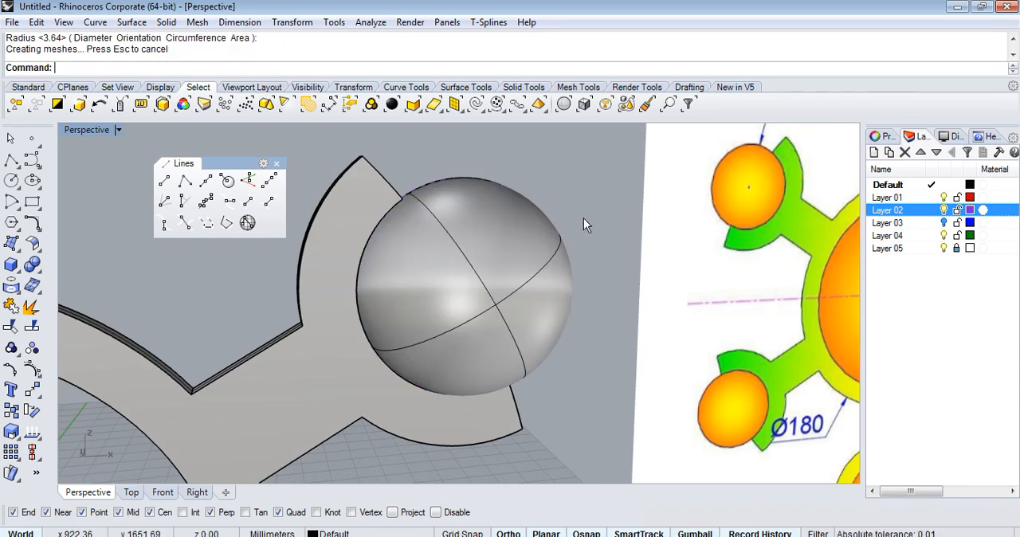
Polar-array the sphere in the Front view around the origin with 6 items over 360 degrees.
{"action": "scroll", "coordinate": [586, 216], "scroll_direction": "down", "scroll_amount": 10}
{"action": "mouse_move", "coordinate": [575, 291]}
{"action": "right_mouse_down"}
{"action": "mouse_move", "coordinate": [489, 293]}
{"action": "mouse_move", "coordinate": [558, 233]}
{"action": "right_mouse_up"}
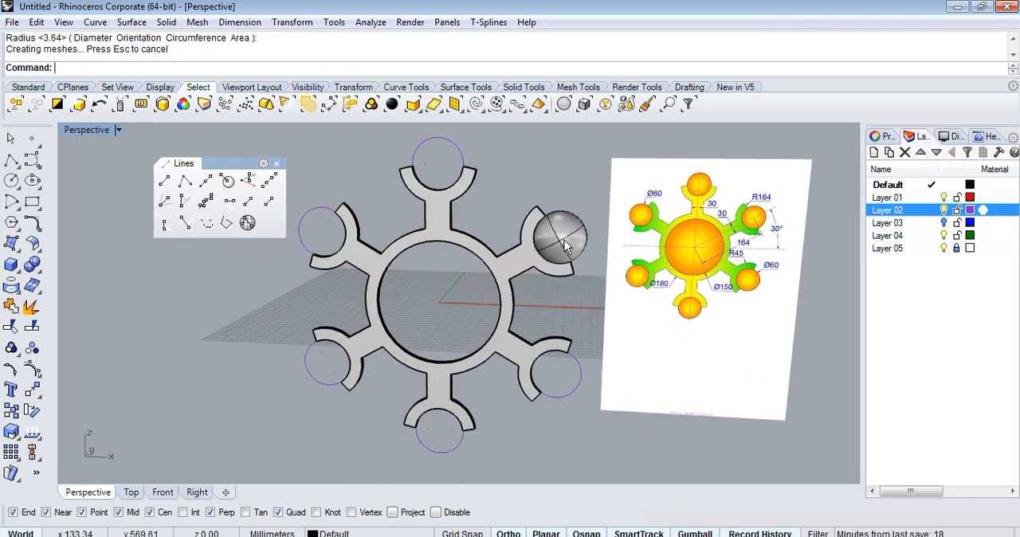
{"action": "left_click", "coordinate": [560, 230]}
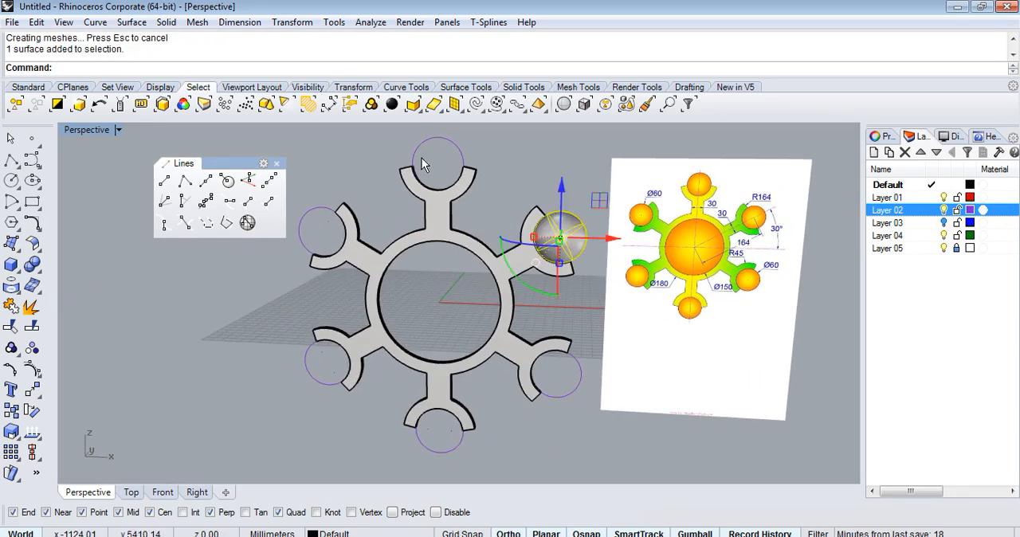
{"action": "left_click", "coordinate": [164, 492]}
{"action": "scroll", "coordinate": [524, 228], "scroll_direction": "down", "scroll_amount": 5}
{"action": "scroll", "coordinate": [570, 235], "scroll_direction": "up", "scroll_amount": 3}
{"action": "type", "text": "a"}
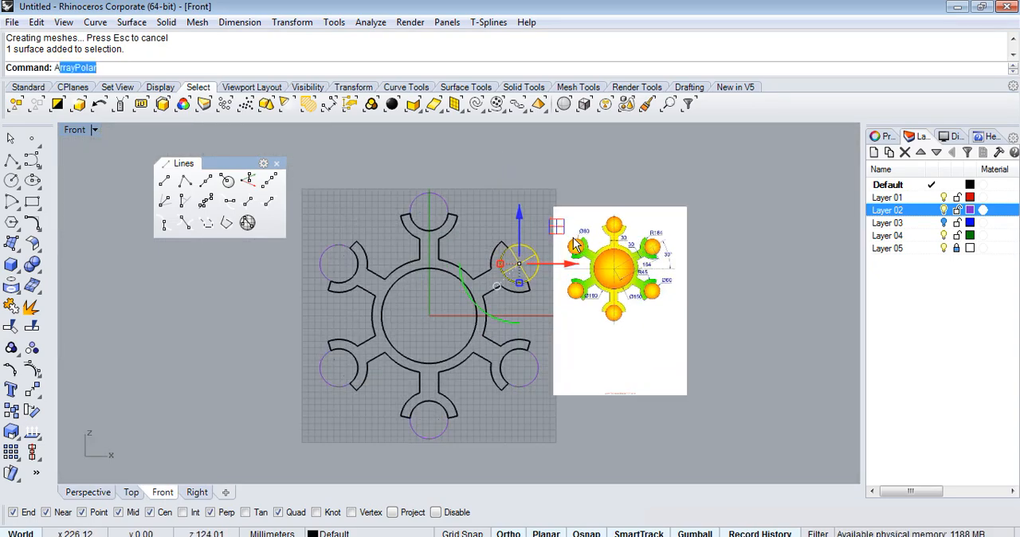
{"action": "type", "text": "rray"}
{"action": "key", "text": "space"}
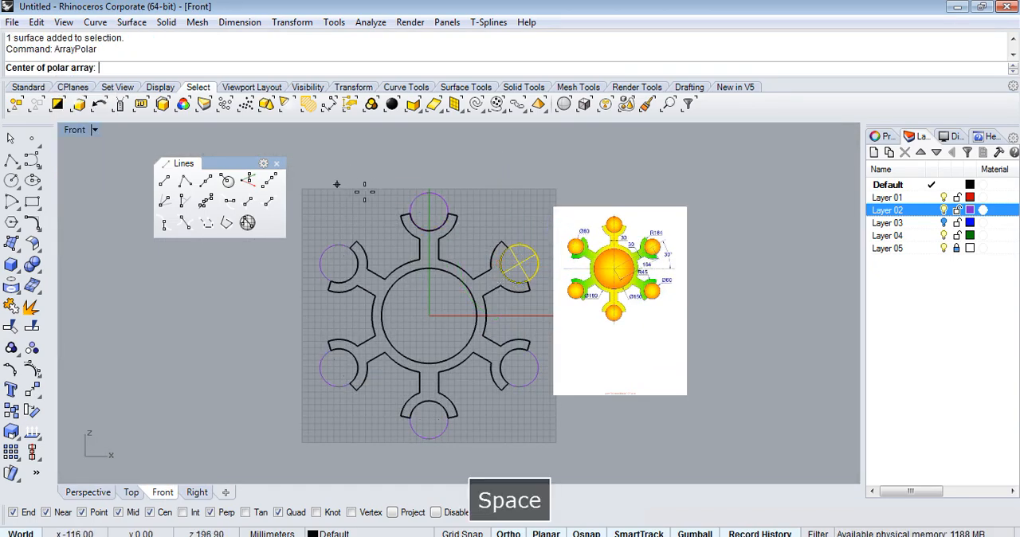
{"action": "type", "text": "0"}
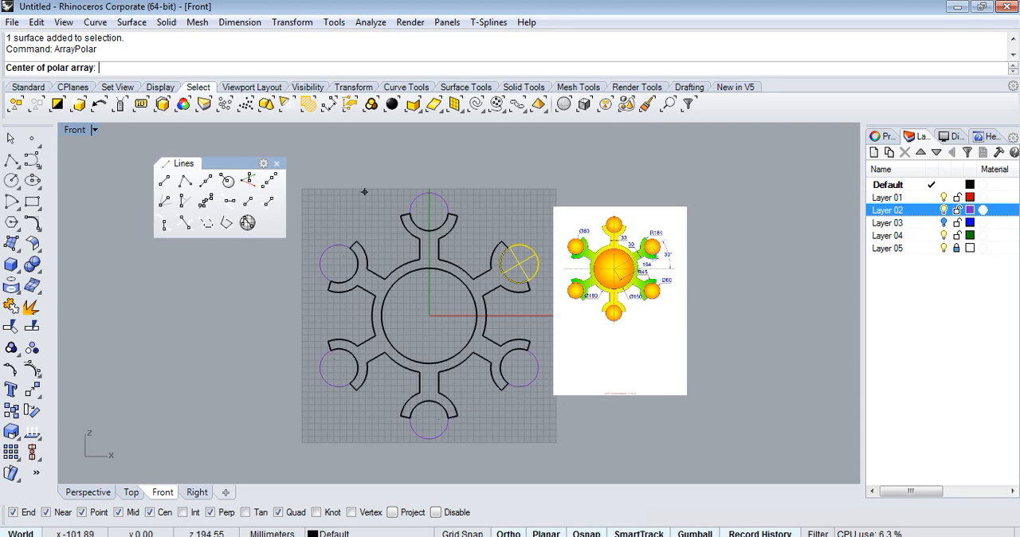
{"action": "key", "text": "Return"}
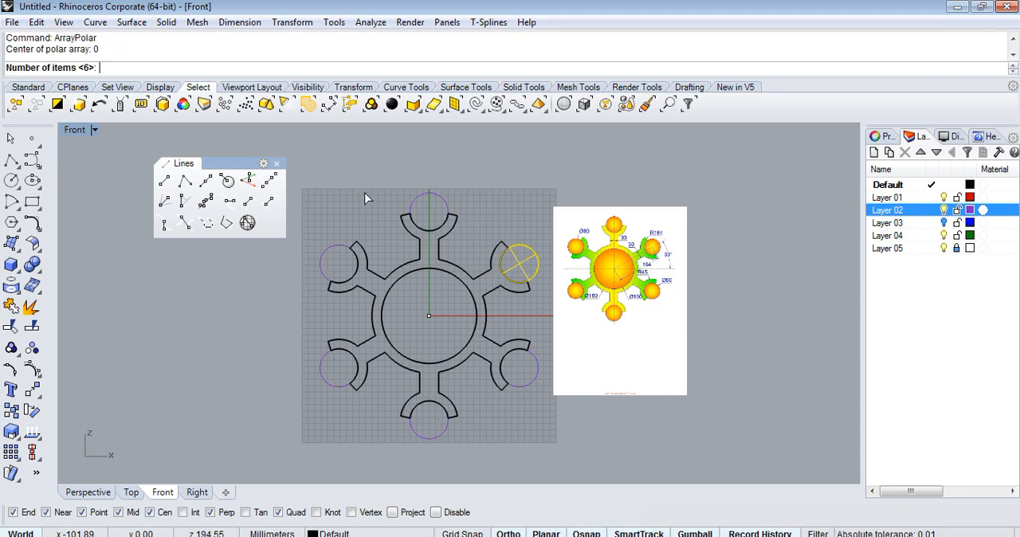
{"action": "key", "text": "Return"}
{"action": "key", "text": "Return"}
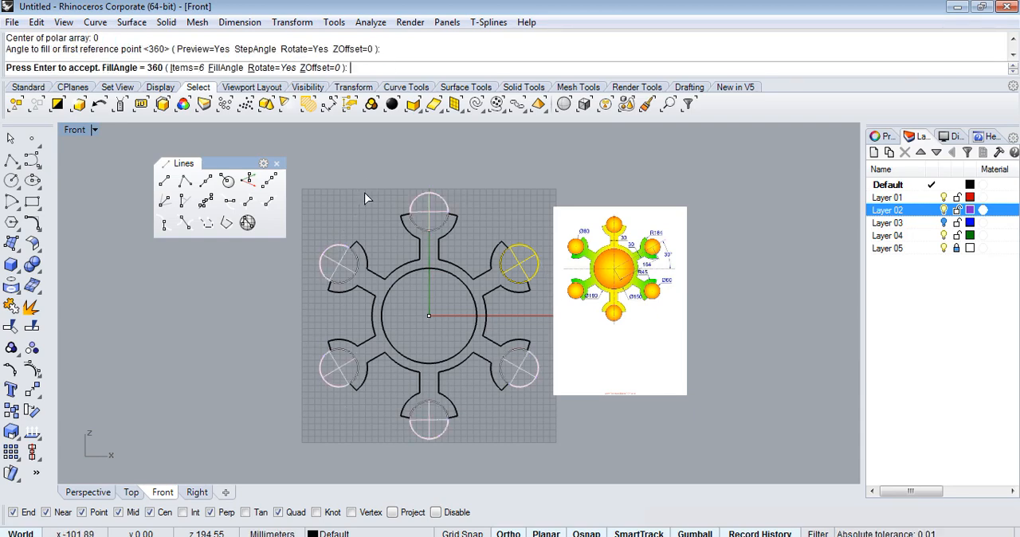
{"action": "key", "text": "Return"}
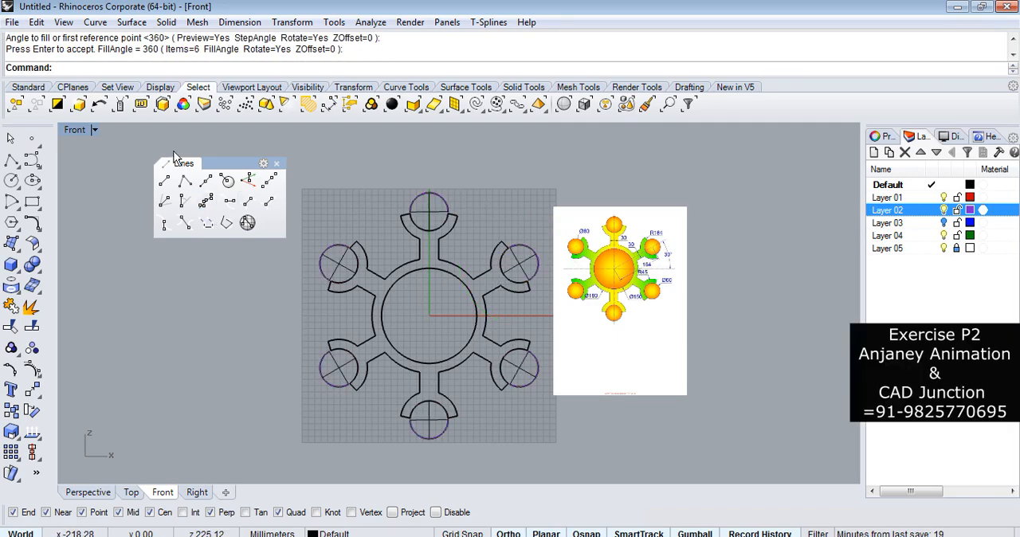
Close the floating Lines toolbar and inspect the arrayed spheres in the Perspective view.
{"action": "left_click", "coordinate": [87, 492]}
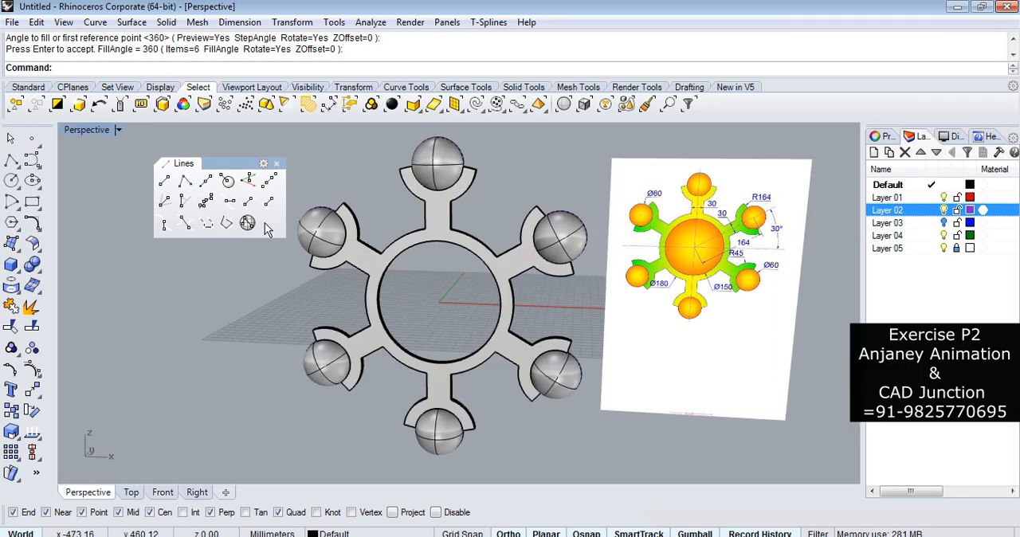
{"action": "left_click", "coordinate": [277, 164]}
{"action": "right_click_drag", "start_coordinate": [223, 263], "coordinate": [424, 338]}
{"action": "right_click_drag", "start_coordinate": [555, 313], "coordinate": [536, 301]}
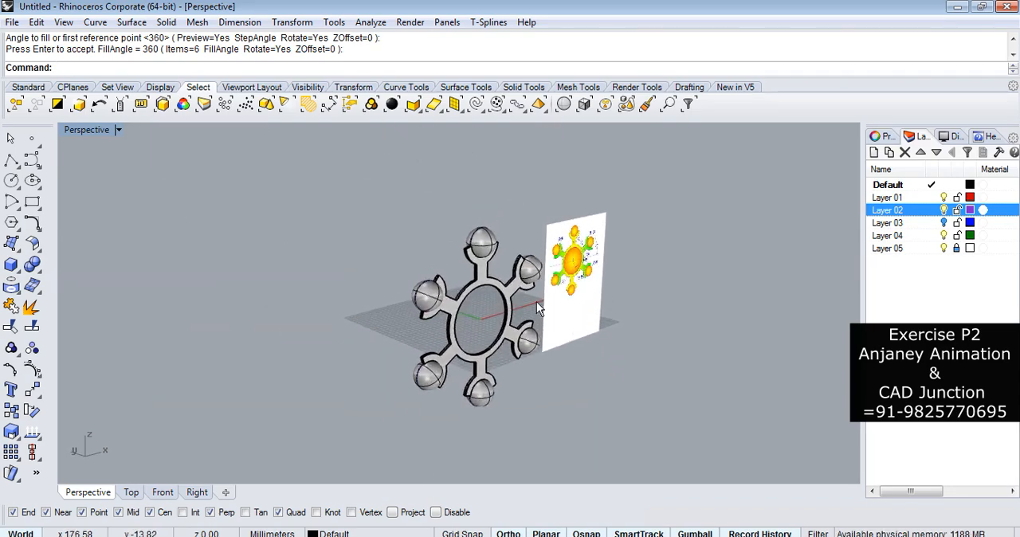
{"action": "scroll", "coordinate": [495, 243], "scroll_direction": "up", "scroll_amount": 5}
{"action": "scroll", "coordinate": [451, 247], "scroll_direction": "down", "scroll_amount": 5}
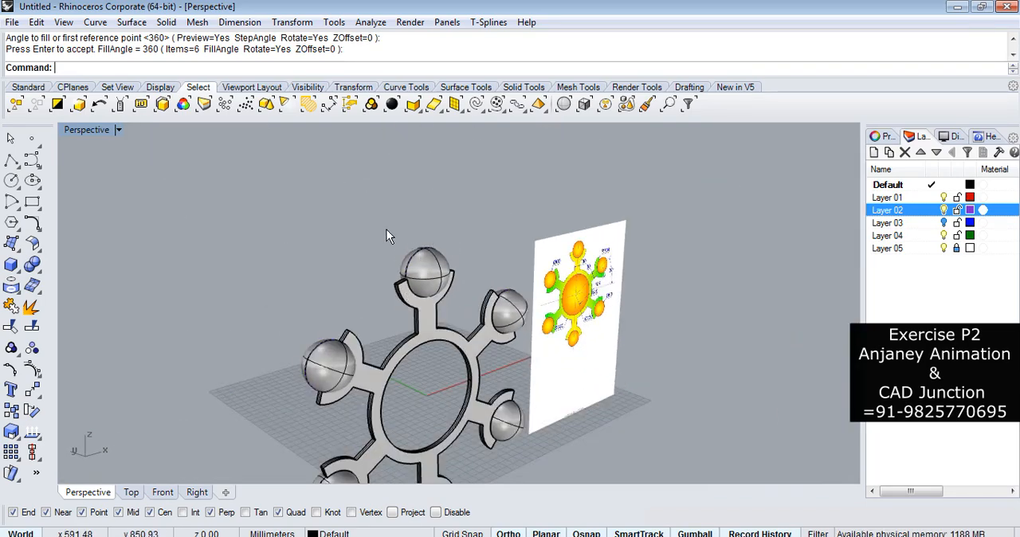
Create a torus of about 38.5 mm radius above the top sphere in the Front view, with a thin second radius, and select it.
{"action": "left_click", "coordinate": [163, 492]}
{"action": "scroll", "coordinate": [339, 305], "scroll_direction": "down", "scroll_amount": 3}
{"action": "scroll", "coordinate": [370, 215], "scroll_direction": "up", "scroll_amount": 3}
{"action": "scroll", "coordinate": [369, 215], "scroll_direction": "up", "scroll_amount": 2}
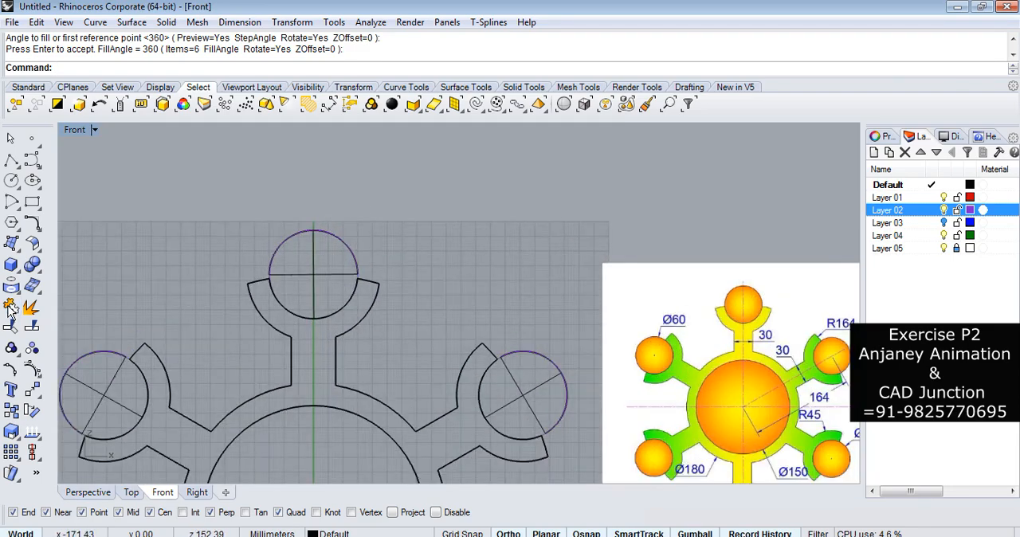
{"action": "left_click", "coordinate": [19, 272]}
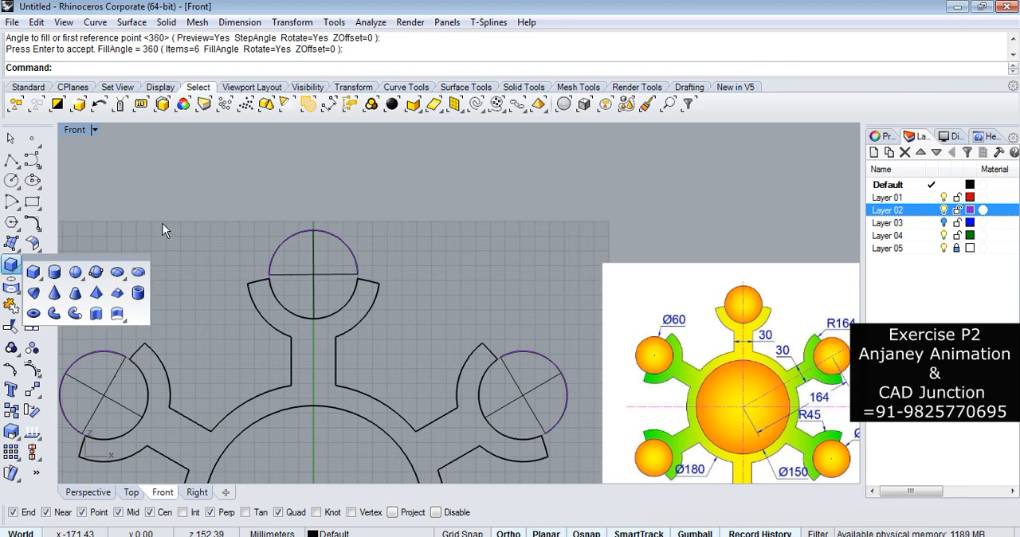
{"action": "left_click", "coordinate": [33, 312]}
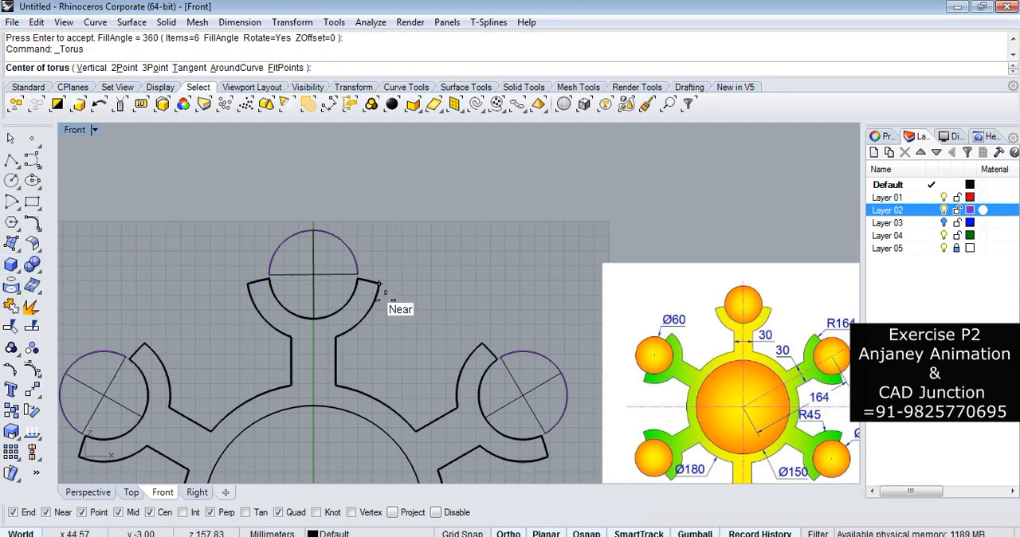
{"action": "scroll", "coordinate": [353, 210], "scroll_direction": "up", "scroll_amount": 3}
{"action": "left_click", "coordinate": [307, 185]}
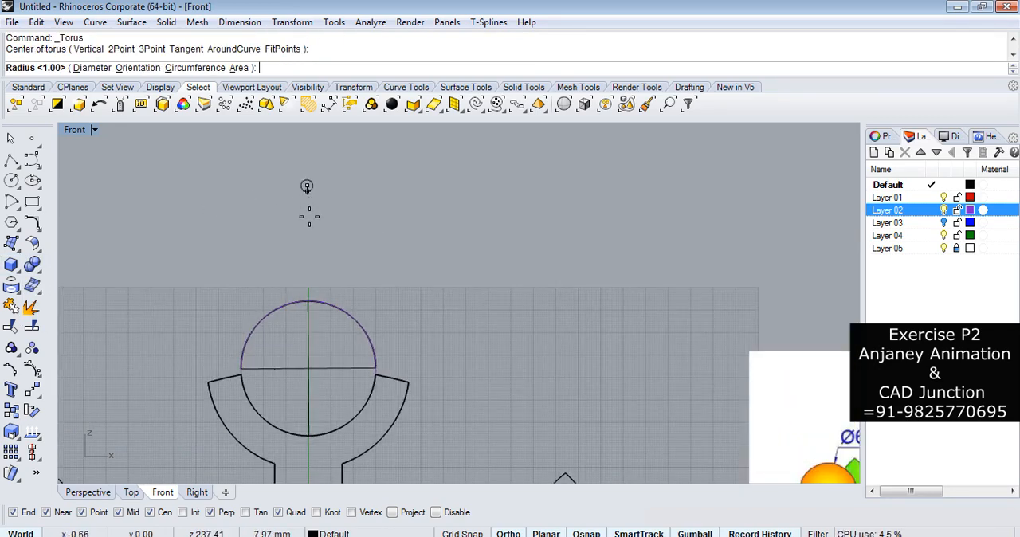
{"action": "left_click", "coordinate": [372, 272]}
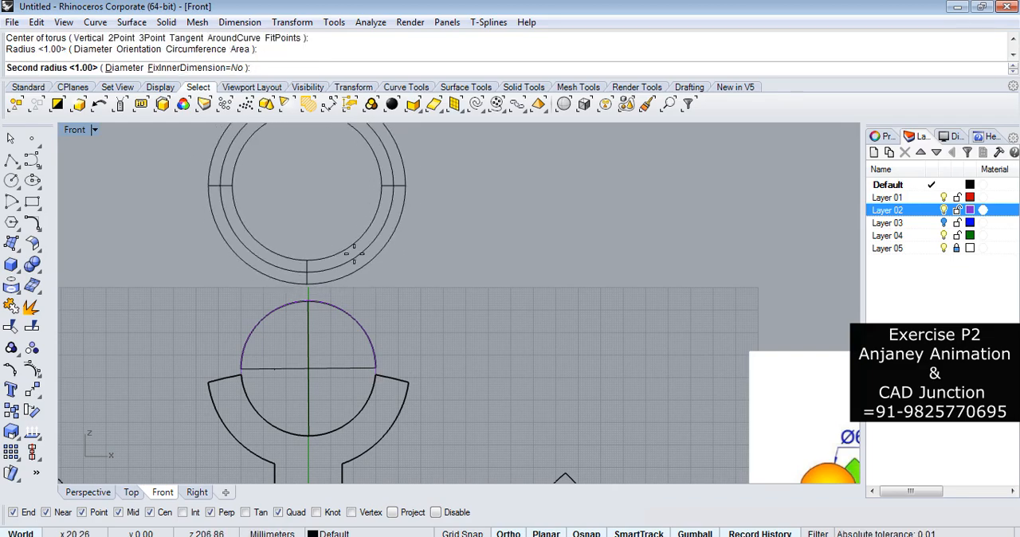
{"action": "left_click", "coordinate": [354, 253]}
{"action": "left_click", "coordinate": [369, 258]}
Move the torus down until it overlaps the top sphere, and check its position in the Right and Perspective views.
{"action": "scroll", "coordinate": [372, 291], "scroll_direction": "down", "scroll_amount": 4}
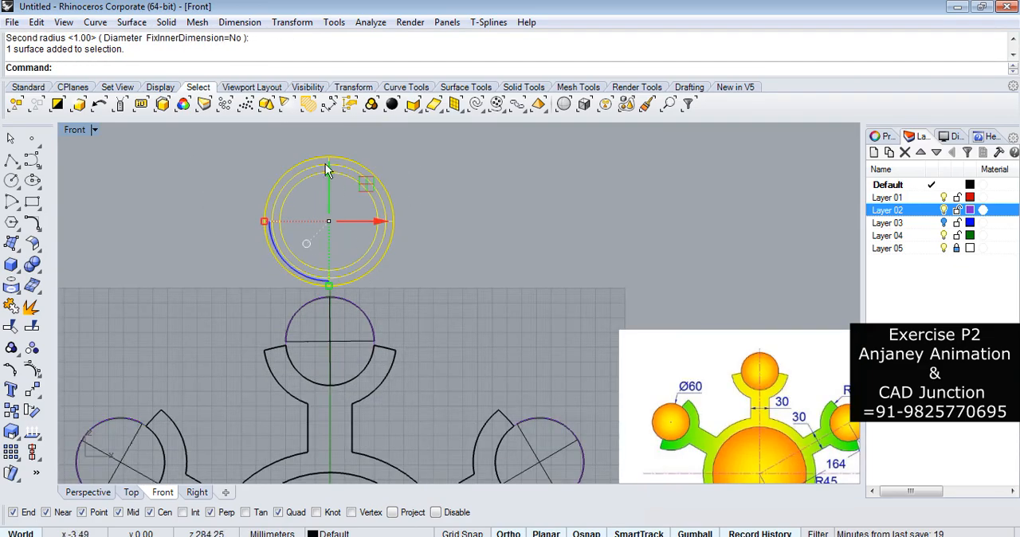
{"action": "left_click_drag", "start_coordinate": [328, 168], "coordinate": [328, 195]}
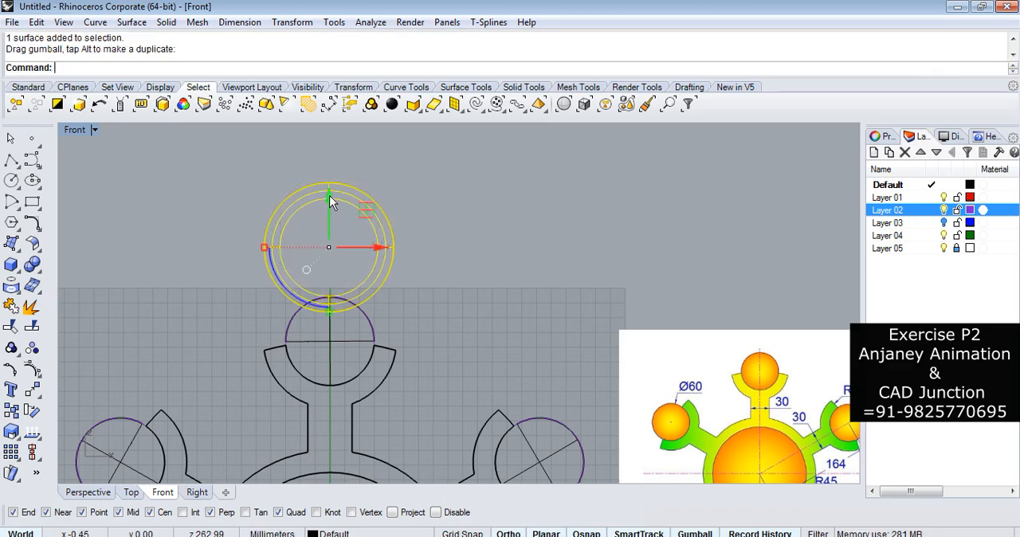
{"action": "left_click", "coordinate": [197, 492]}
{"action": "scroll", "coordinate": [433, 449], "scroll_direction": "down", "scroll_amount": 3}
{"action": "scroll", "coordinate": [431, 273], "scroll_direction": "up", "scroll_amount": 5}
{"action": "left_click", "coordinate": [96, 492]}
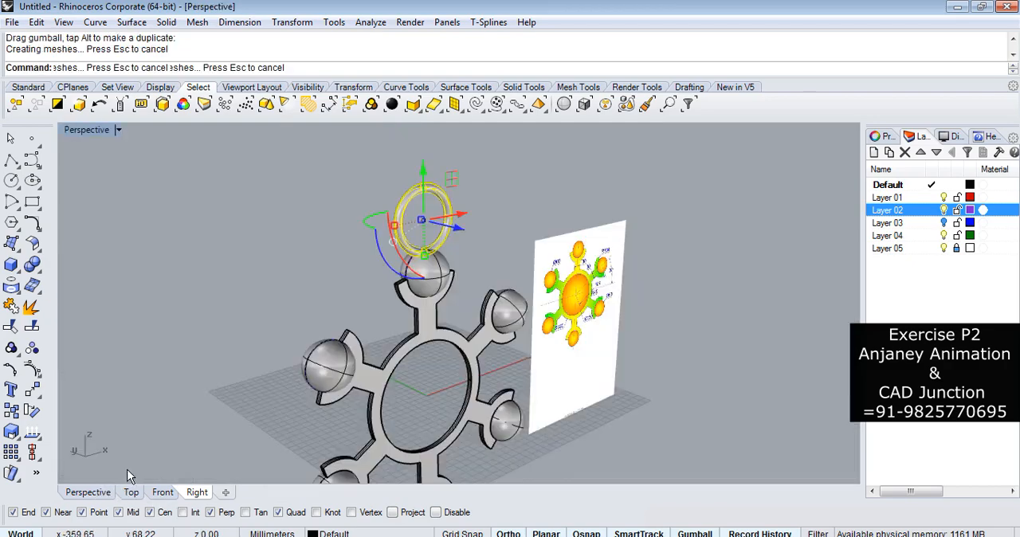
Rotate the torus by 90 degrees about its vertical axis in the Perspective view.
{"action": "scroll", "coordinate": [372, 275], "scroll_direction": "up", "scroll_amount": 10}
{"action": "scroll", "coordinate": [509, 311], "scroll_direction": "down", "scroll_amount": 6}
{"action": "right_click_drag", "start_coordinate": [526, 331], "coordinate": [304, 241]}
{"action": "left_click", "coordinate": [304, 241]}
{"action": "scroll", "coordinate": [301, 245], "scroll_direction": "up", "scroll_amount": 5}
{"action": "right_click_drag", "start_coordinate": [409, 274], "coordinate": [367, 344]}
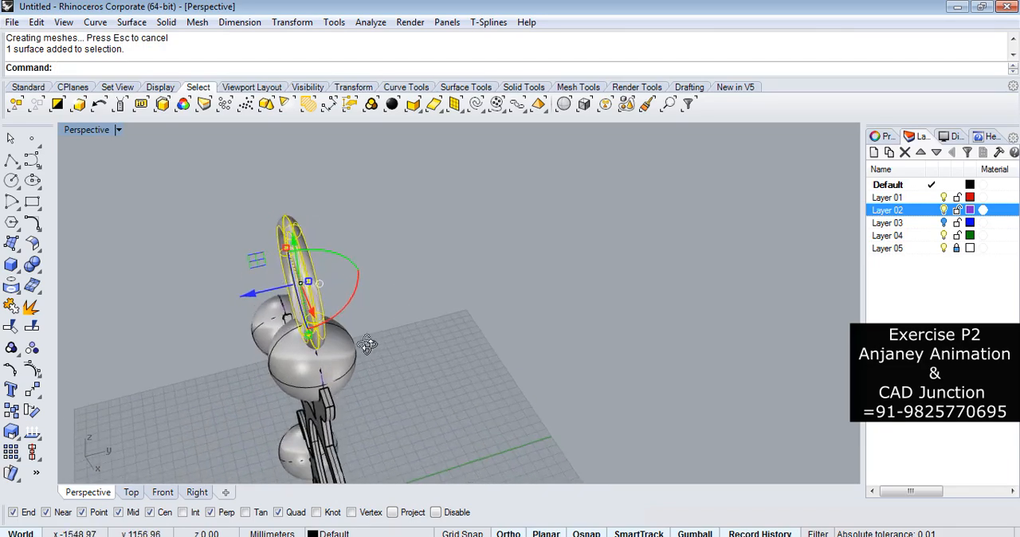
{"action": "scroll", "coordinate": [337, 255], "scroll_direction": "up", "scroll_amount": 7}
{"action": "left_click", "coordinate": [267, 294]}
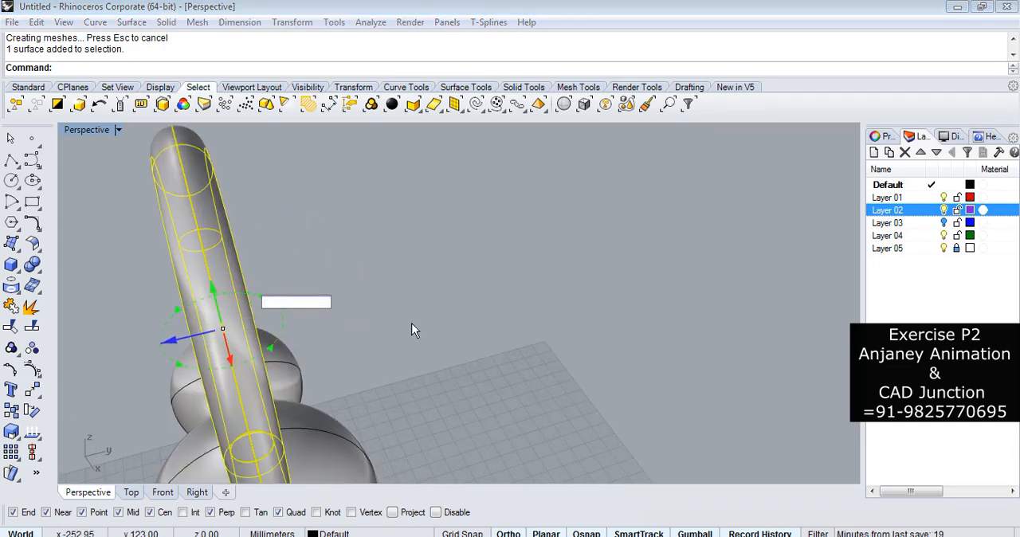
{"action": "type", "text": "90"}
{"action": "key", "text": "Return"}
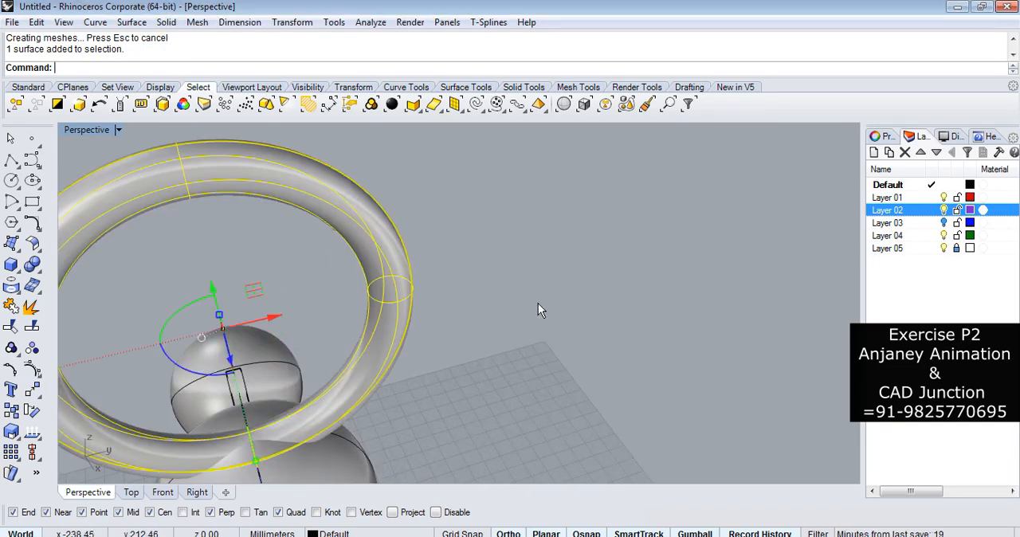
Lower the rotated torus slightly further into the top sphere, then deselect it.
{"action": "key", "text": "Escape"}
{"action": "scroll", "coordinate": [525, 278], "scroll_direction": "down", "scroll_amount": 6}
{"action": "left_click", "coordinate": [458, 291]}
{"action": "left_click_drag", "start_coordinate": [415, 257], "coordinate": [415, 278]}
{"action": "left_click", "coordinate": [562, 291]}
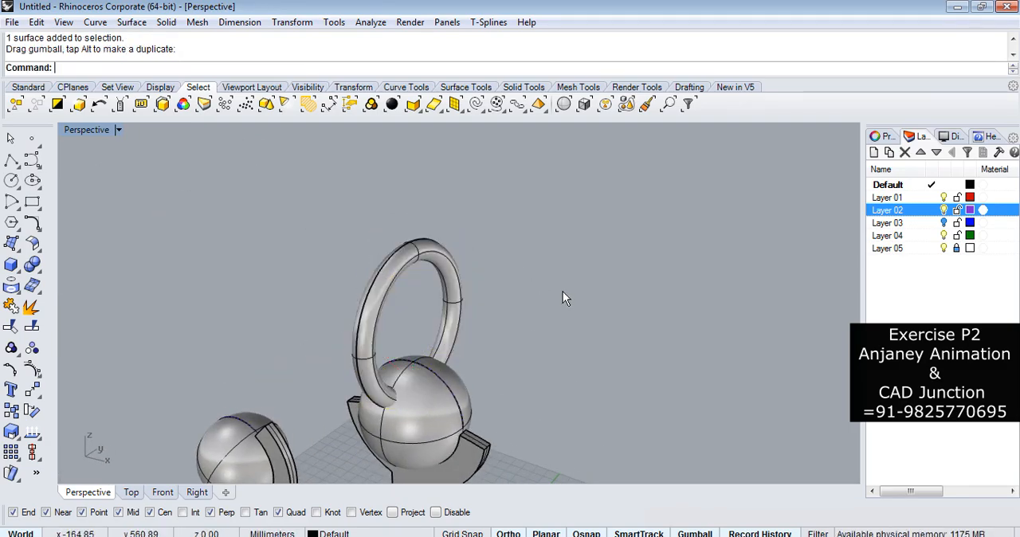
Inspect the whole pendant in Perspective and set the viewport to Rendered display.
{"action": "scroll", "coordinate": [563, 290], "scroll_direction": "down", "scroll_amount": 6}
{"action": "right_click_drag", "start_coordinate": [542, 318], "coordinate": [570, 285]}
{"action": "scroll", "coordinate": [516, 266], "scroll_direction": "down", "scroll_amount": 8}
{"action": "right_click_drag", "start_coordinate": [535, 312], "coordinate": [514, 325]}
{"action": "scroll", "coordinate": [514, 325], "scroll_direction": "up", "scroll_amount": 6}
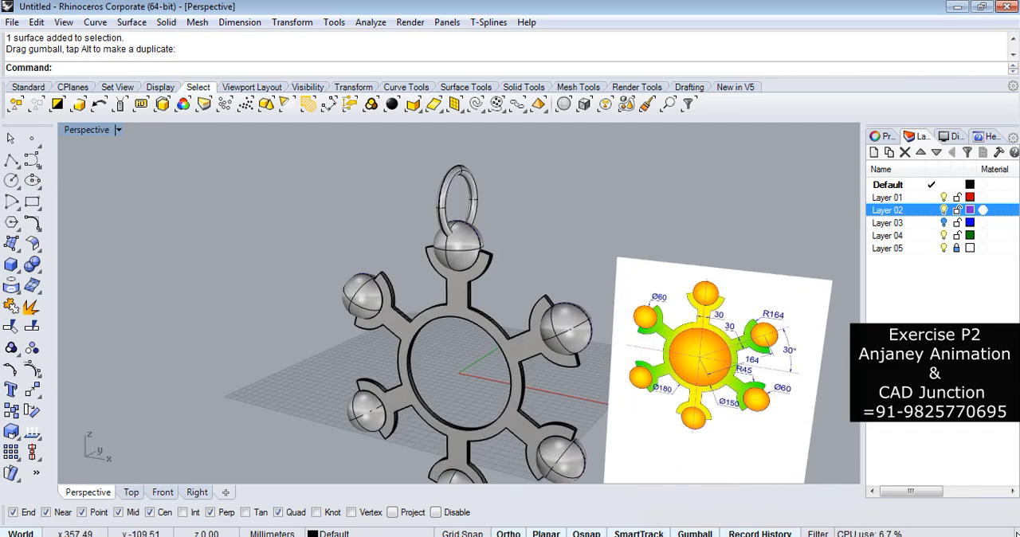
{"action": "scroll", "coordinate": [609, 273], "scroll_direction": "down", "scroll_amount": 3}
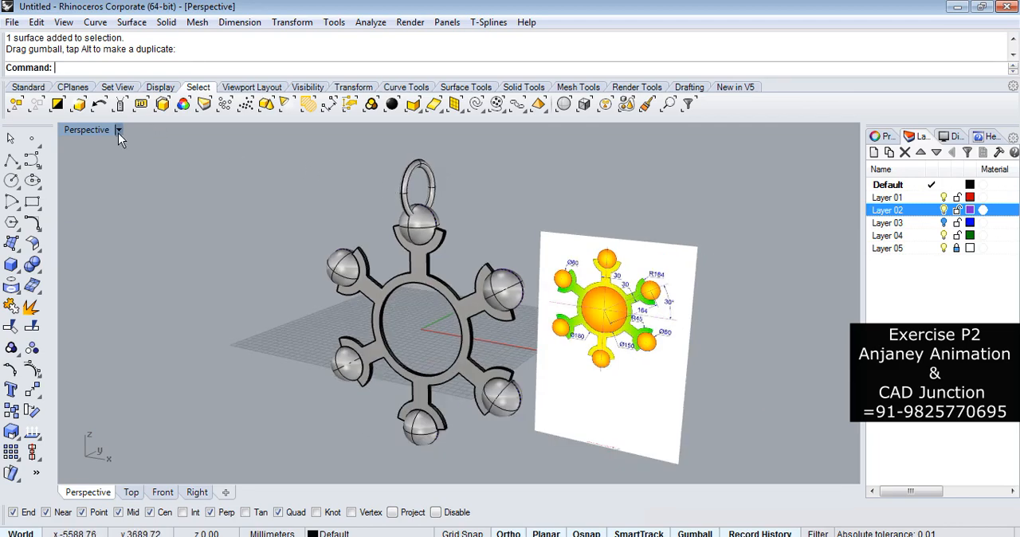
{"action": "left_click", "coordinate": [118, 130]}
{"action": "left_click", "coordinate": [160, 113]}
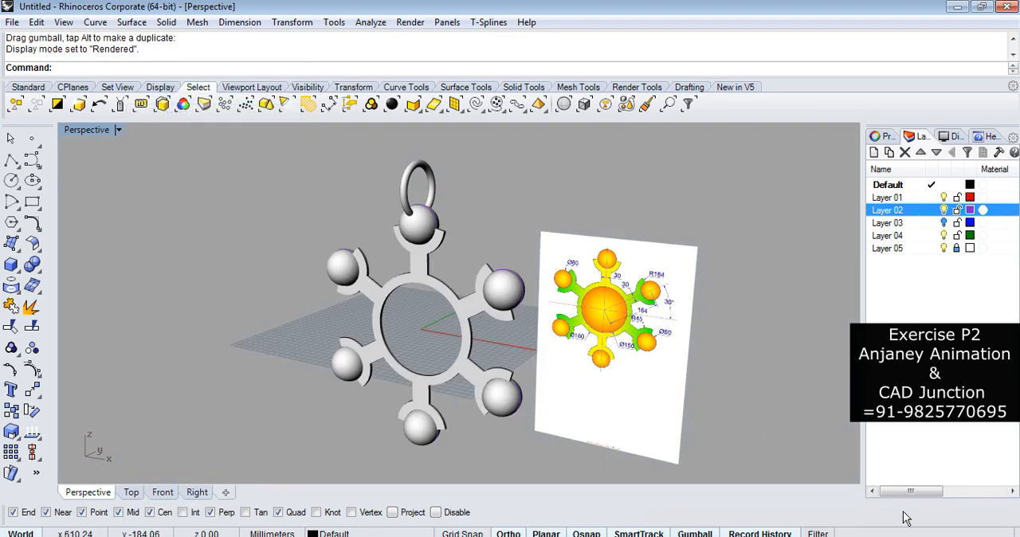